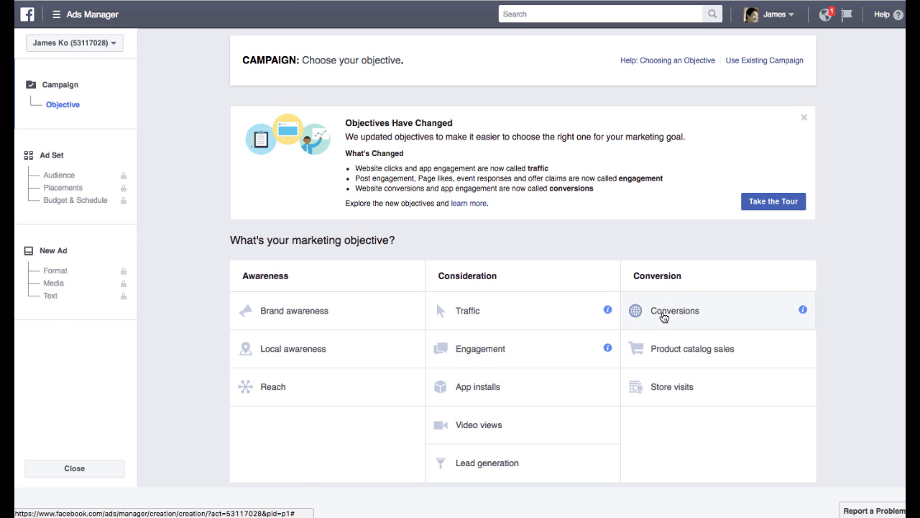
# Step: Start a campaign with the Conversions objective, name it "Plantar fasciitis Conversions" and continue to the ad set
pyautogui.click(663, 317)
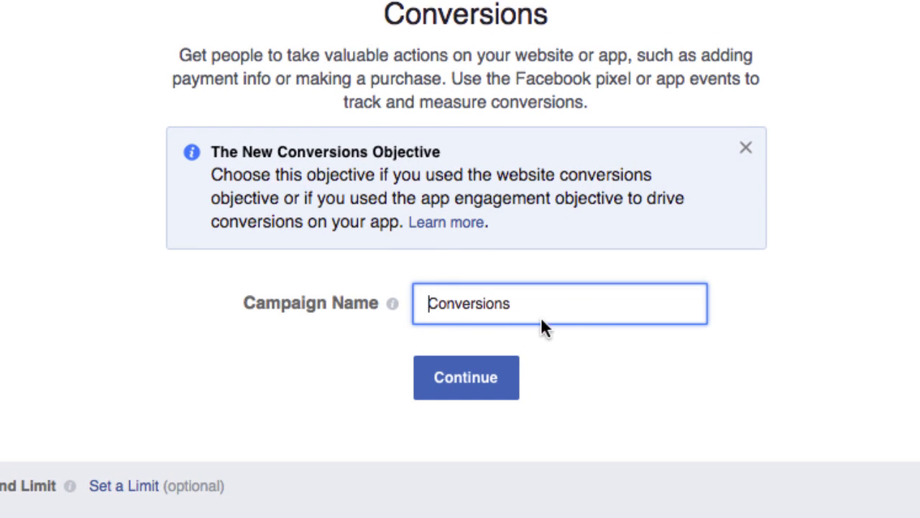
pyautogui.write('Plantar ')
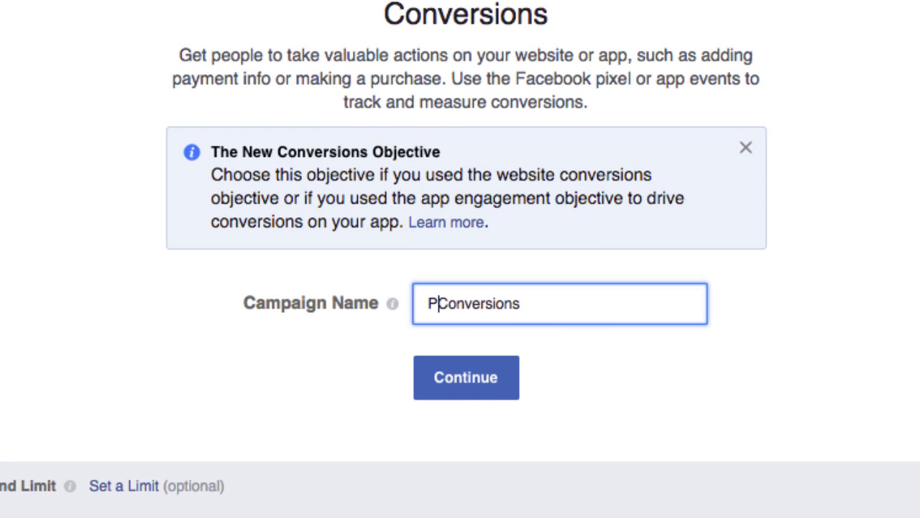
pyautogui.write('fasciitis')
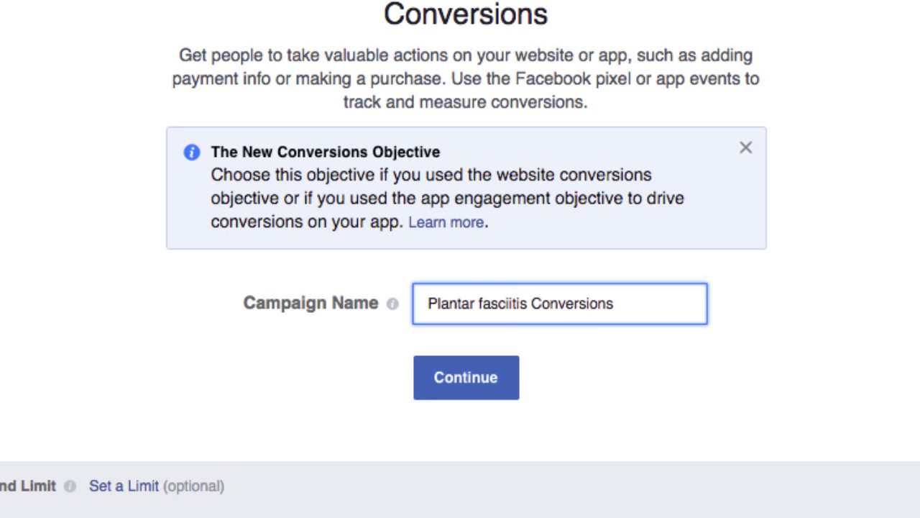
pyautogui.click(486, 381)
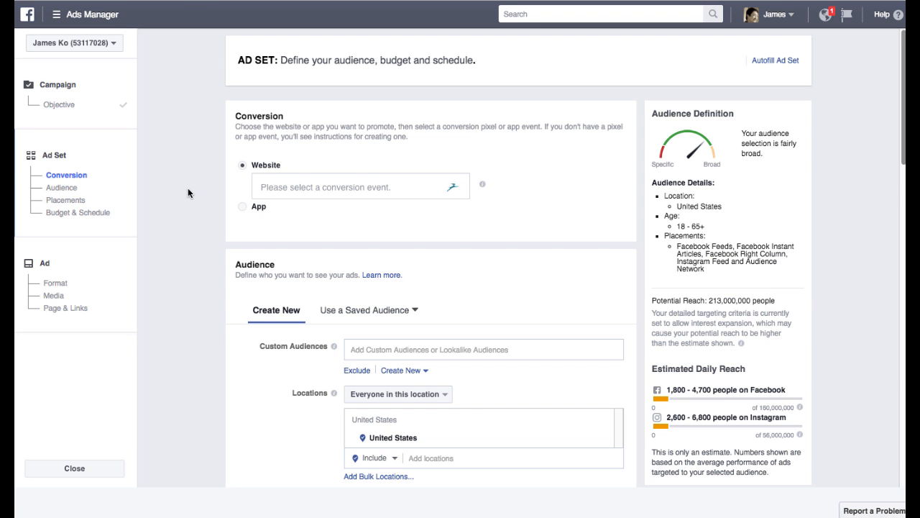
# Step: Start defining a new custom conversion for the ad set's website conversion event
pyautogui.click(358, 187)
pyautogui.click(362, 160)
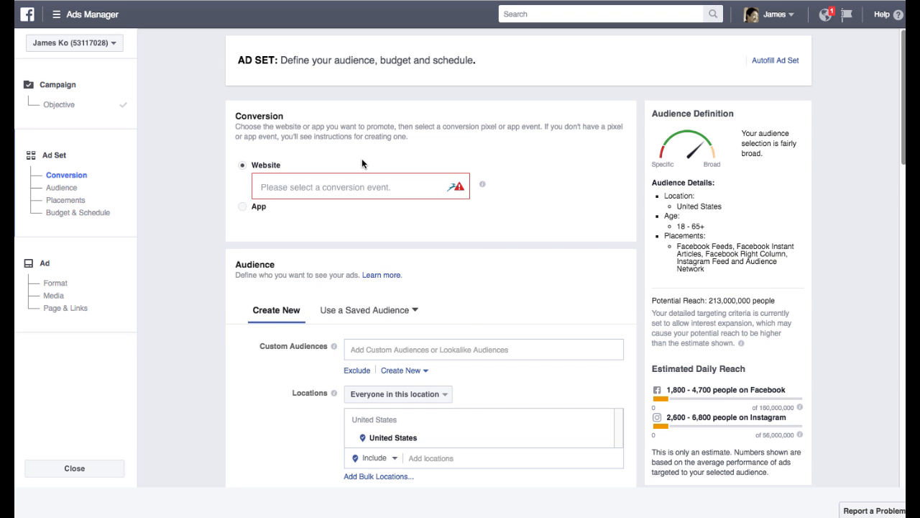
pyautogui.click(364, 186)
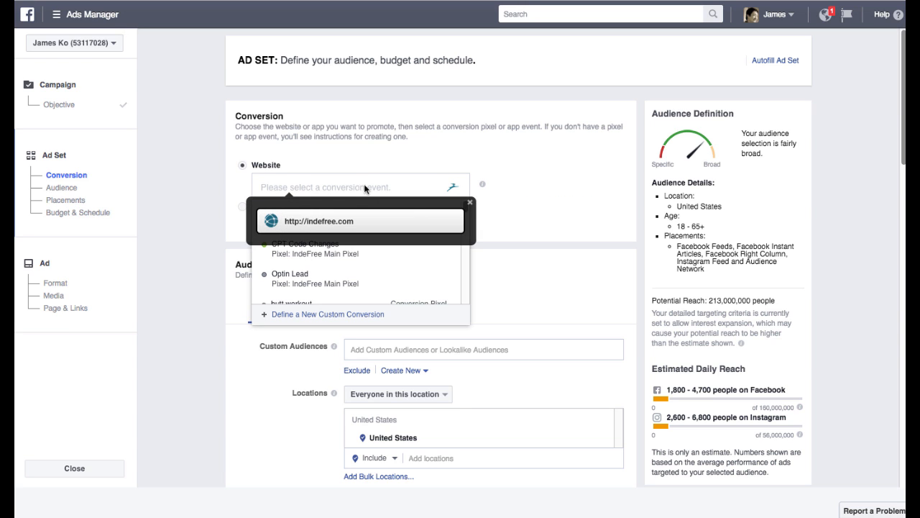
pyautogui.click(471, 208)
pyautogui.click(362, 185)
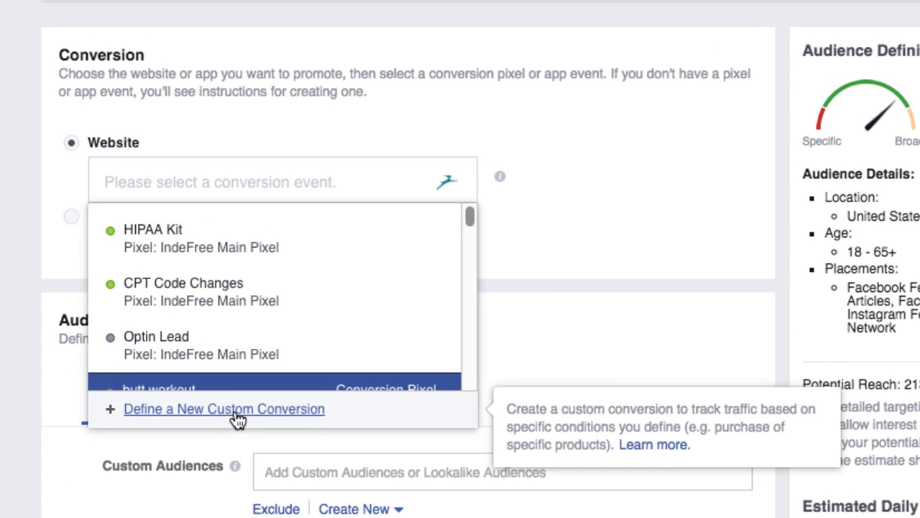
pyautogui.click(237, 410)
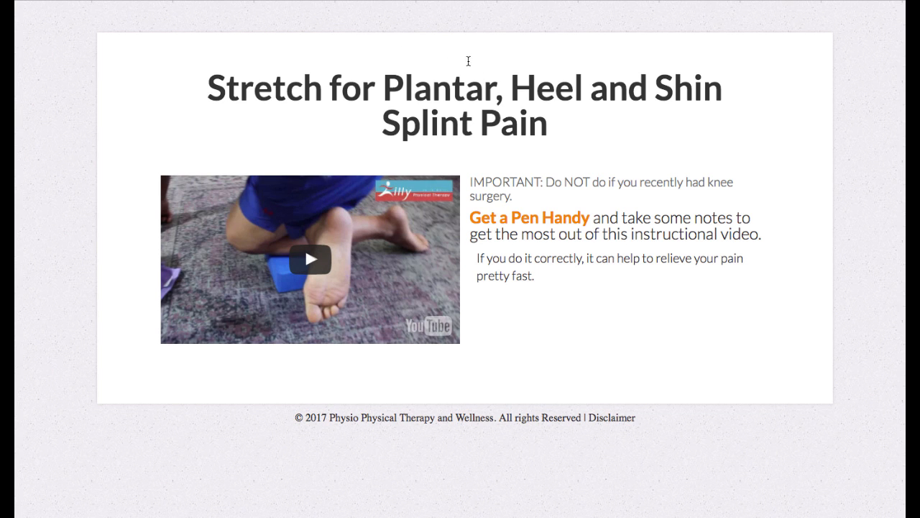
# Step: Switch to the "Stretch for Plantar, Heel and Shin Splint Pain" web page and copy its address
pyautogui.click(312, 263)
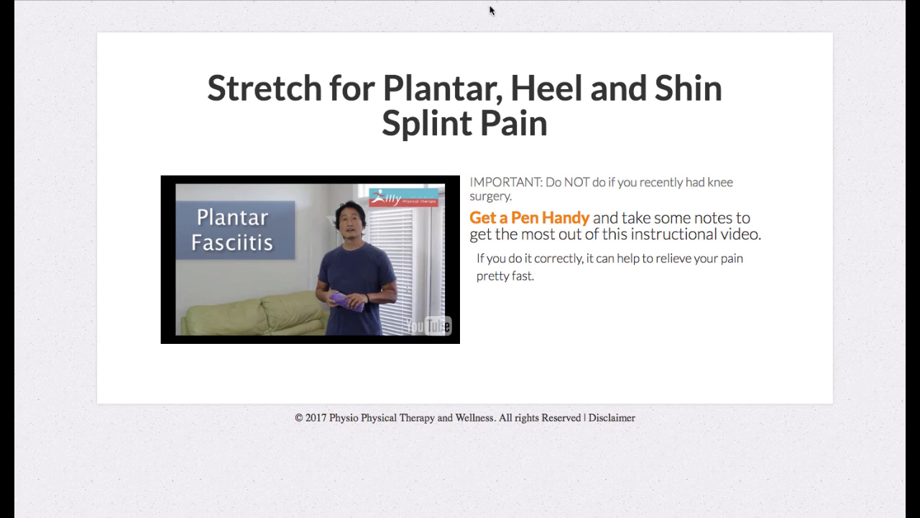
pyautogui.rightClick(374, 0)
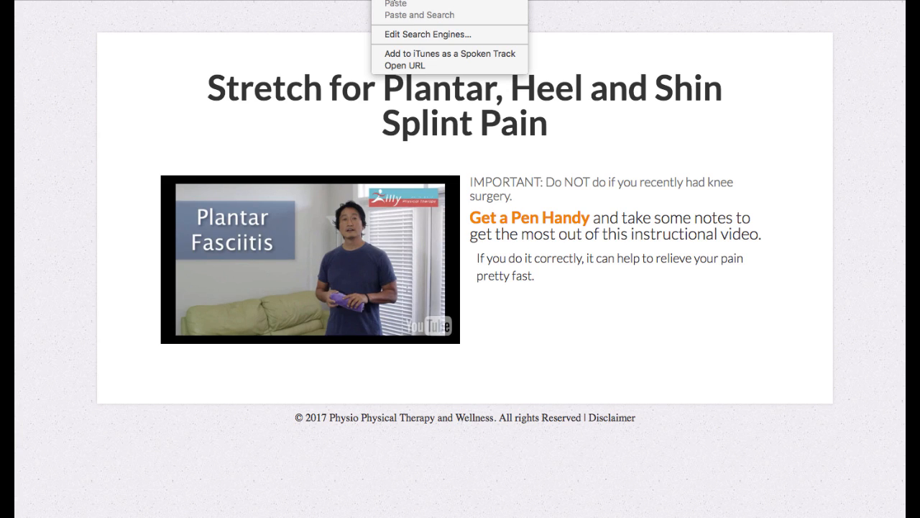
pyautogui.click(398, 2)
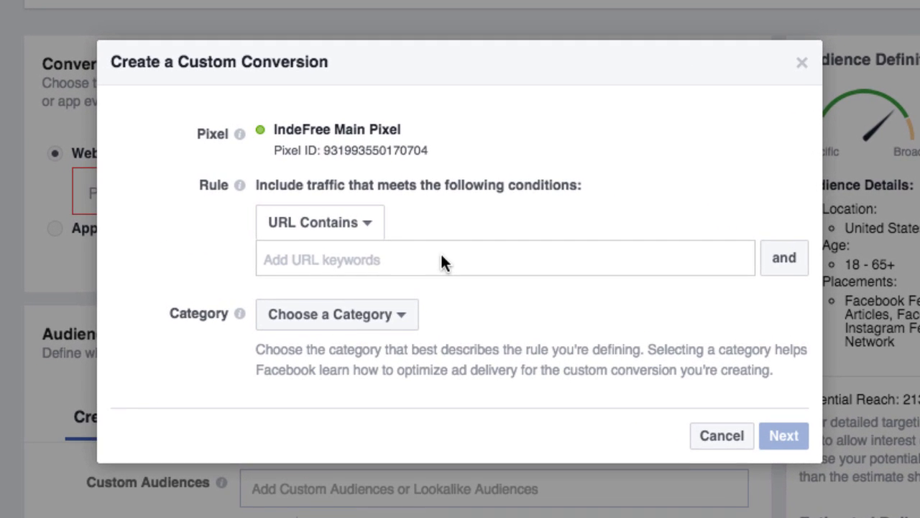
pyautogui.click(443, 261)
pyautogui.write('tar-fasciitis-stretch-video')
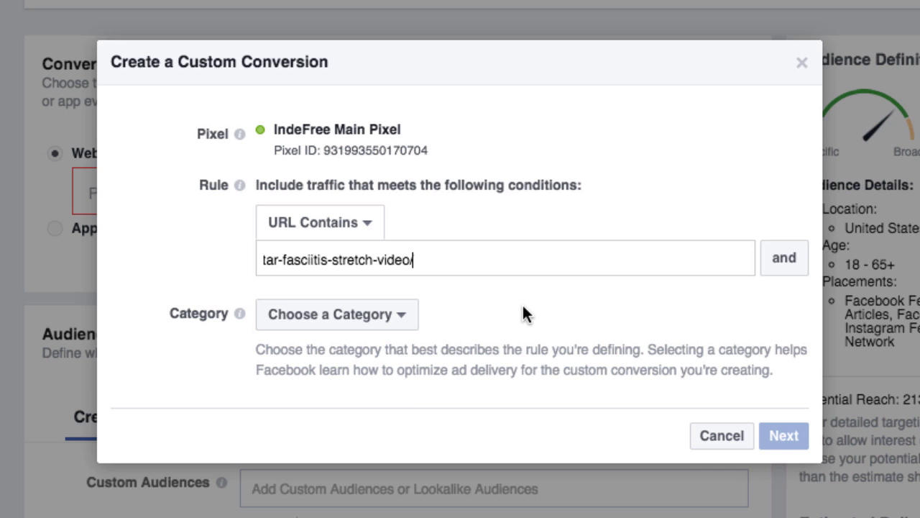
pyautogui.press('Return')
pyautogui.click(401, 351)
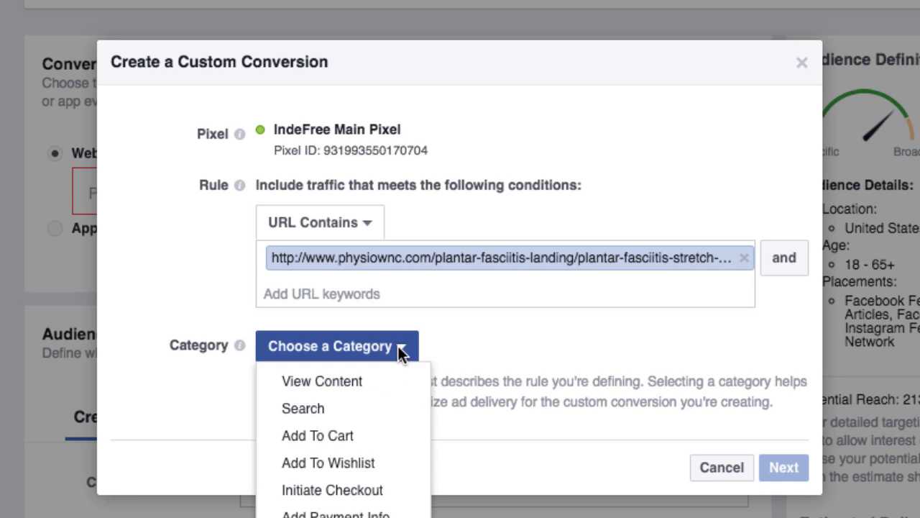
pyautogui.click(379, 389)
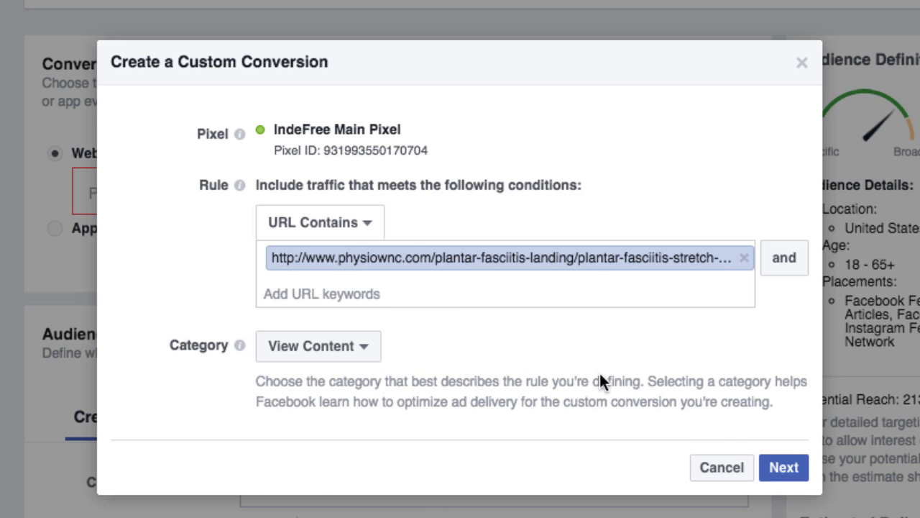
pyautogui.click(781, 470)
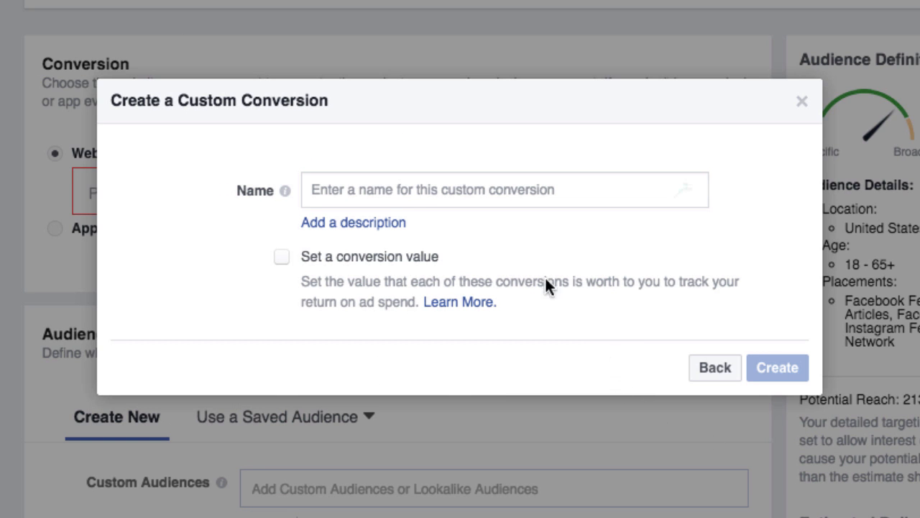
# Step: Name the custom conversion "plantar fasciitis video"
pyautogui.click(430, 194)
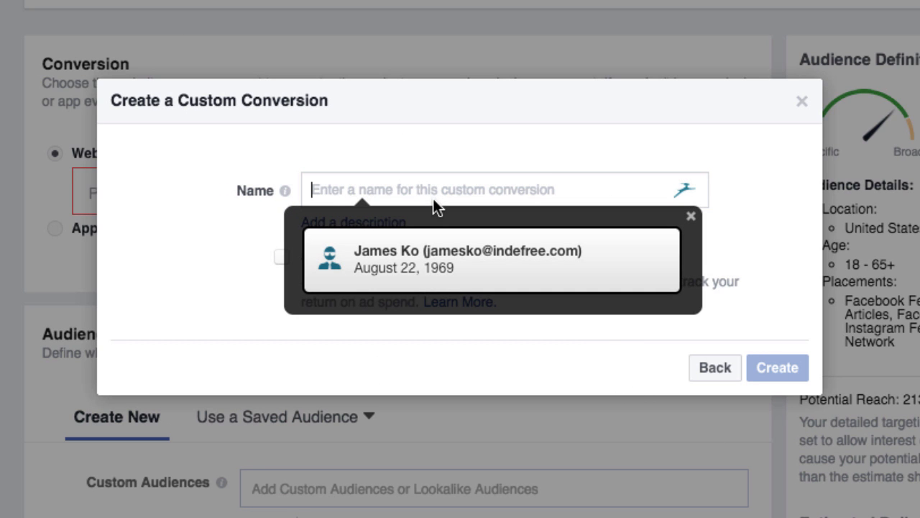
pyautogui.write('pl')
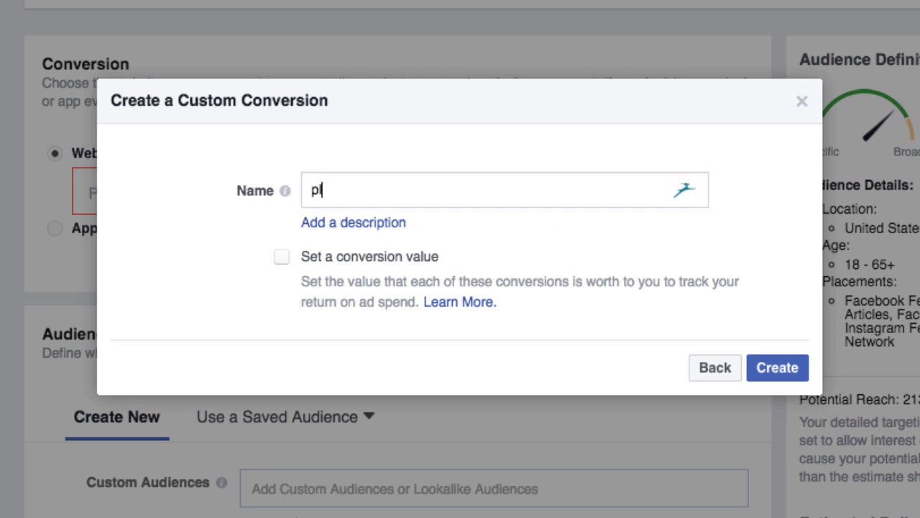
pyautogui.write('antr')
pyautogui.press('BackSpace')
pyautogui.write('ar fascii')
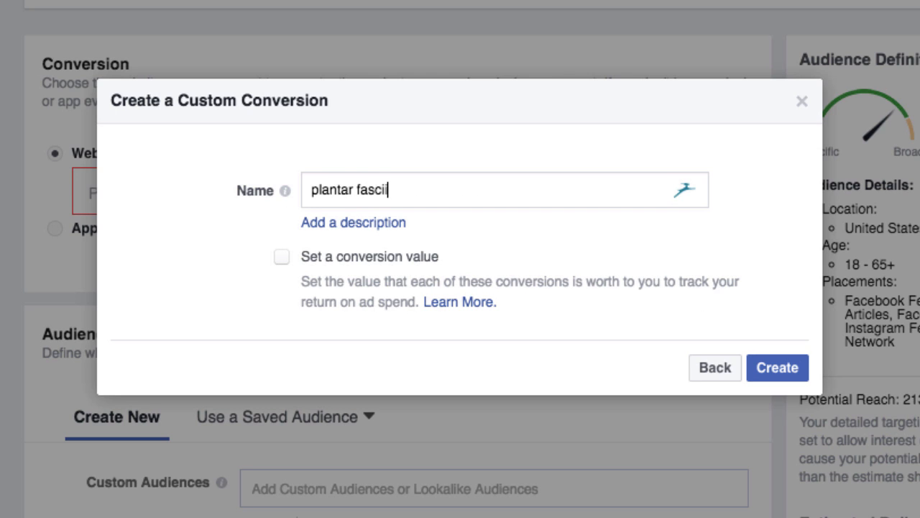
pyautogui.write('tis convers')
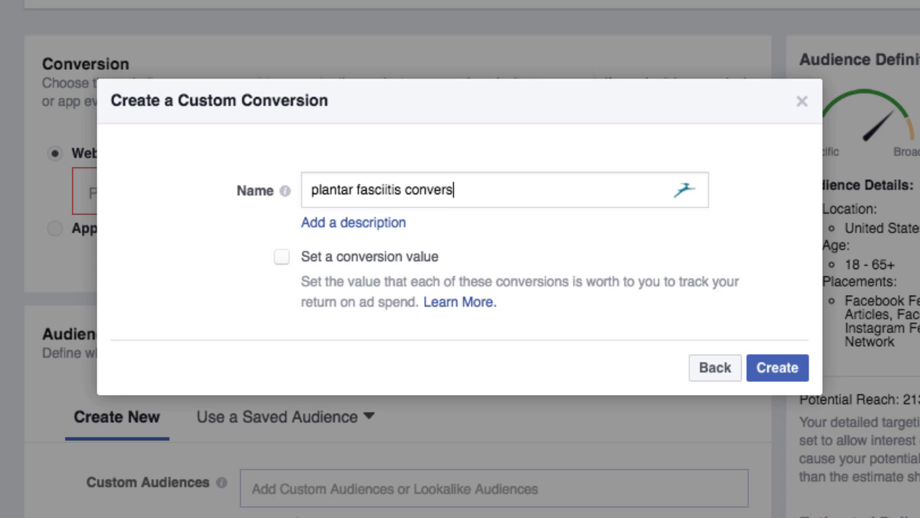
pyautogui.press('BackSpace')
pyautogui.press('BackSpace')
pyautogui.press('BackSpace')
pyautogui.press('BackSpace')
pyautogui.press('BackSpace')
pyautogui.write('vi')
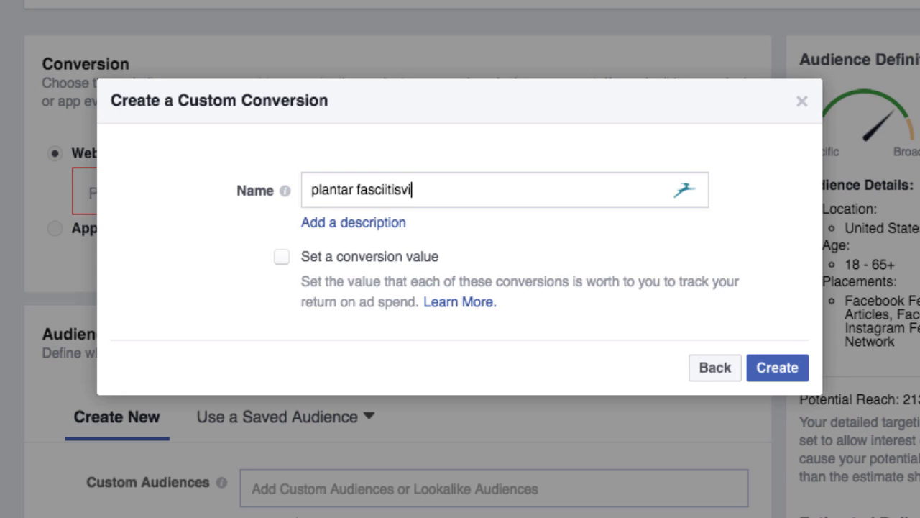
pyautogui.press('BackSpace')
pyautogui.press('BackSpace')
pyautogui.write('video')
pyautogui.press('Tab')
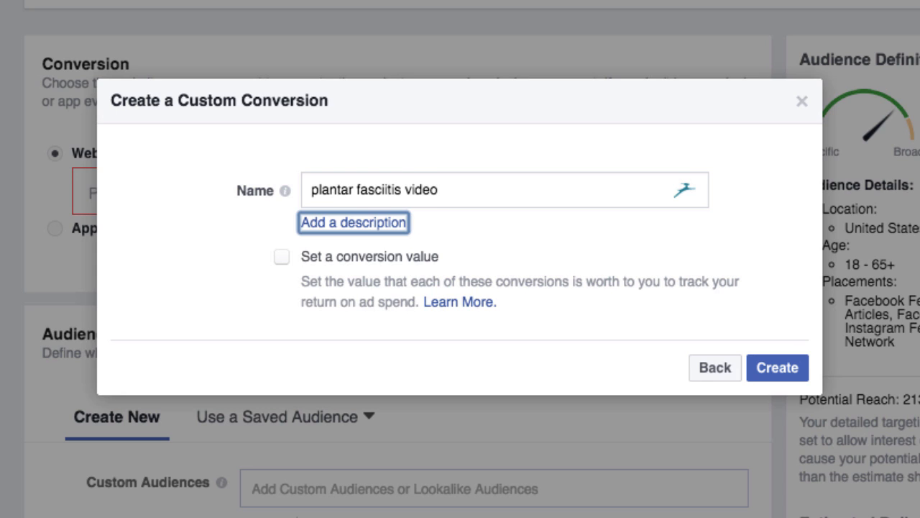
# Step: Enable a conversion value of 1, create the custom conversion and close its dialog
pyautogui.click(282, 262)
pyautogui.click(358, 297)
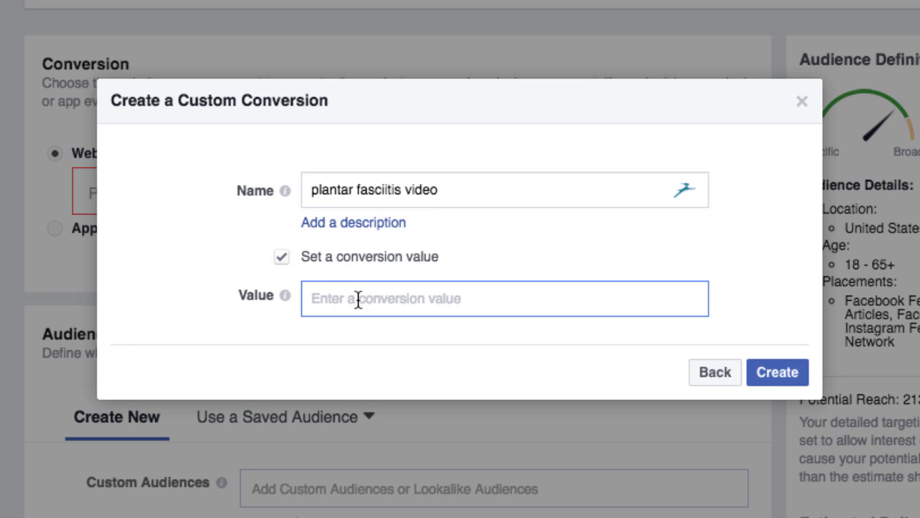
pyautogui.write('1')
pyautogui.press('Tab')
pyautogui.click(783, 370)
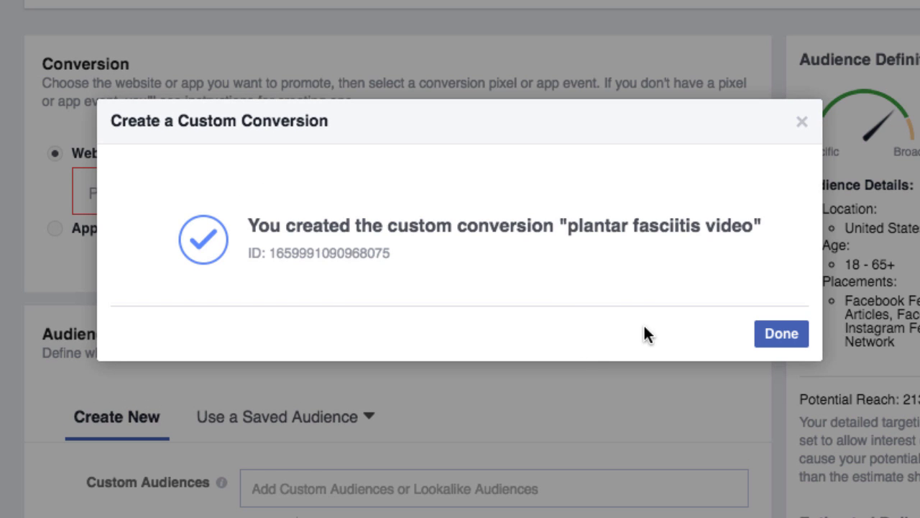
pyautogui.click(777, 335)
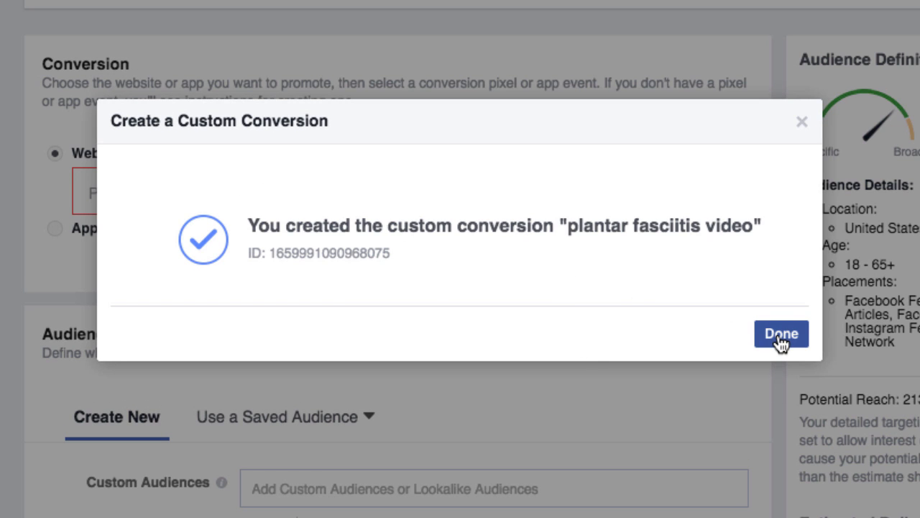
# Step: Select the "plantar fasciitis video" custom conversion as the website conversion event and dismiss the autofill suggestion
pyautogui.click(338, 193)
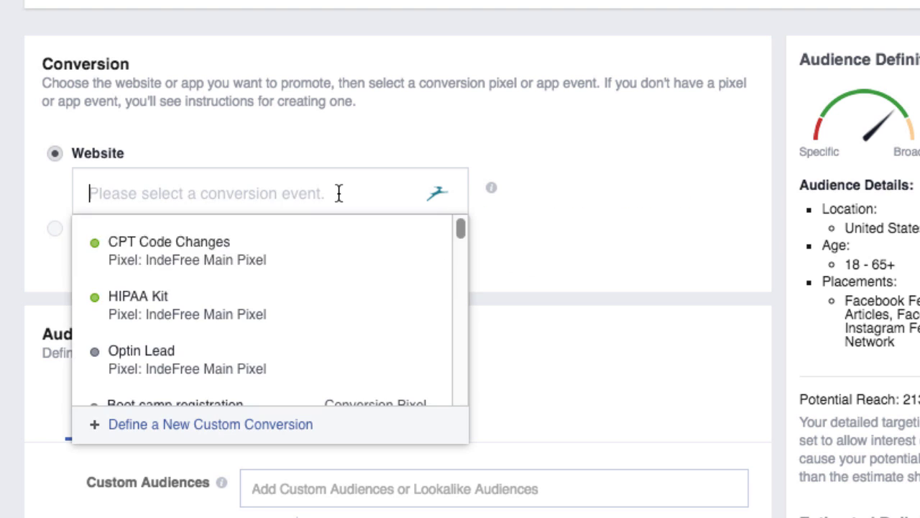
pyautogui.click(466, 222)
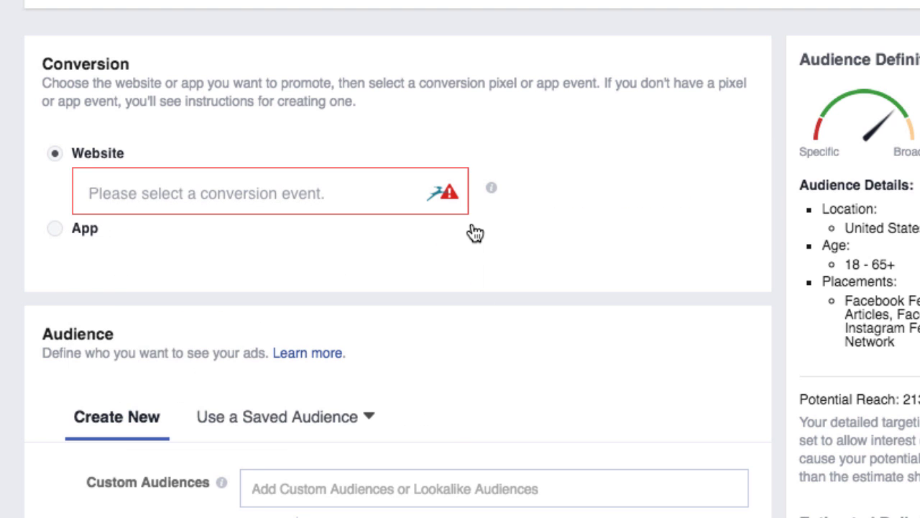
pyautogui.click(333, 191)
pyautogui.scroll(-3, 380, 283)
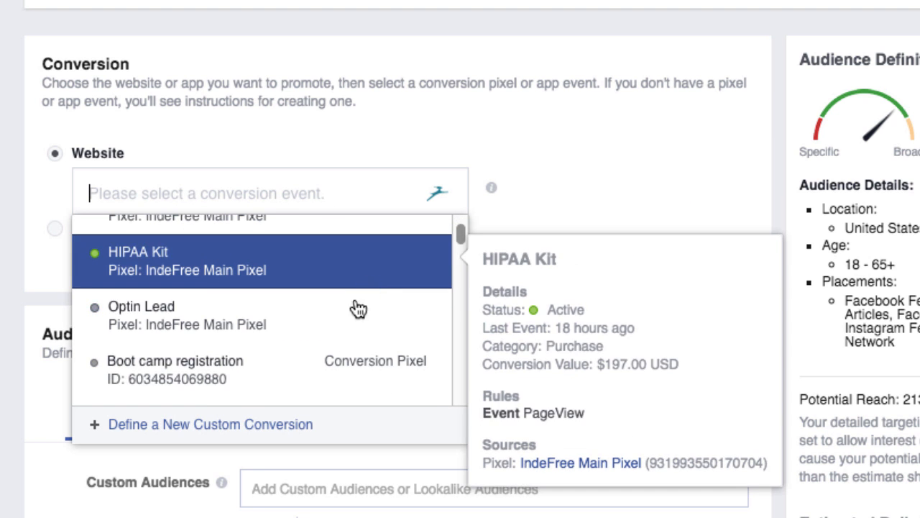
pyautogui.scroll(-3, 348, 319)
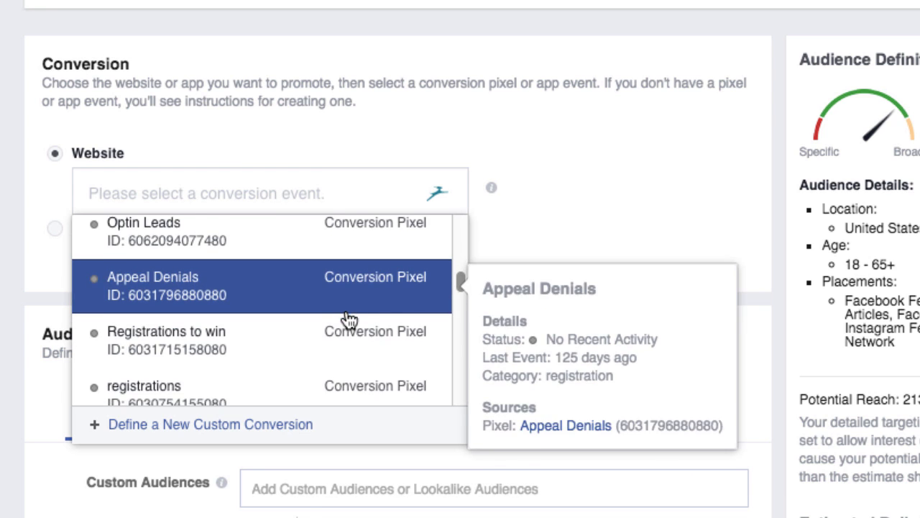
pyautogui.scroll(-3, 348, 318)
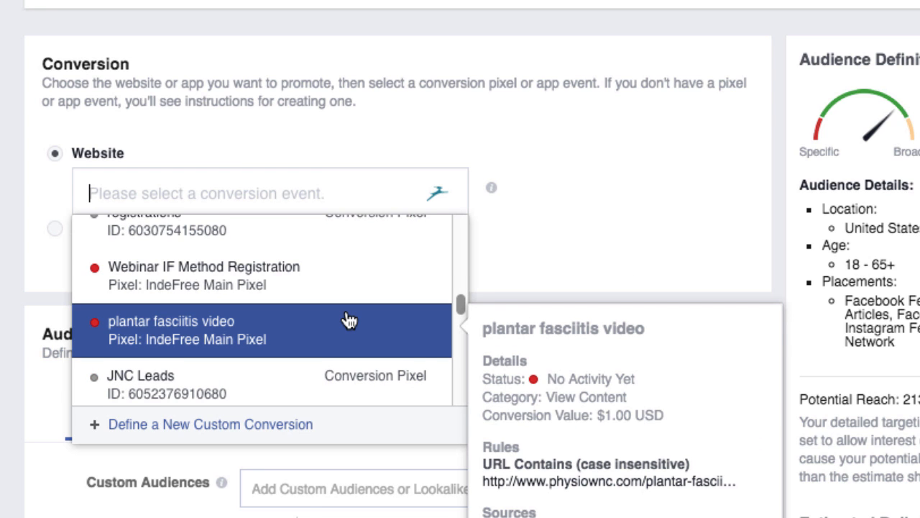
pyautogui.click(246, 338)
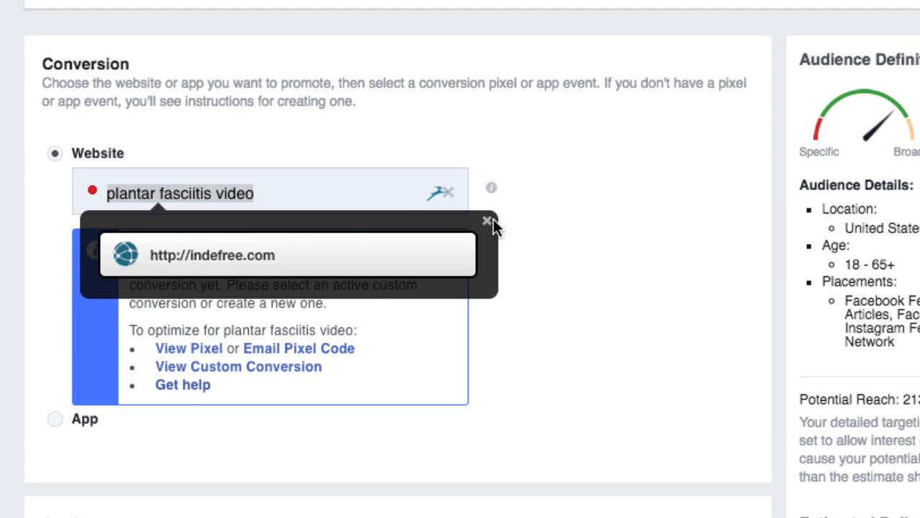
pyautogui.click(489, 220)
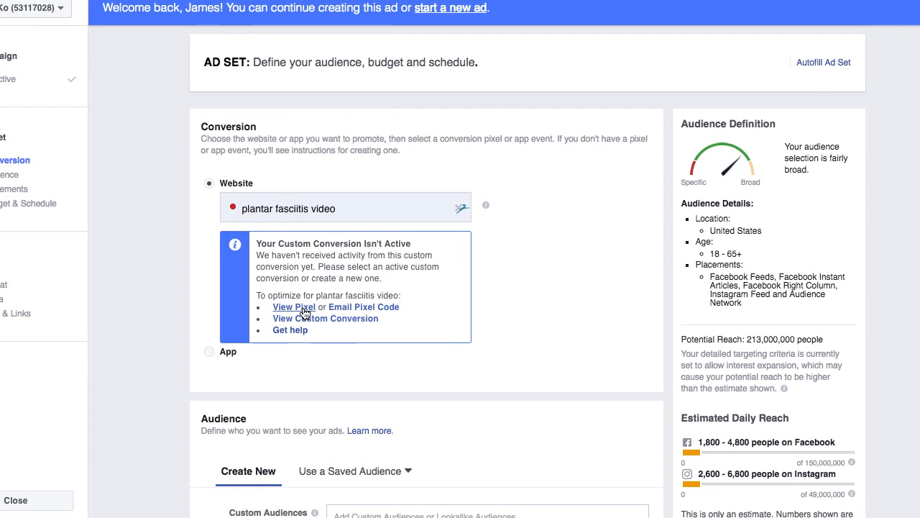
# Step: View the pixel code for the custom conversion and examine the full list of conversion tracking event codes
pyautogui.click(304, 313)
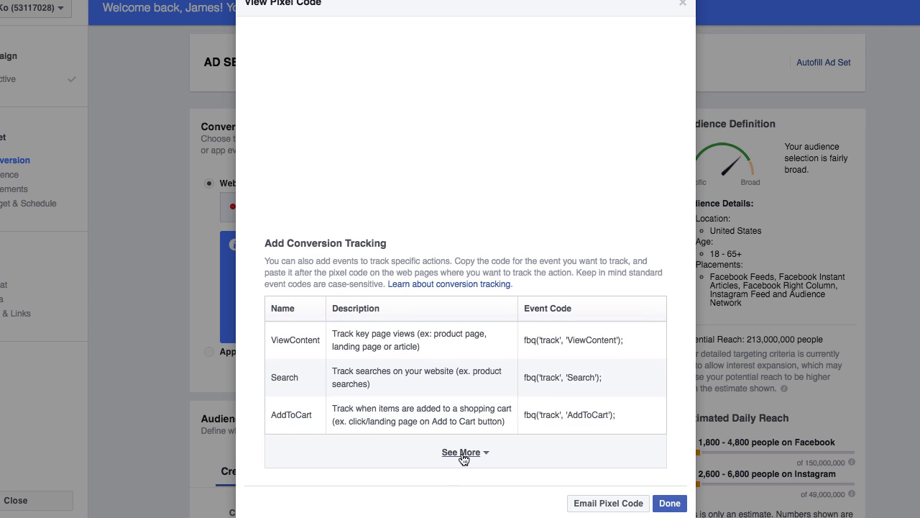
pyautogui.click(466, 451)
pyautogui.scroll(-5, 470, 392)
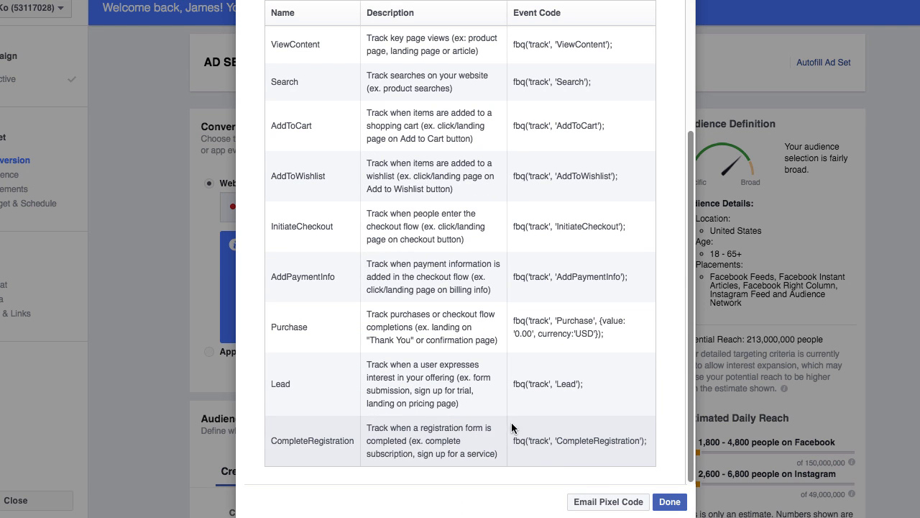
# Step: Open the email version of the pixel instructions and copy the complete Facebook pixel base code
pyautogui.click(607, 502)
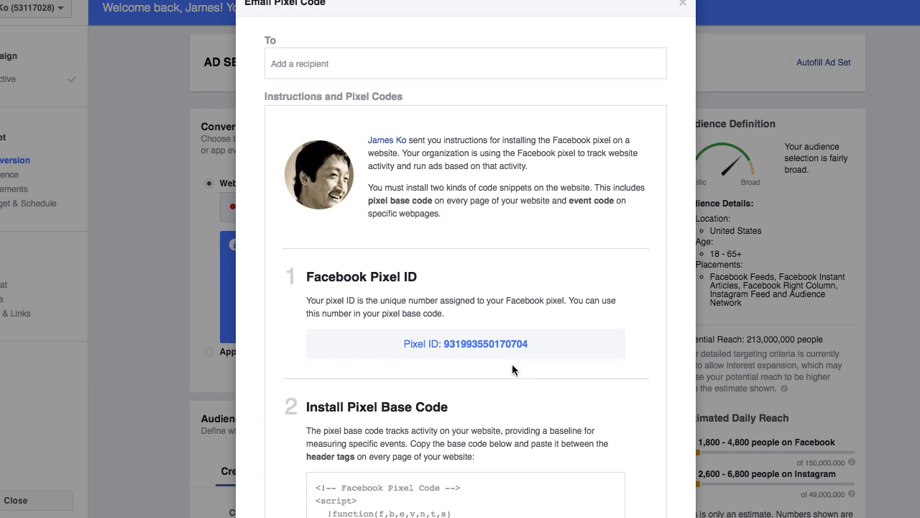
pyautogui.scroll(-1, 503, 293)
pyautogui.scroll(-5, 503, 293)
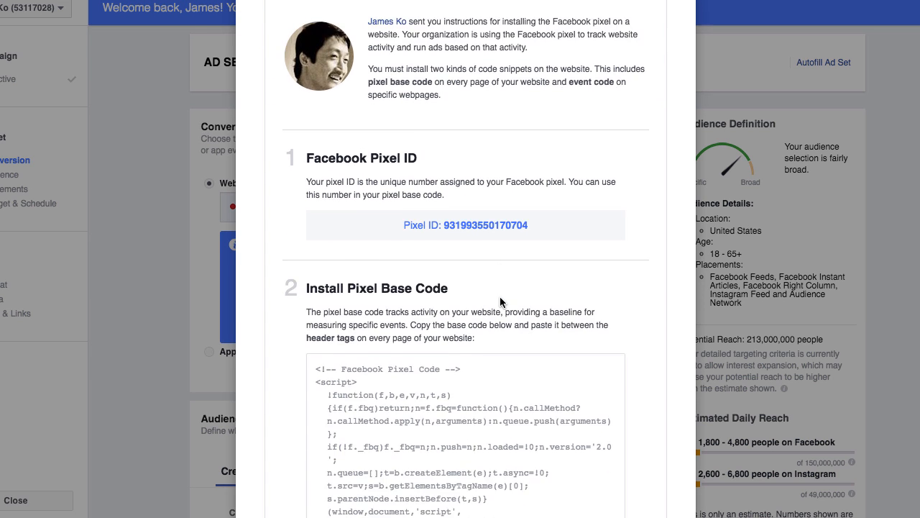
pyautogui.moveTo(315, 129); pyautogui.dragTo(488, 430)
pyautogui.rightClick(386, 260)
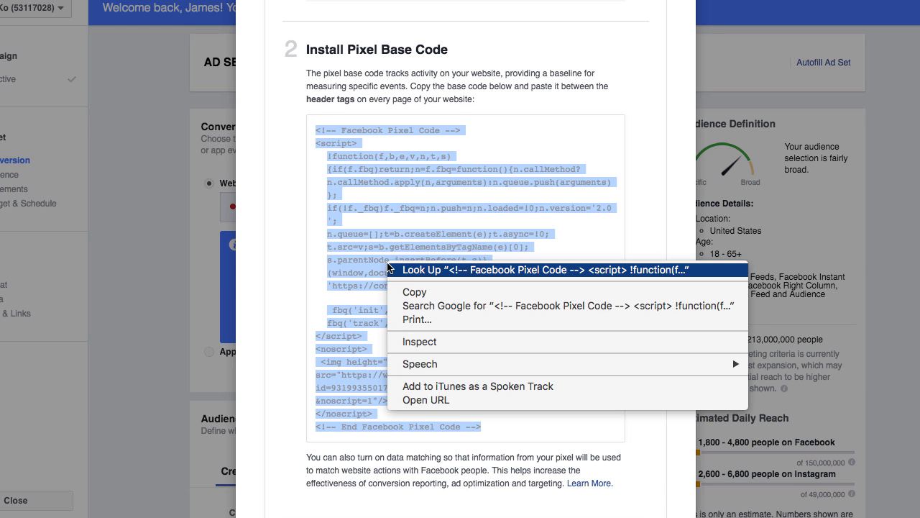
pyautogui.click(419, 291)
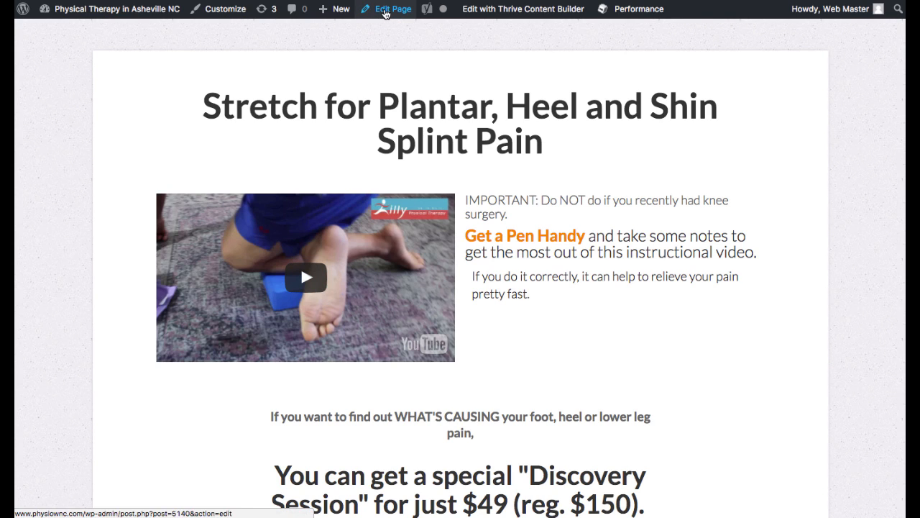
# Step: Open the stretch video page in the WordPress page editor and examine the Facebook pixel code in its page-specific scripts
pyautogui.click(387, 11)
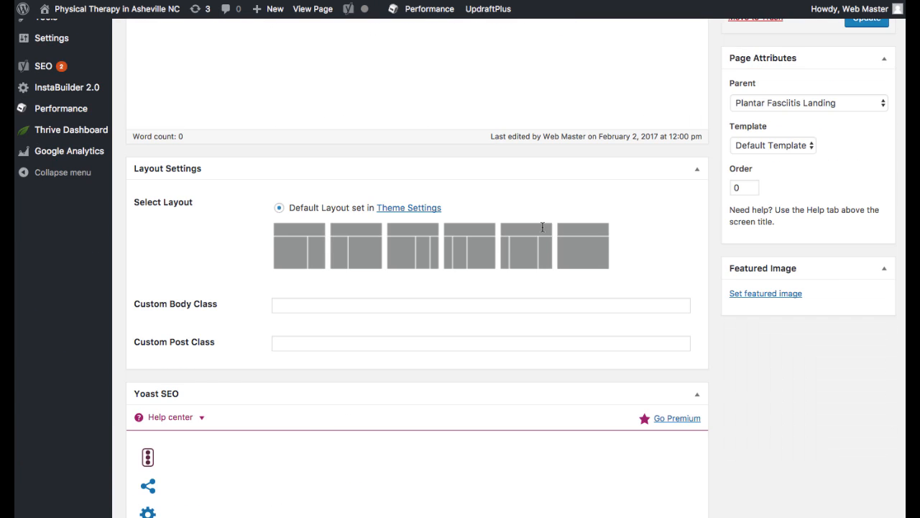
pyautogui.scroll(-15, 543, 232)
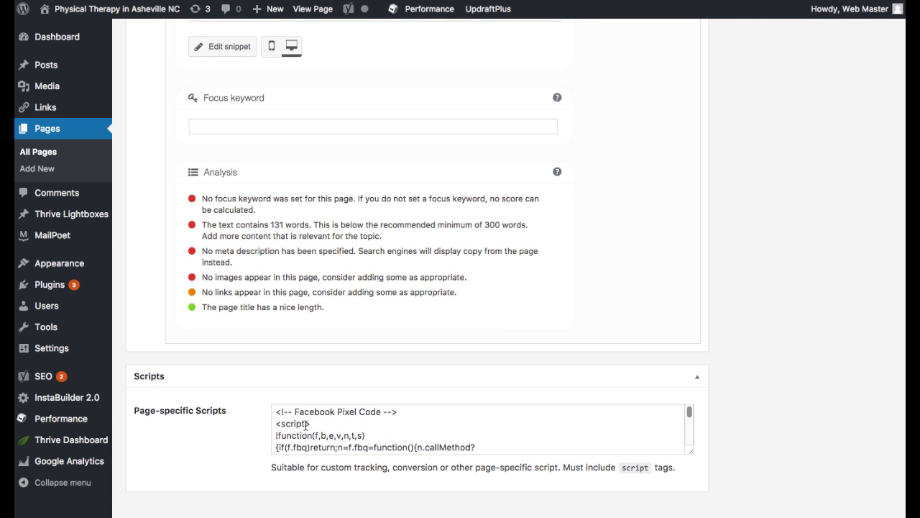
pyautogui.moveTo(273, 414); pyautogui.dragTo(381, 480)
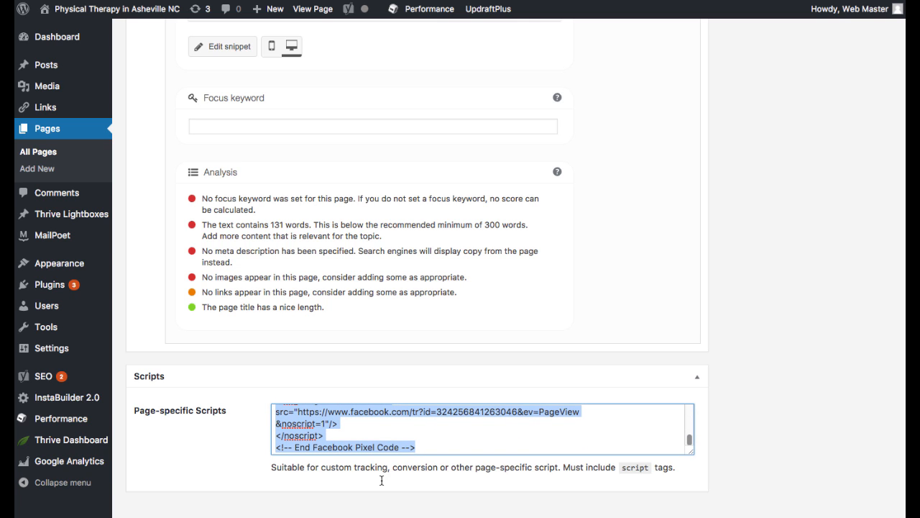
pyautogui.rightClick(373, 434)
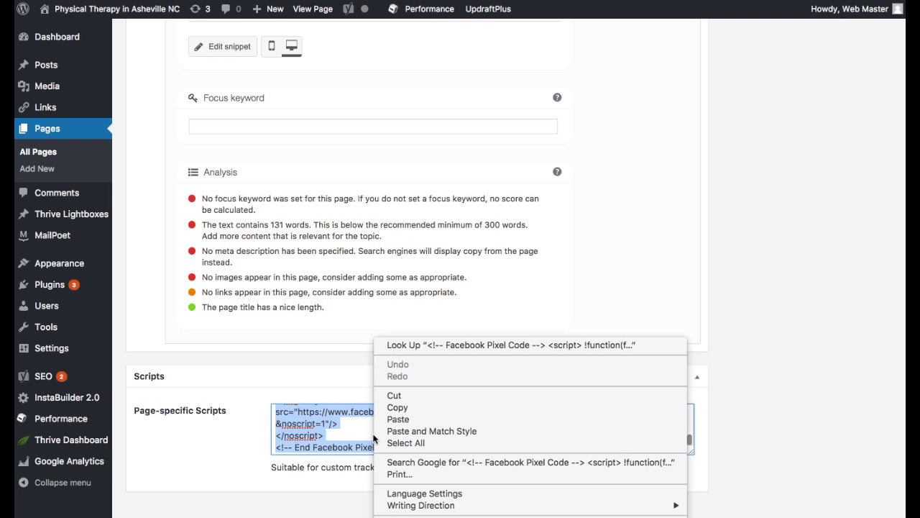
pyautogui.click(289, 380)
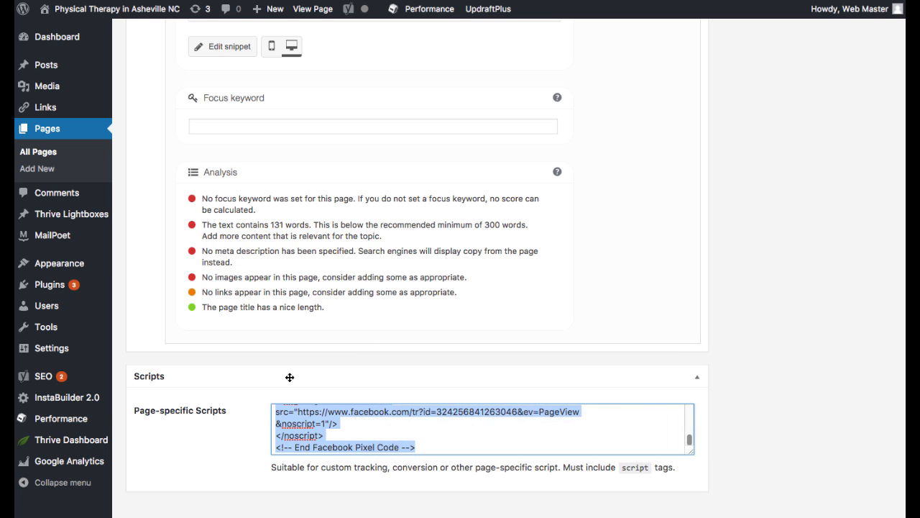
pyautogui.click(304, 415)
pyautogui.scroll(15, 474, 408)
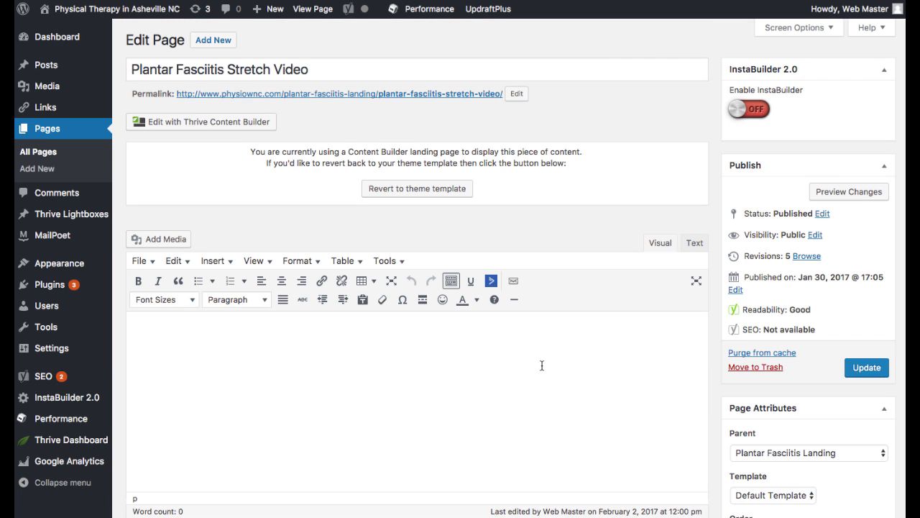
# Step: View the stretch video page and inspect its pixel and PageView event details with Facebook Pixel Helper
pyautogui.click(318, 10)
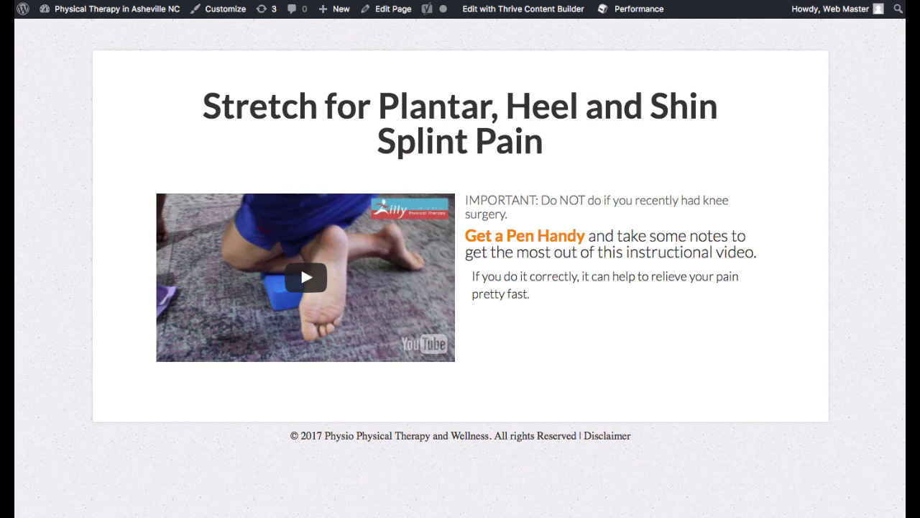
pyautogui.press('super+shift+f')
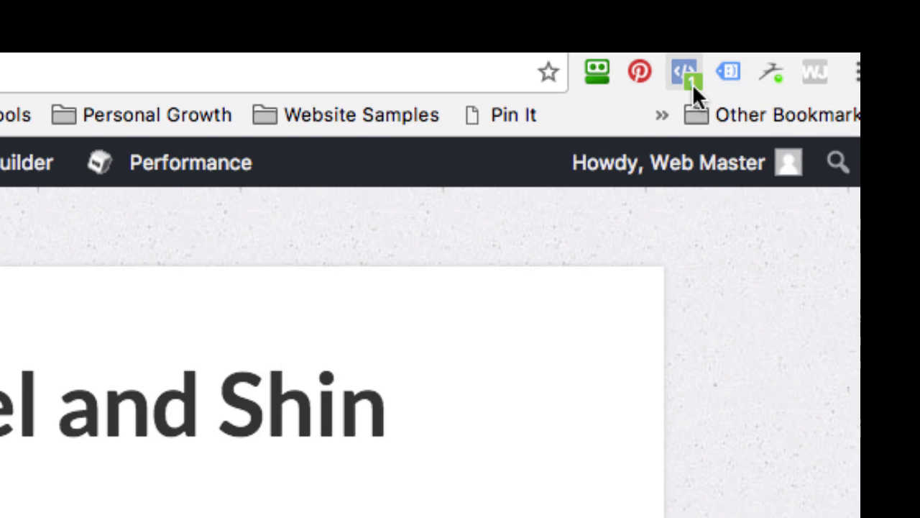
pyautogui.click(691, 84)
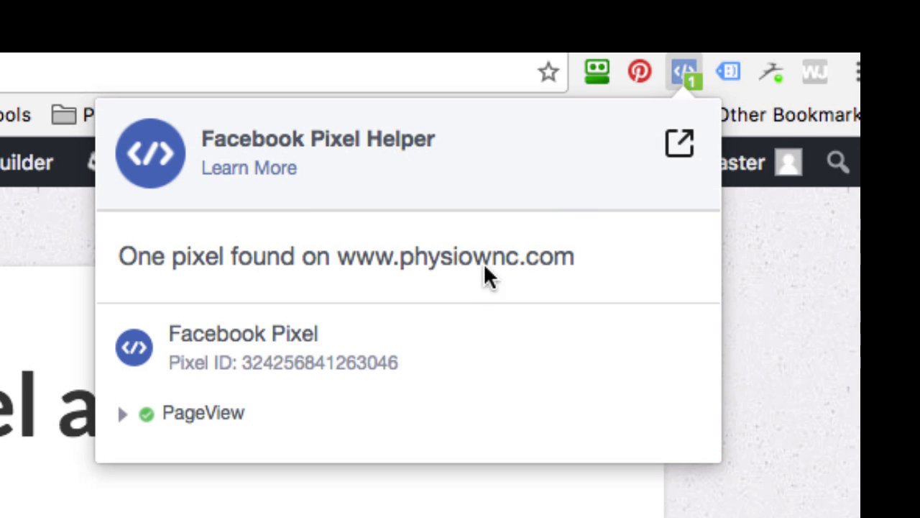
pyautogui.click(123, 415)
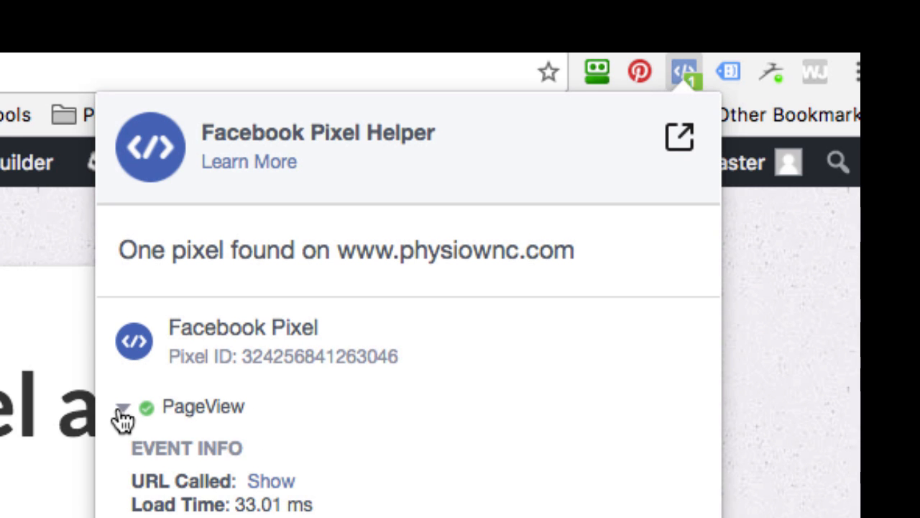
pyautogui.click(123, 416)
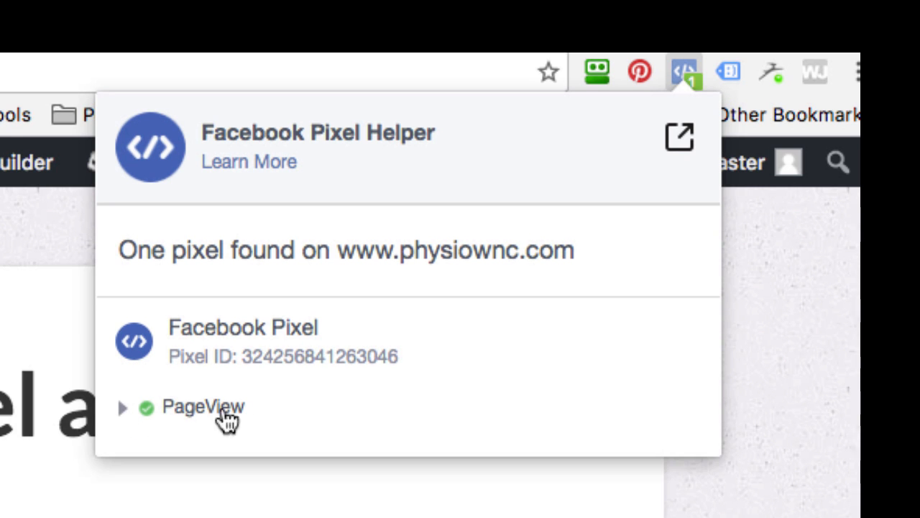
pyautogui.click(741, 304)
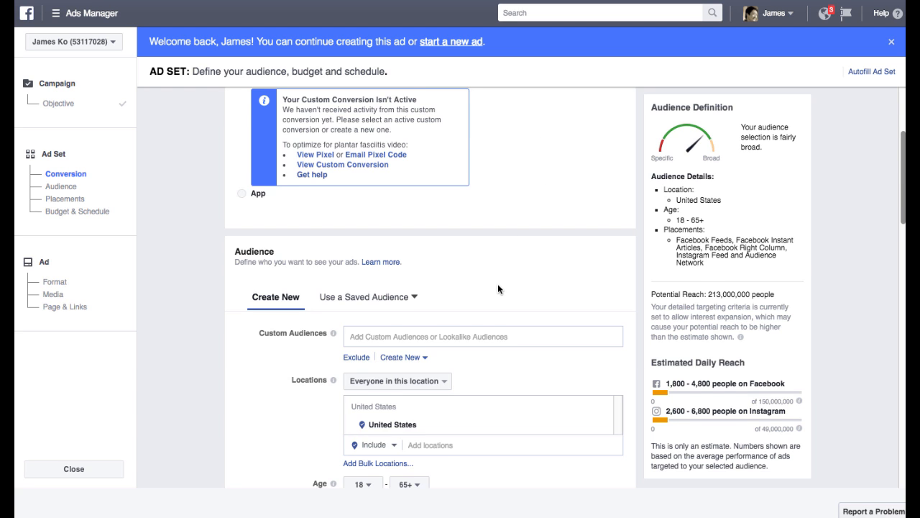
# Step: In Ads Manager, remove United States from the ad set's audience locations
pyautogui.scroll(4, 498, 284)
pyautogui.scroll(-1, 499, 280)
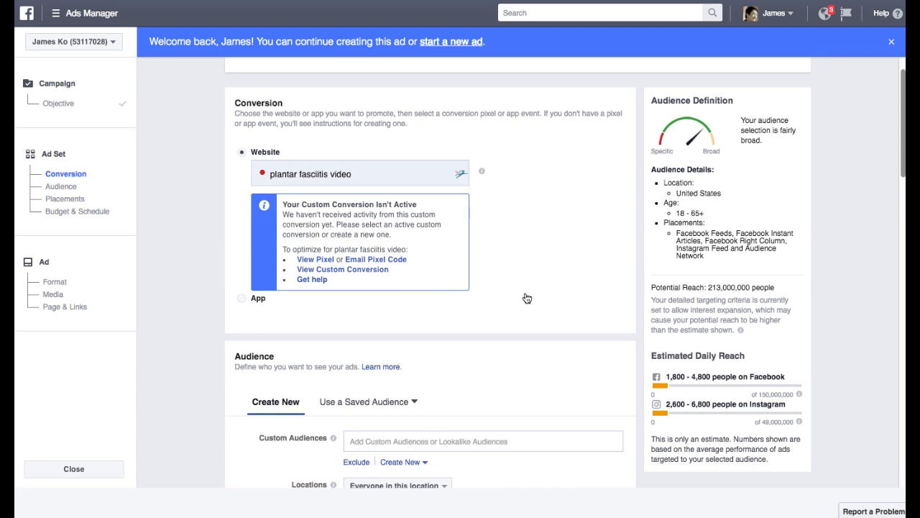
pyautogui.scroll(-4, 522, 356)
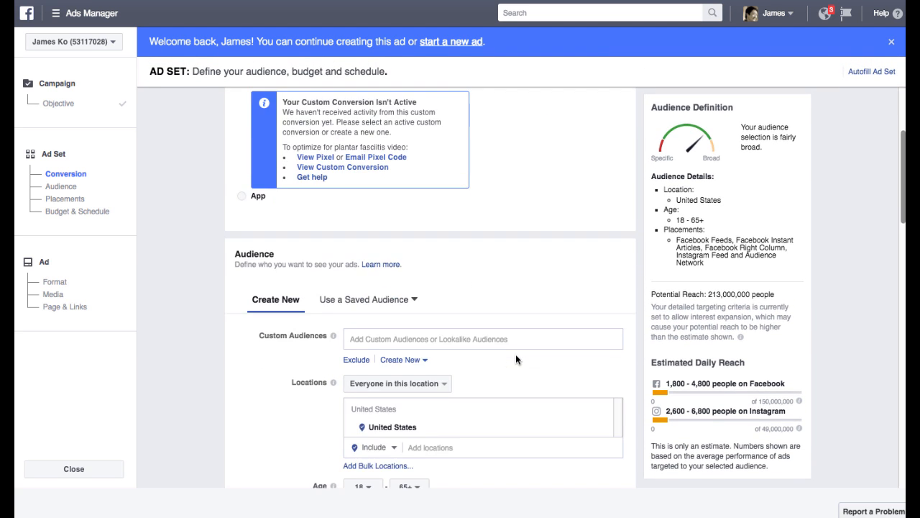
pyautogui.scroll(-2, 514, 352)
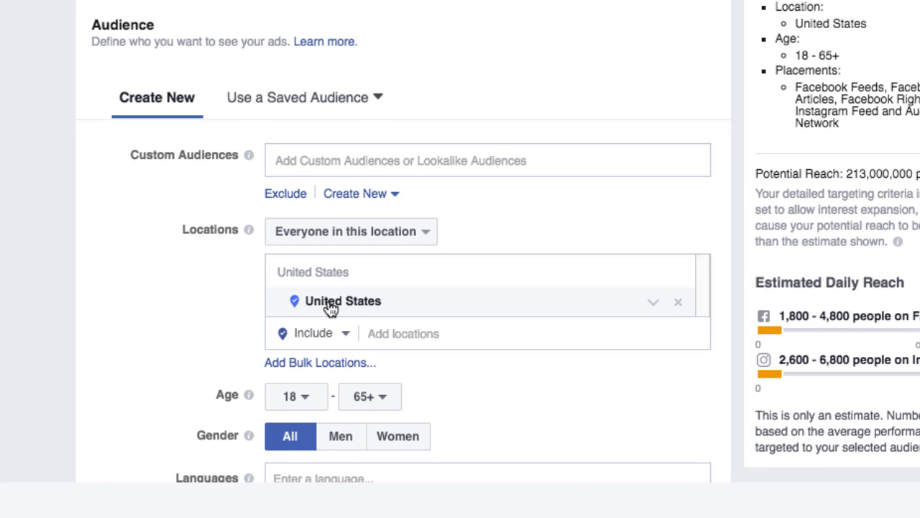
pyautogui.click(679, 305)
pyautogui.click(551, 267)
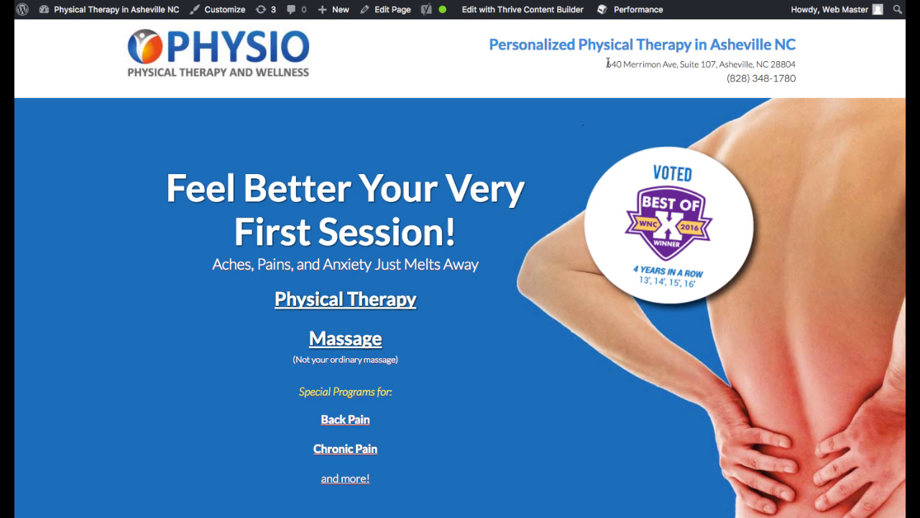
# Step: Copy the clinic's street address from the Physio website header and return to Ads Manager
pyautogui.moveTo(606, 63); pyautogui.dragTo(795, 60)
pyautogui.rightClick(793, 62)
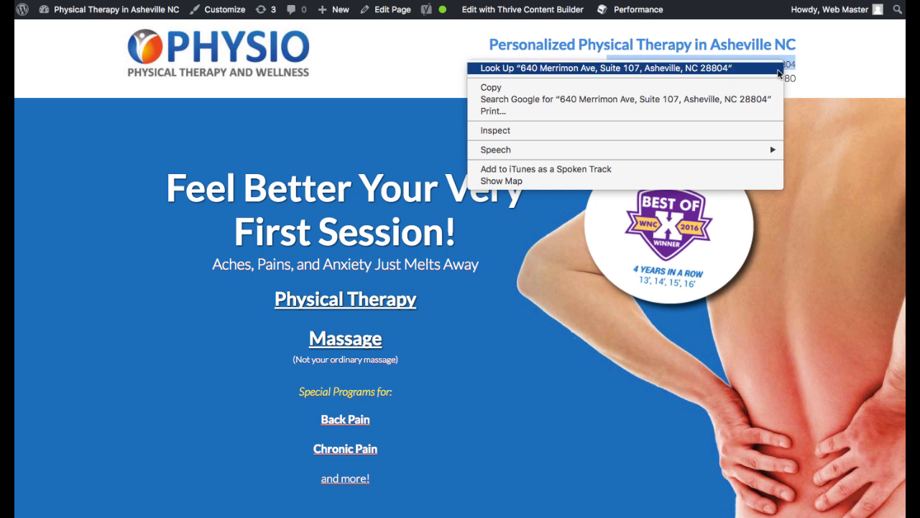
pyautogui.click(738, 84)
pyautogui.press('super+Tab')
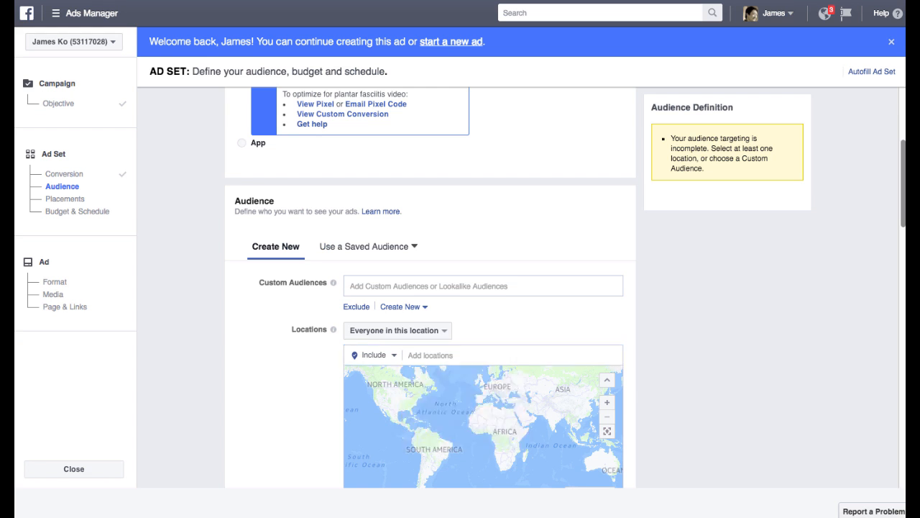
# Step: Check the available custom audiences without choosing one, and add the copied clinic address as an included audience location
pyautogui.click(475, 289)
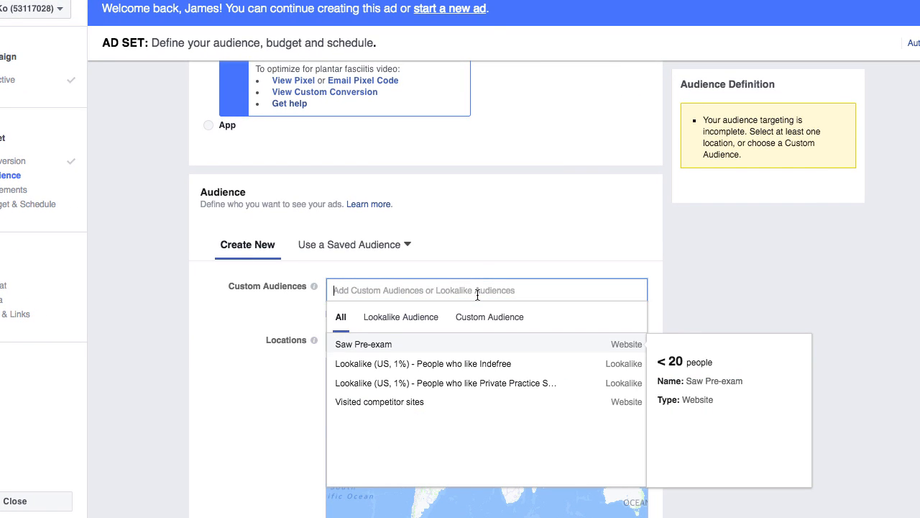
pyautogui.click(547, 240)
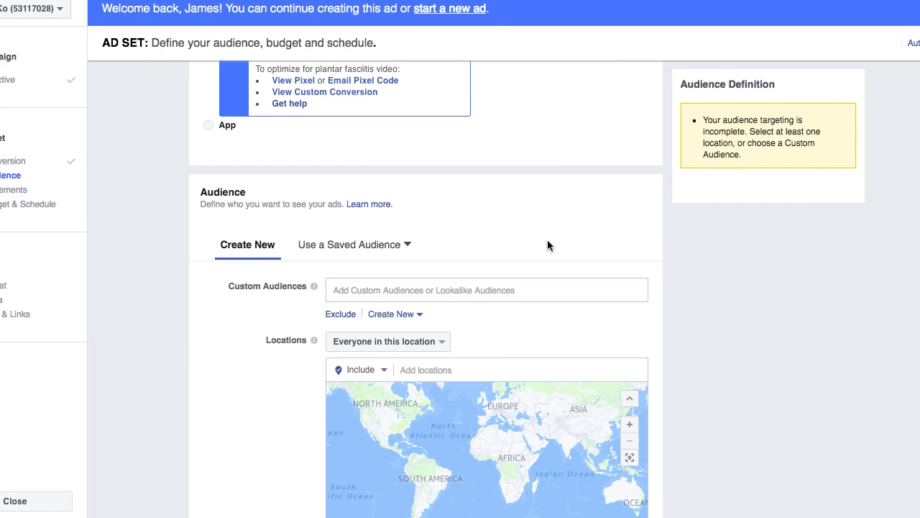
pyautogui.click(491, 369)
pyautogui.hotkey('ctrl', 'v')
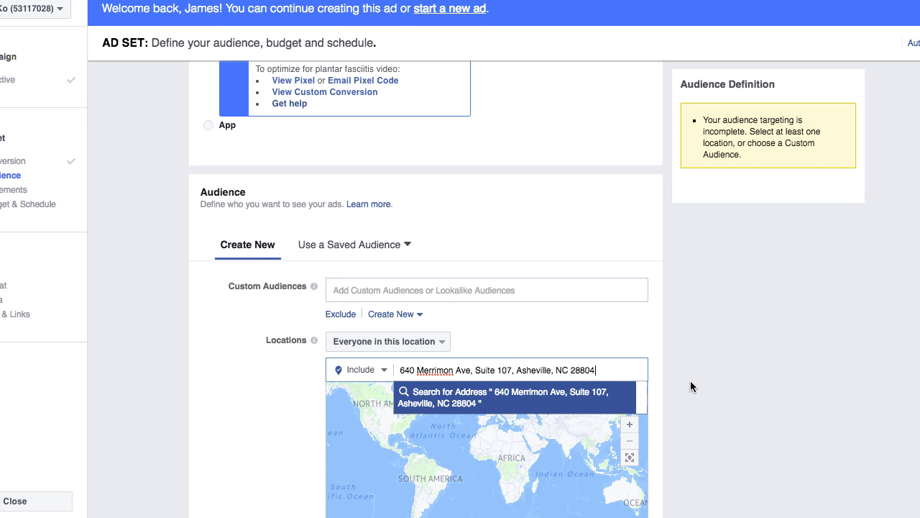
pyautogui.click(631, 395)
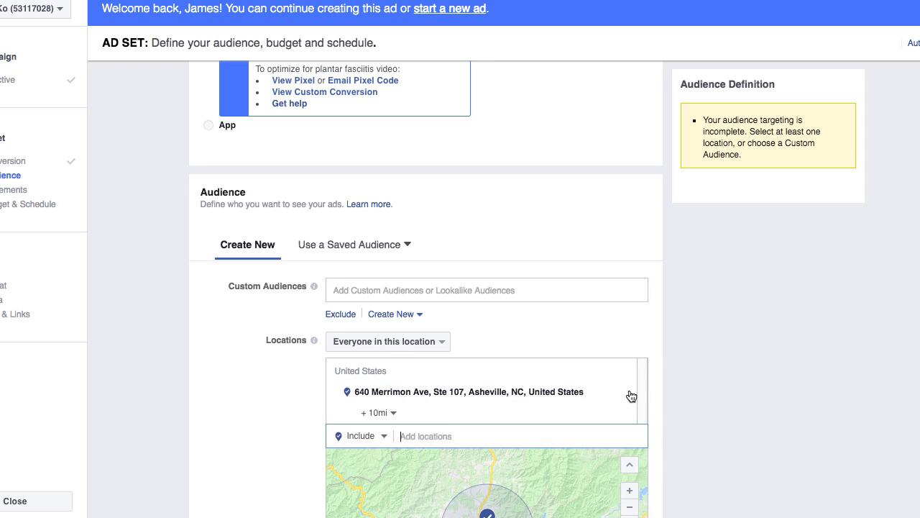
# Step: Examine the radius setting of the clinic location and its coverage on the map
pyautogui.scroll(-3, 632, 396)
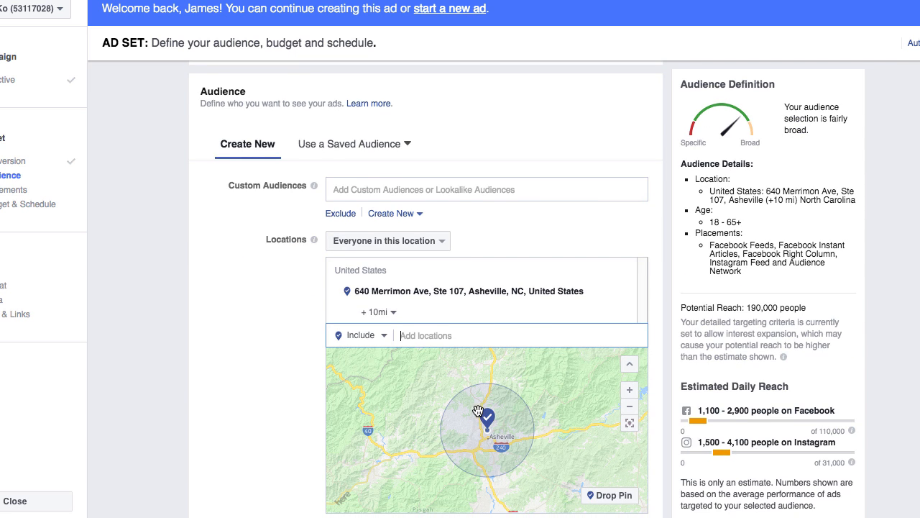
pyautogui.click(394, 313)
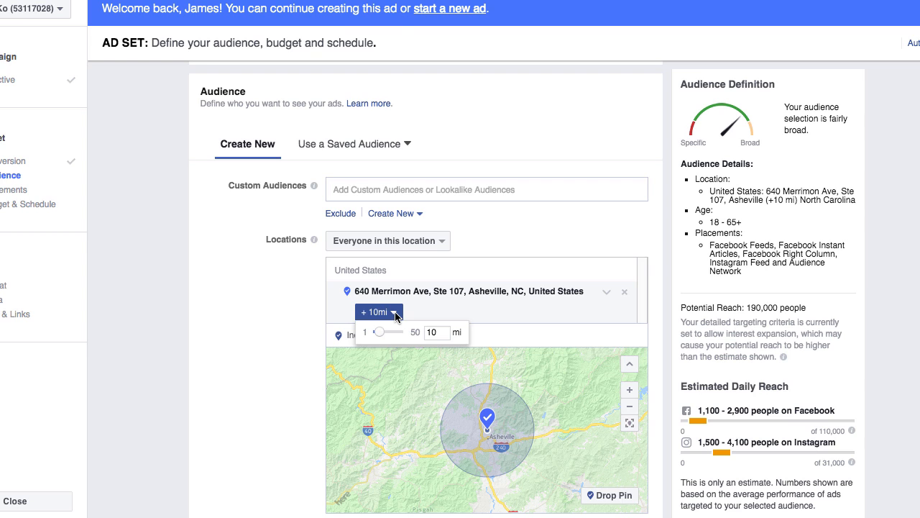
pyautogui.click(396, 316)
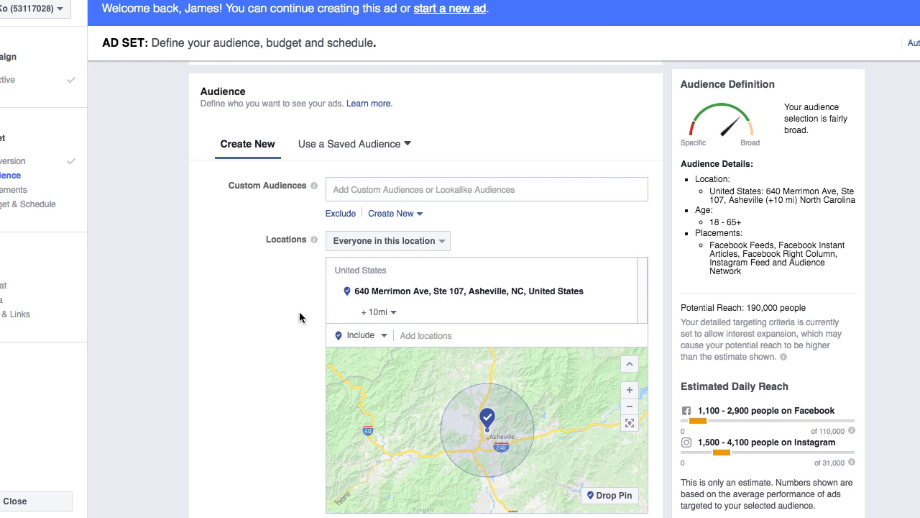
# Step: Set the audience's minimum age to 30
pyautogui.scroll(-1, 299, 327)
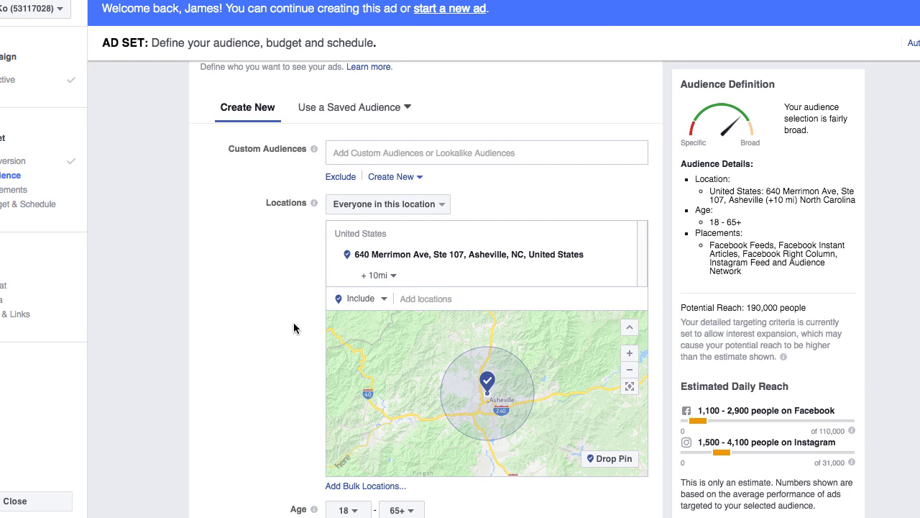
pyautogui.scroll(-2, 293, 325)
pyautogui.scroll(-1, 287, 320)
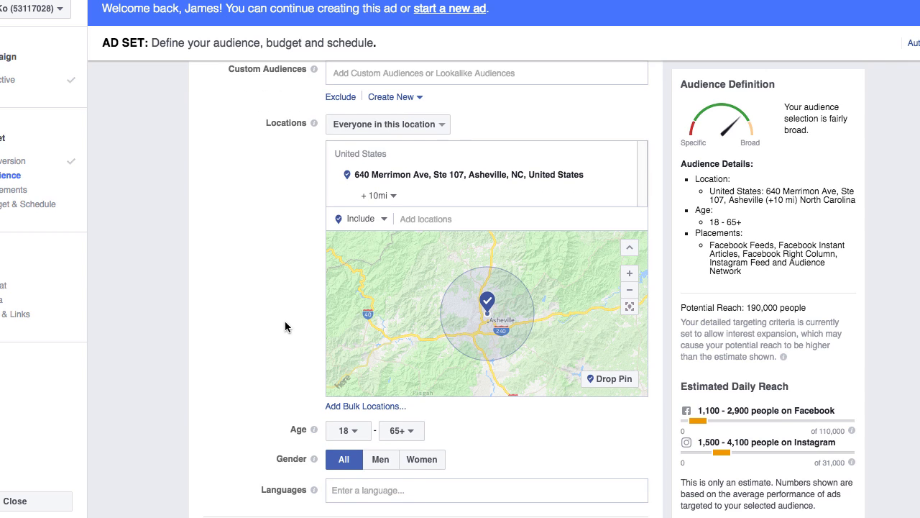
pyautogui.click(357, 435)
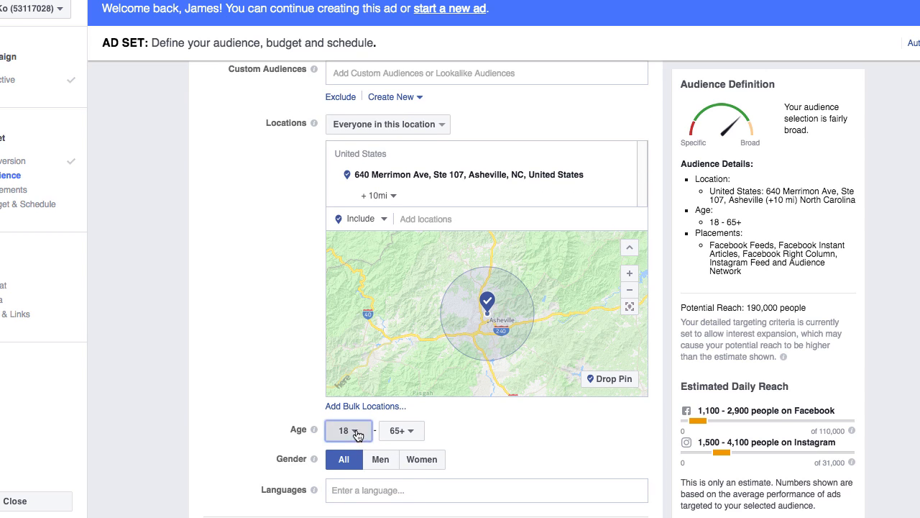
pyautogui.scroll(-3, 353, 389)
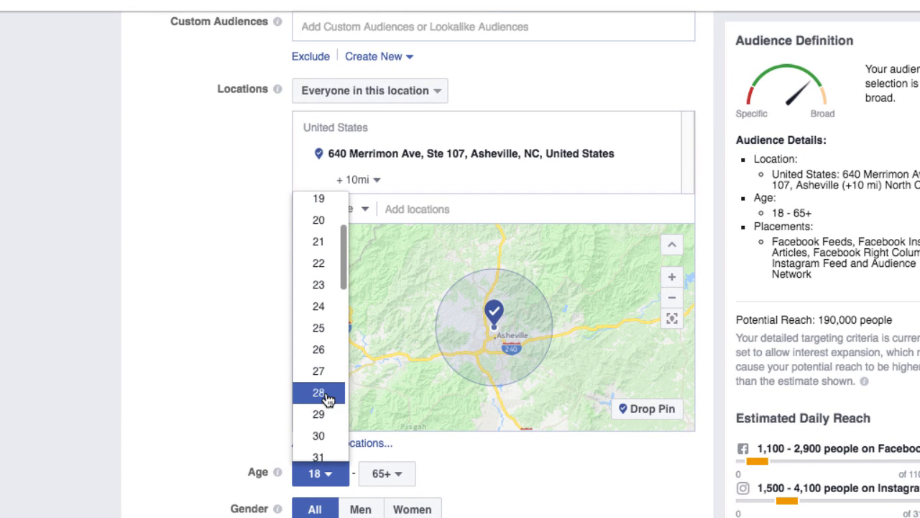
pyautogui.scroll(-1, 328, 400)
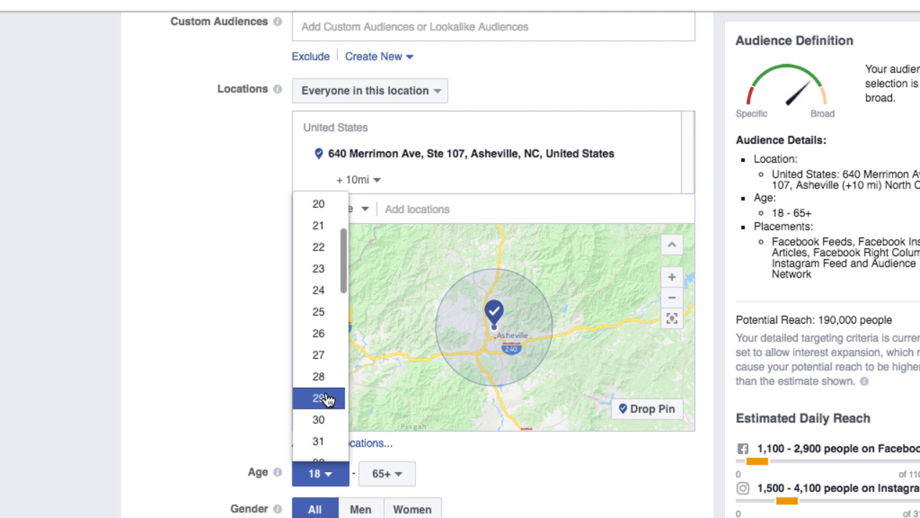
pyautogui.click(320, 422)
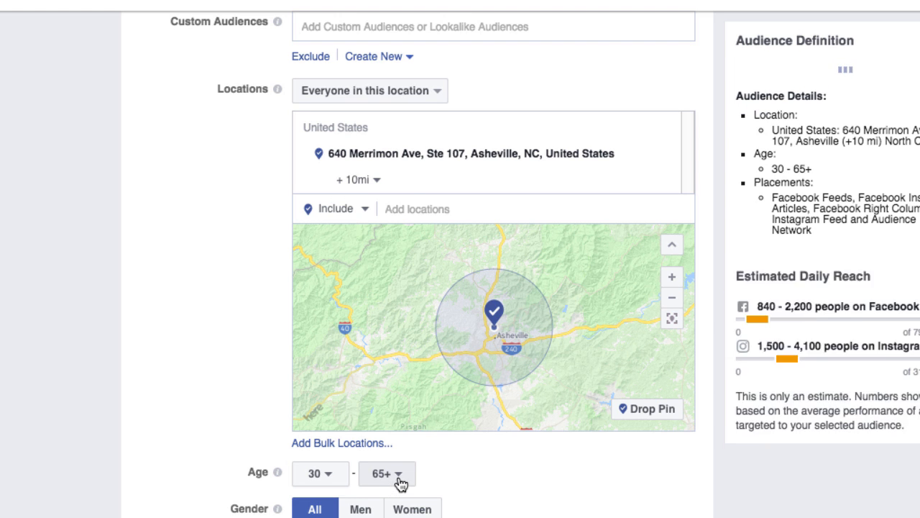
# Step: Set the audience's maximum age to 64
pyautogui.click(400, 481)
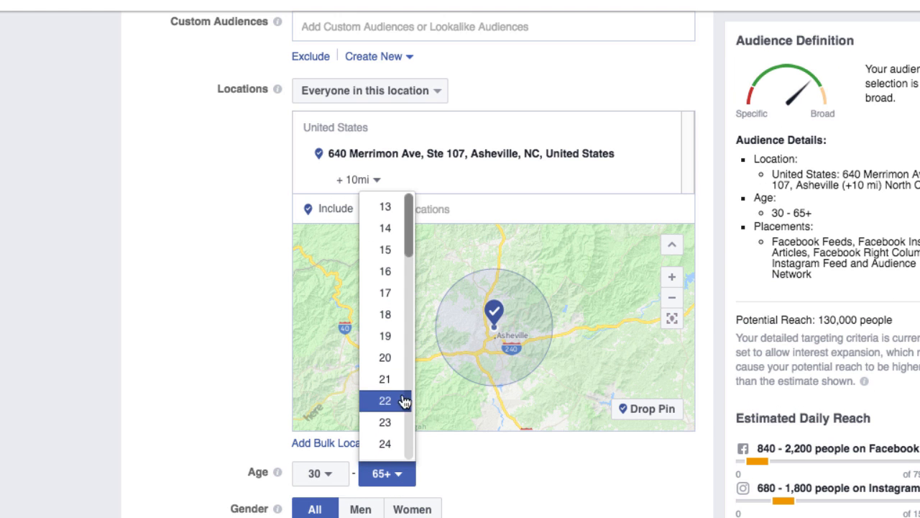
pyautogui.scroll(-6, 402, 402)
pyautogui.scroll(-8, 397, 410)
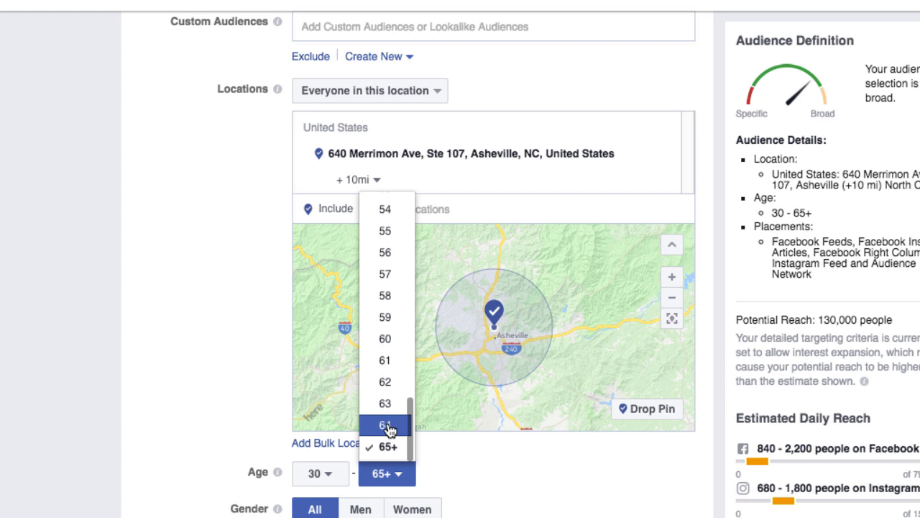
pyautogui.click(387, 425)
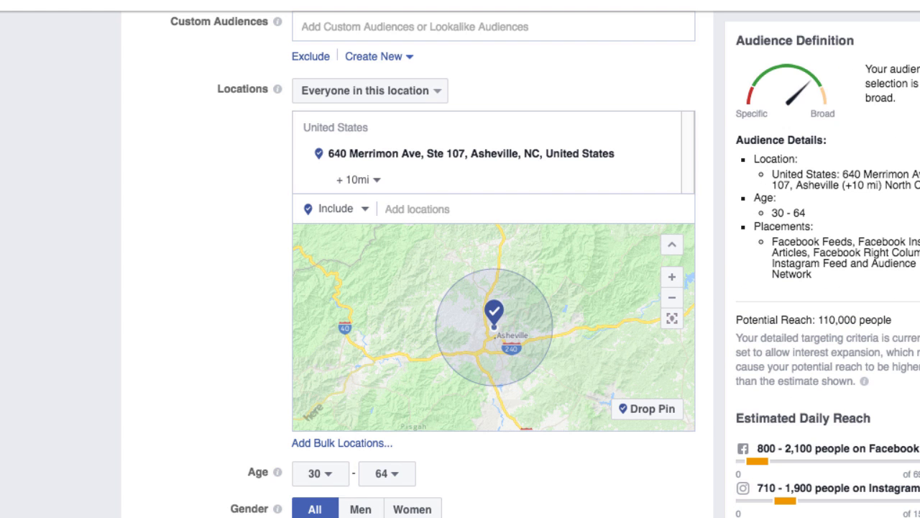
# Step: Restrict the audience's language to English (US)
pyautogui.scroll(-2, 171, 460)
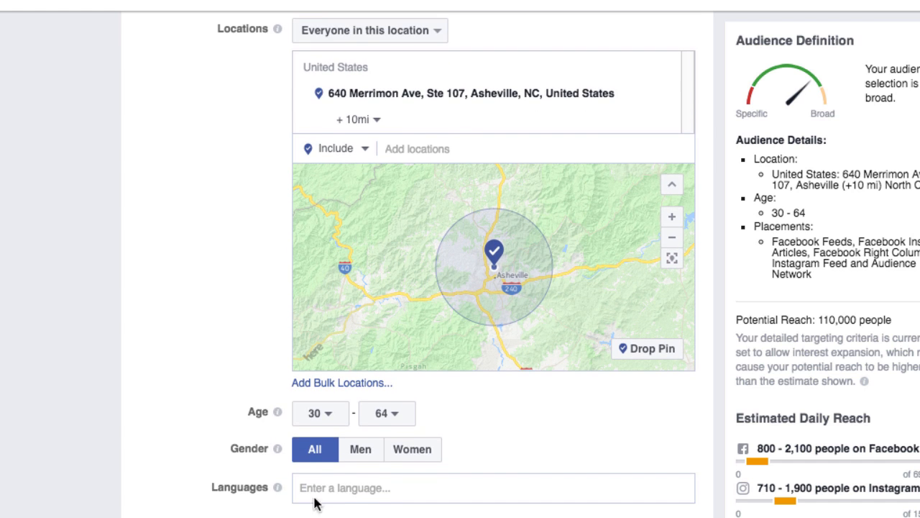
pyautogui.click(345, 492)
pyautogui.write('eng')
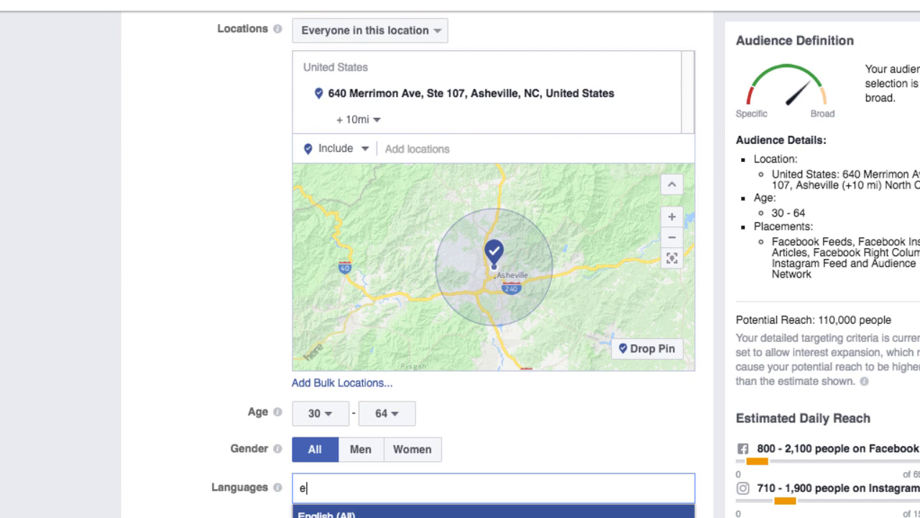
pyautogui.press('BackSpace')
pyautogui.write('glish')
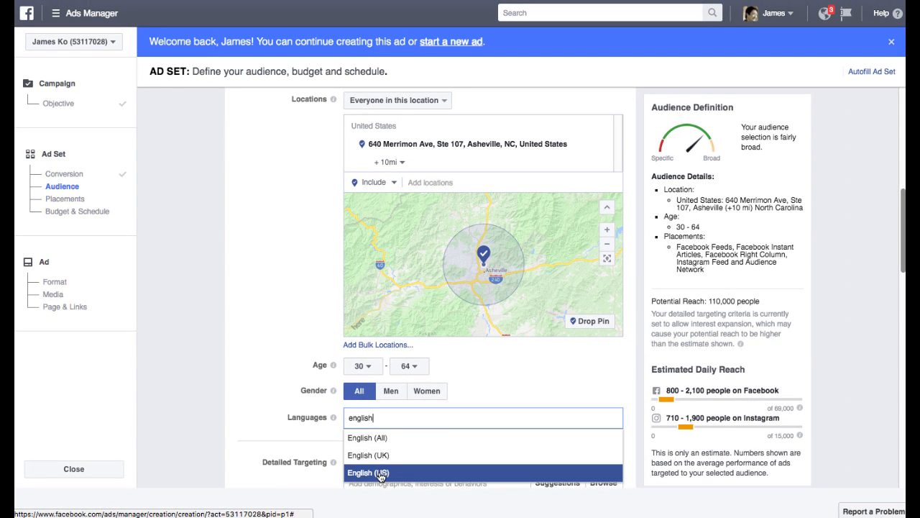
pyautogui.click(381, 475)
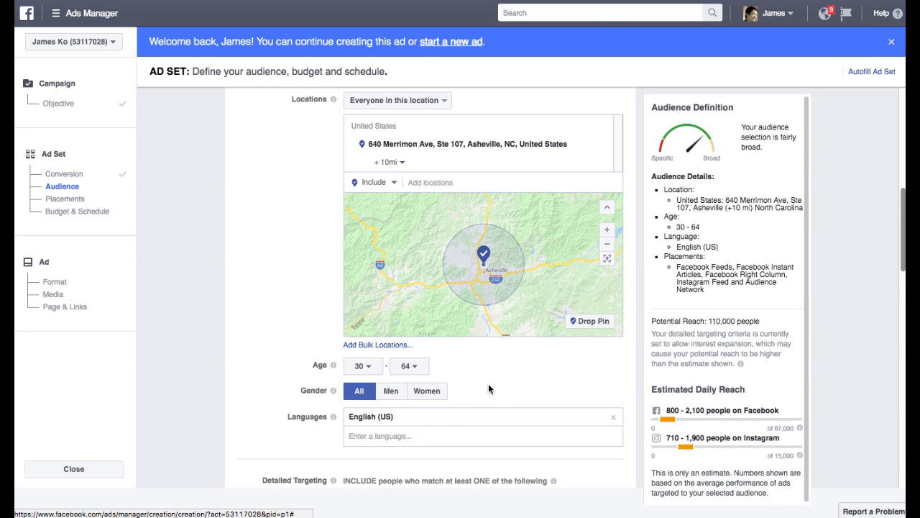
# Step: Search the included detailed targeting for "pain relief" and add the Pain relief purchase behavior
pyautogui.scroll(-3, 487, 384)
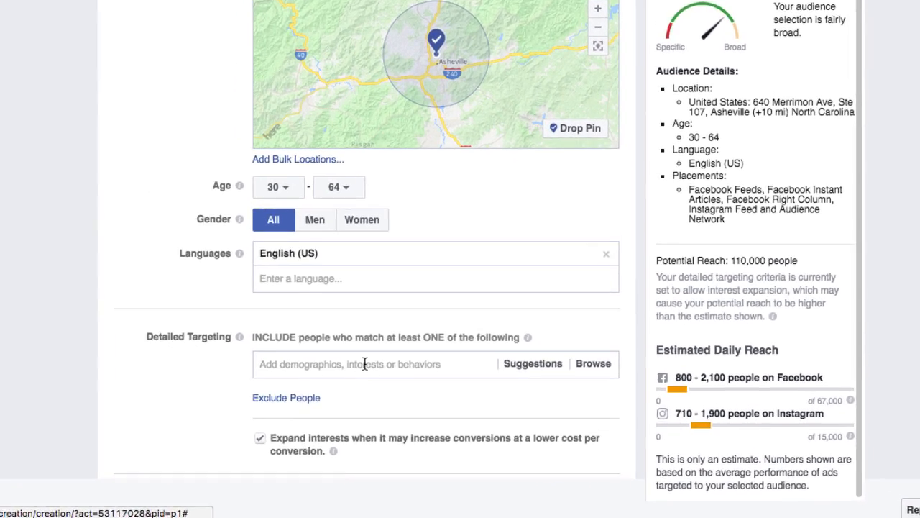
pyautogui.click(429, 399)
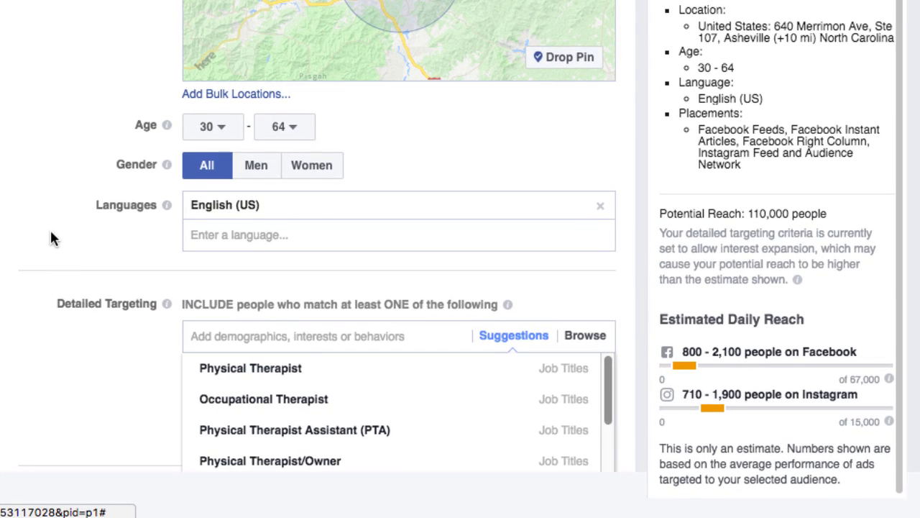
pyautogui.click(261, 333)
pyautogui.scroll(-5, 55, 236)
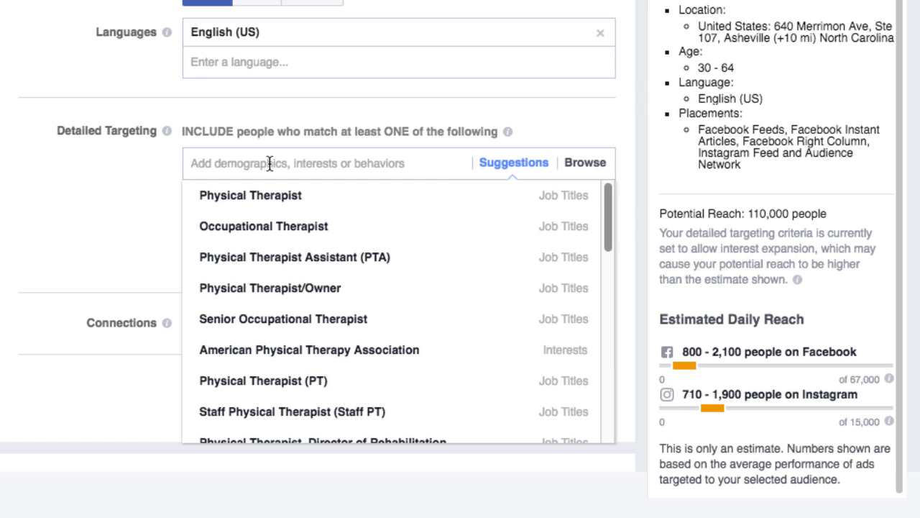
pyautogui.write('pain relief')
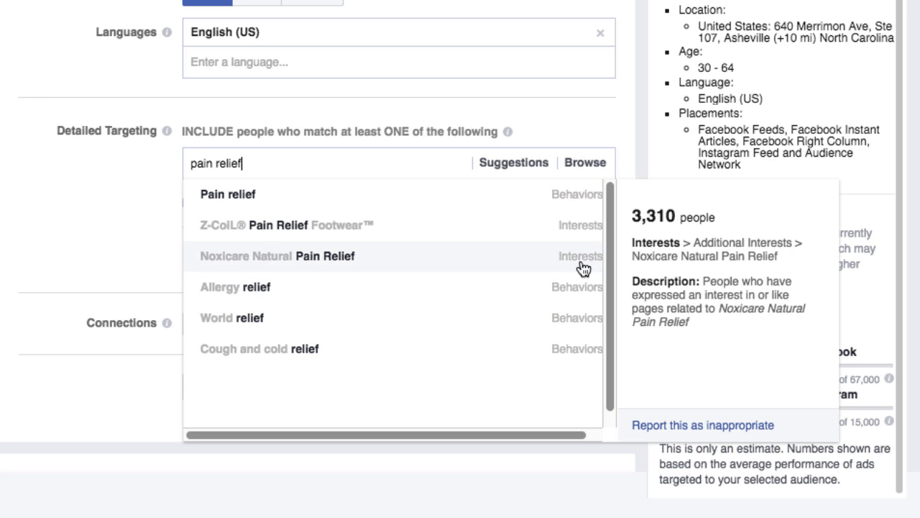
pyautogui.click(428, 195)
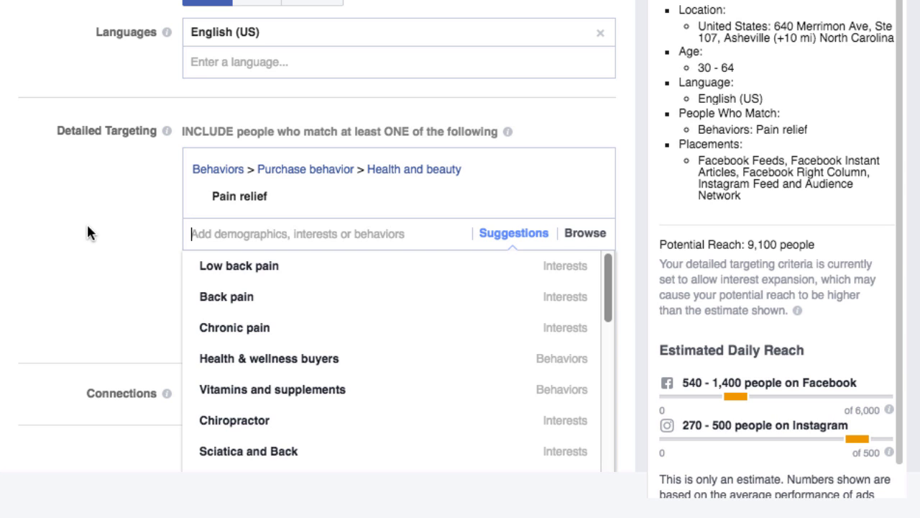
# Step: Search the included detailed targeting for "foot pain" and look through the options offered
pyautogui.write('foot pain')
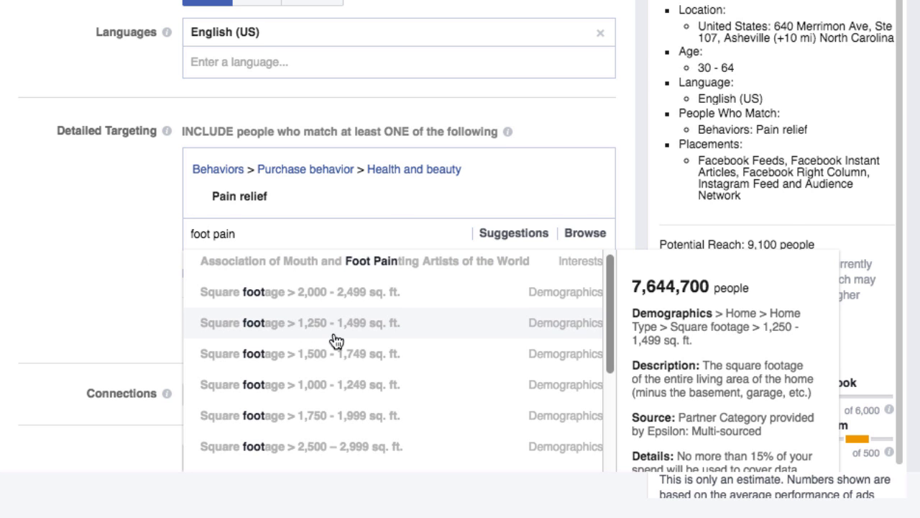
pyautogui.scroll(-5, 337, 341)
pyautogui.scroll(10, 328, 343)
pyautogui.scroll(-1, 314, 241)
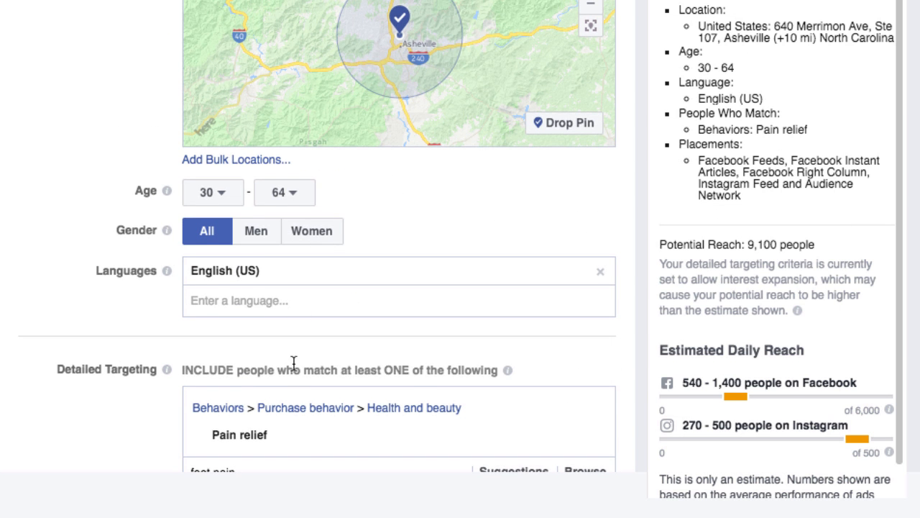
pyautogui.scroll(-5, 293, 361)
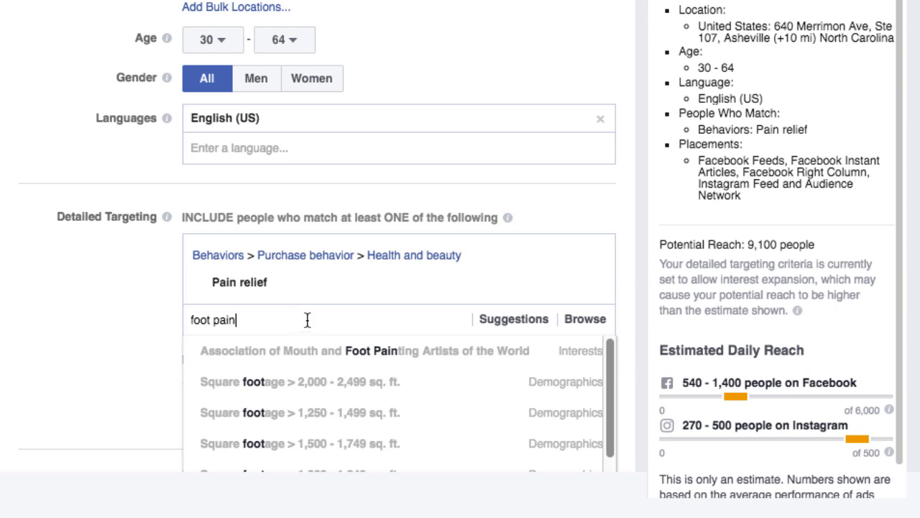
# Step: Replace the detailed targeting search with "running" and include the Running interest under Fitness and wellness
pyautogui.tripleClick(295, 316)
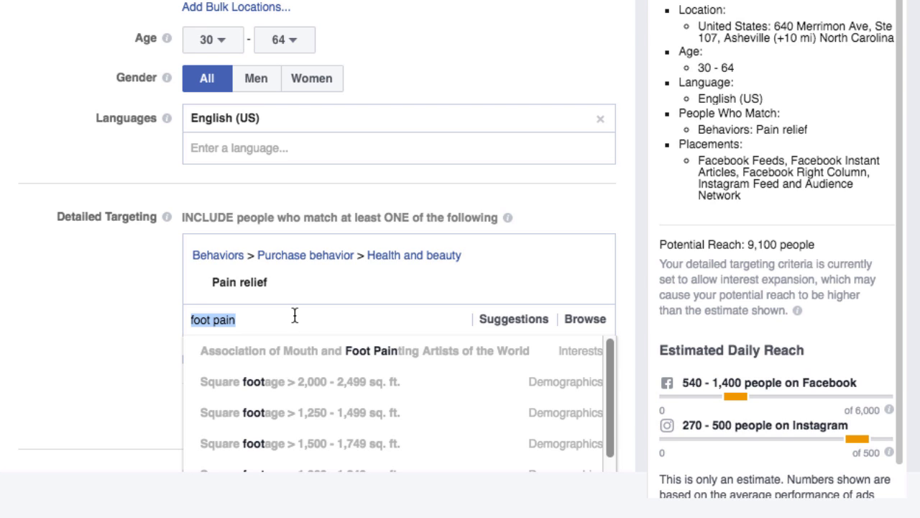
pyautogui.write('running')
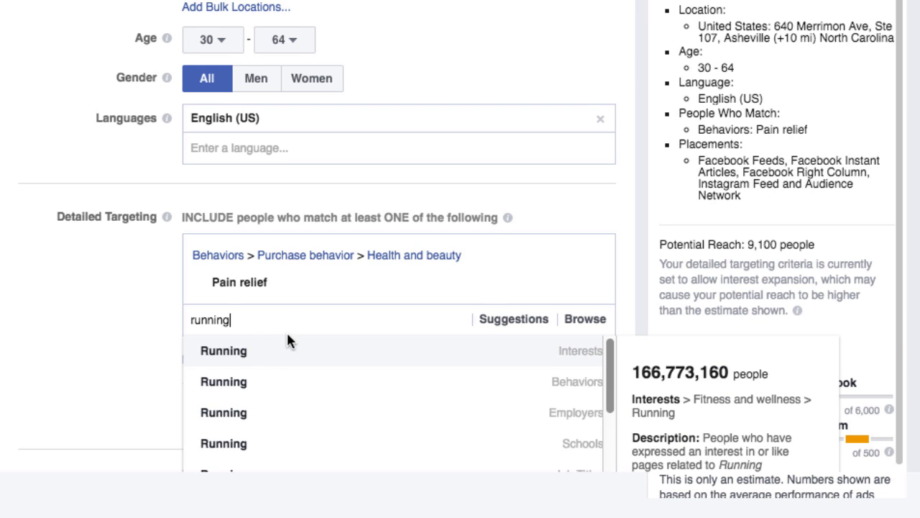
pyautogui.scroll(-2, 290, 339)
pyautogui.scroll(-3, 84, 315)
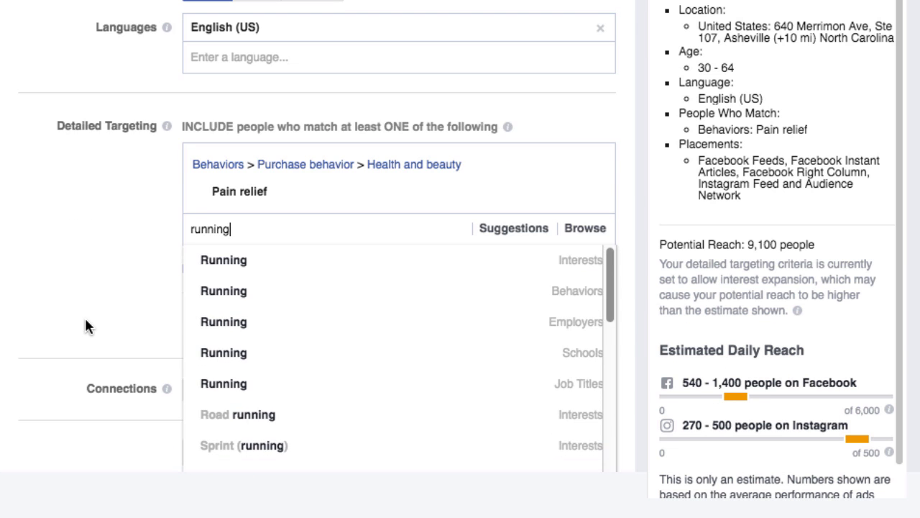
pyautogui.scroll(3, 255, 304)
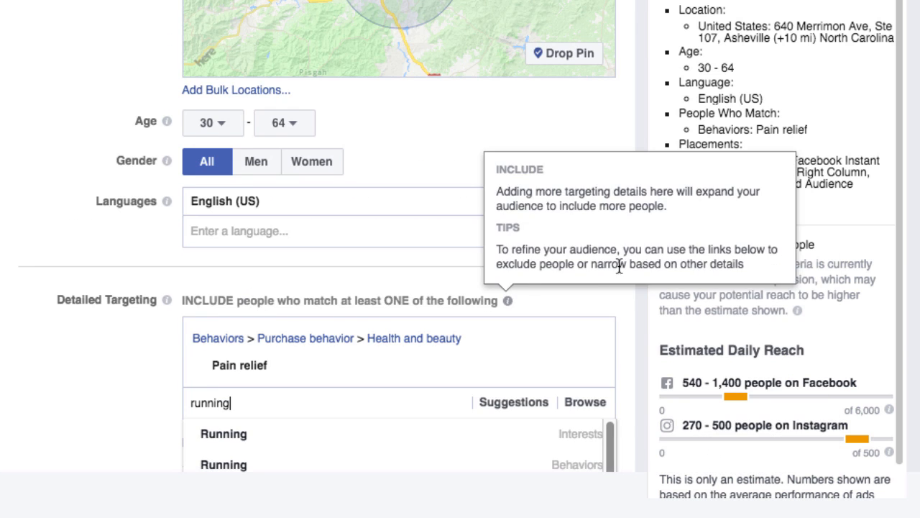
pyautogui.scroll(-3, 133, 367)
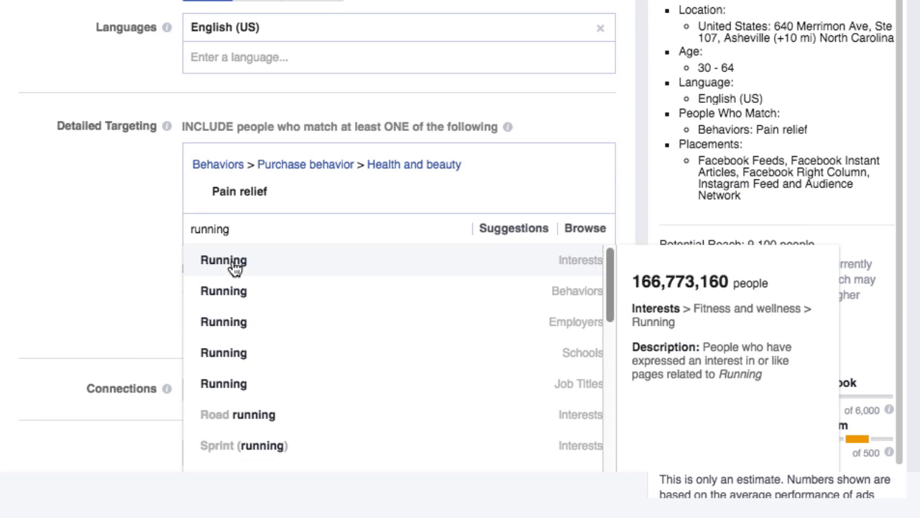
pyautogui.click(234, 264)
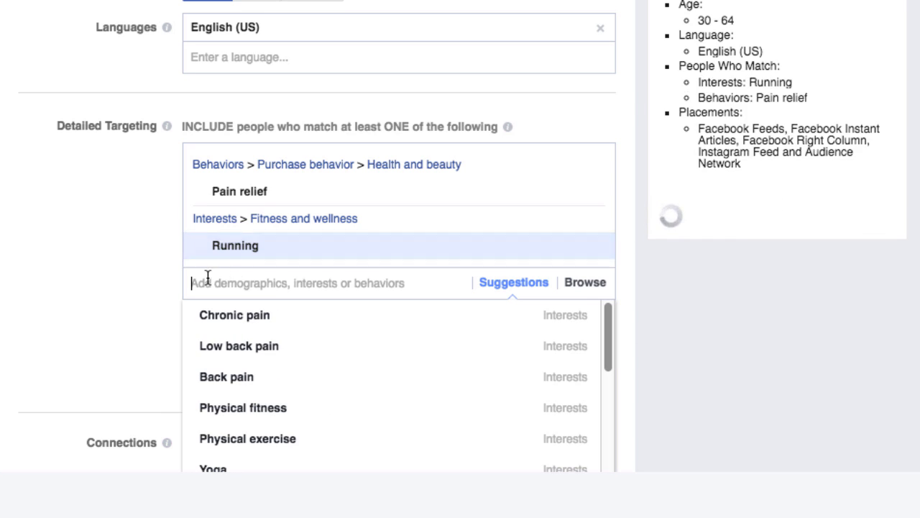
# Step: Search for "running" again and include the Running purchase behavior under Sports and outdoors
pyautogui.write('ru')
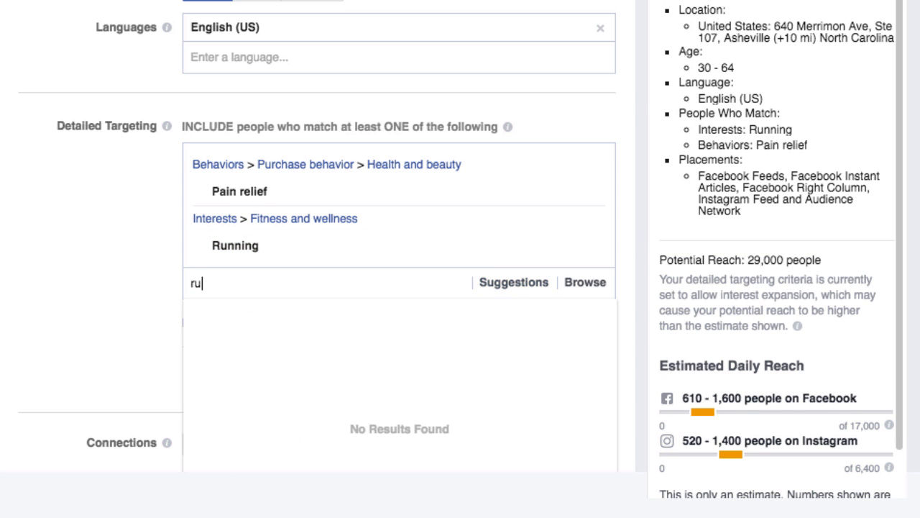
pyautogui.write('nning')
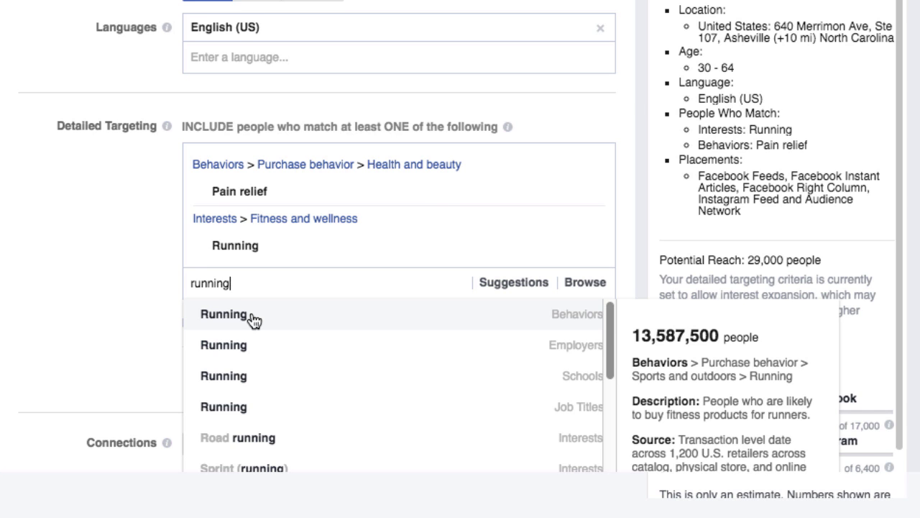
pyautogui.click(207, 316)
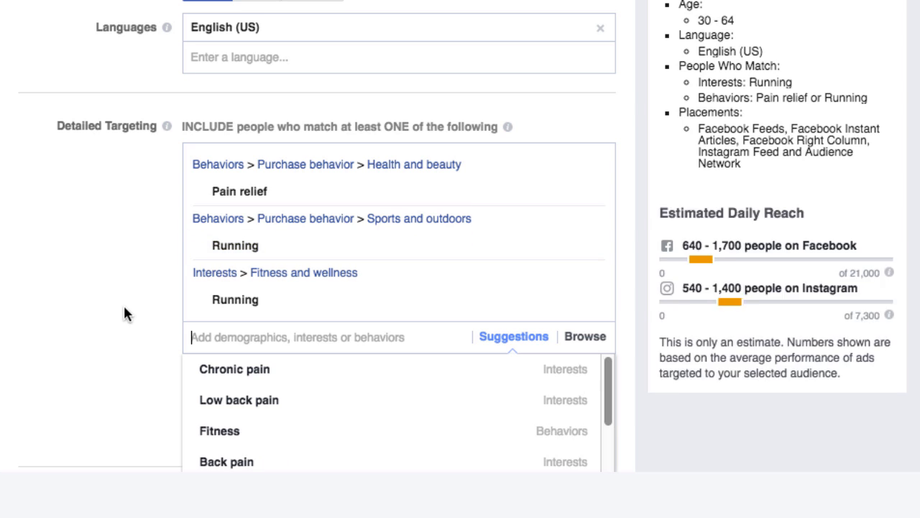
# Step: Include the suggested Chronic pain interest in the detailed targeting and close the suggestions
pyautogui.moveTo(246, 384)
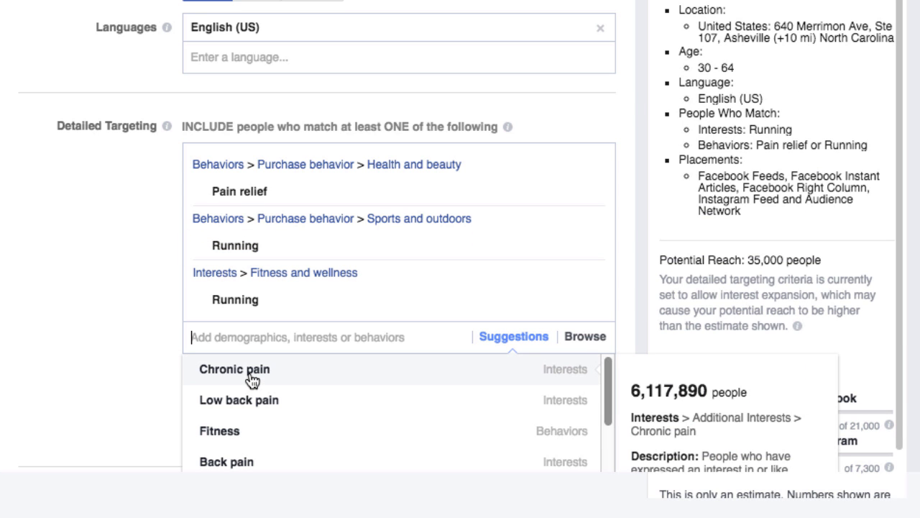
pyautogui.click(252, 380)
pyautogui.scroll(-2, 117, 333)
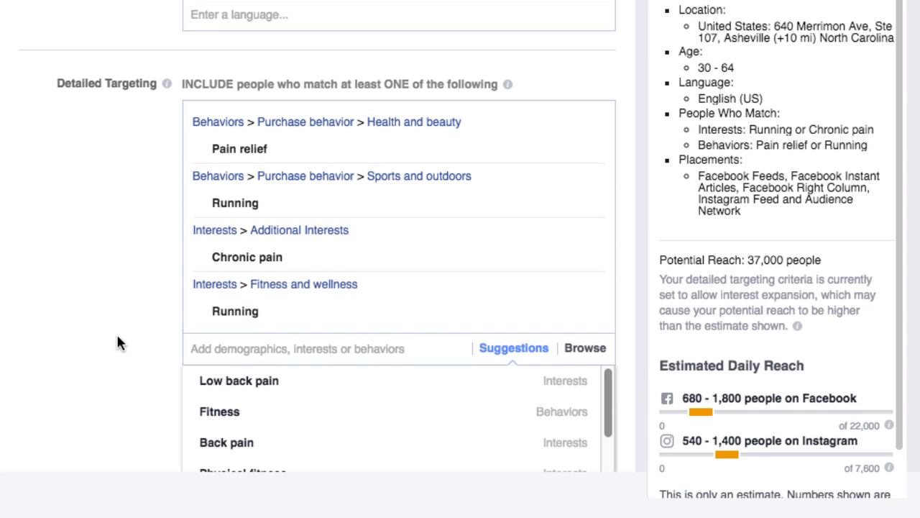
pyautogui.scroll(-1, 116, 336)
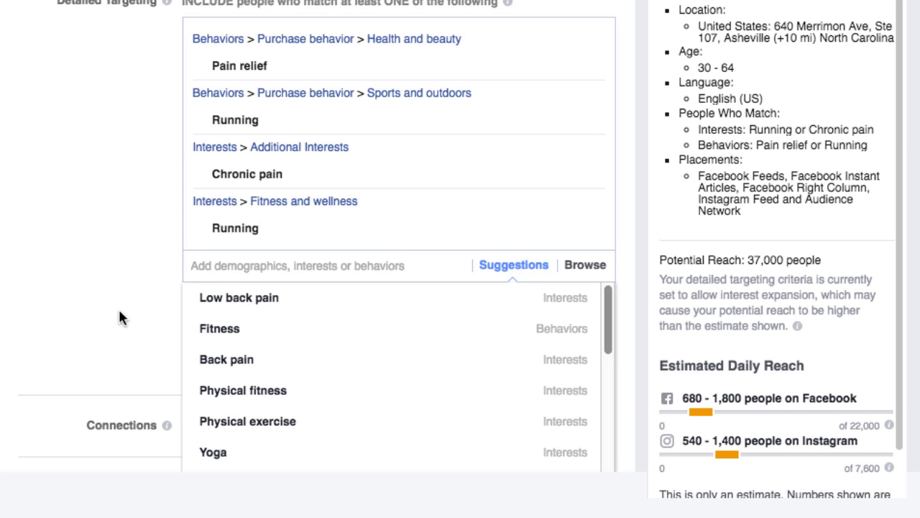
pyautogui.scroll(-3, 115, 302)
pyautogui.click(103, 170)
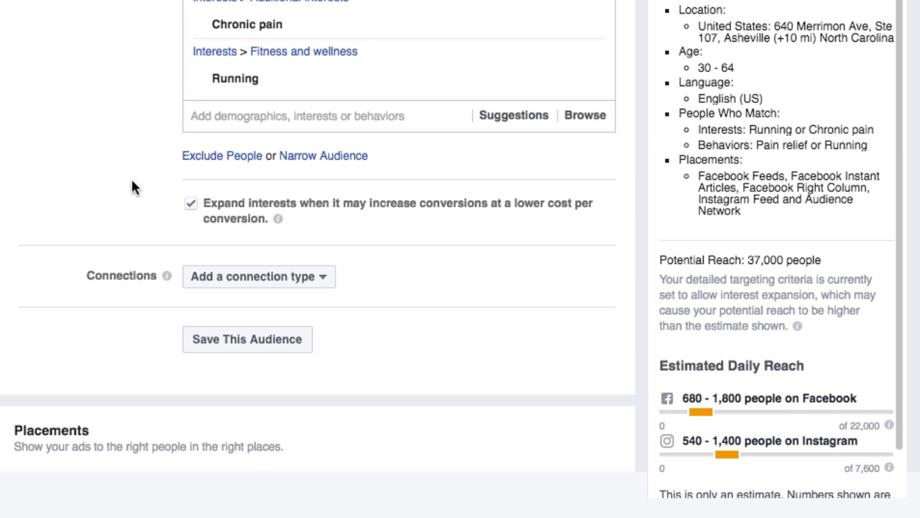
# Step: Add an exclusion to the detailed targeting for people with the "physical therapists" interest
pyautogui.click(212, 165)
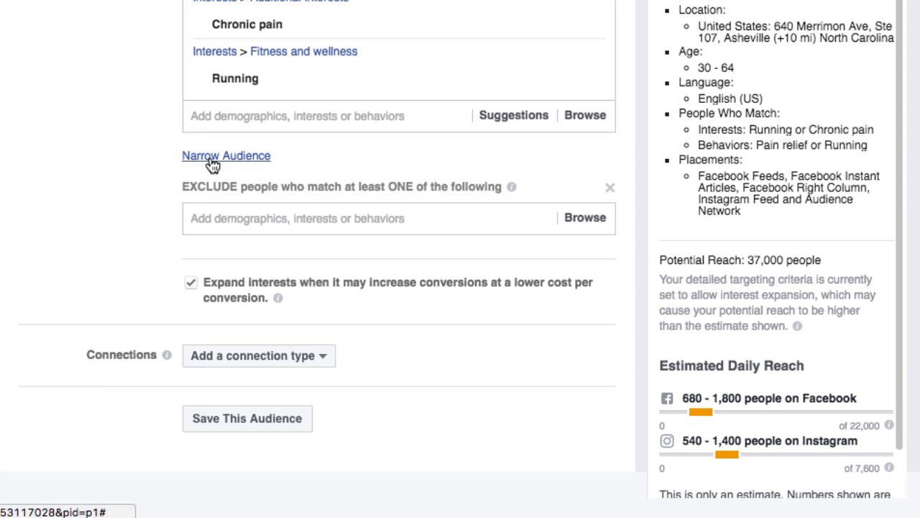
pyautogui.click(218, 218)
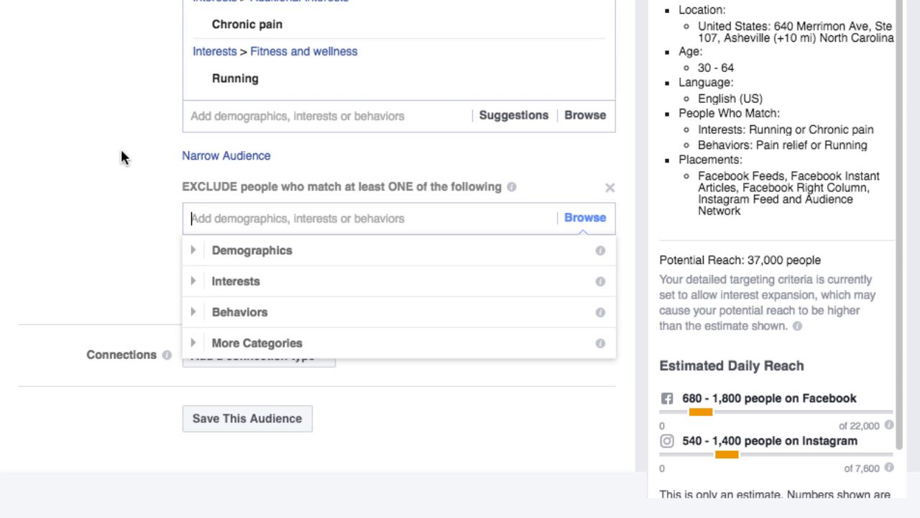
pyautogui.write('physical thera')
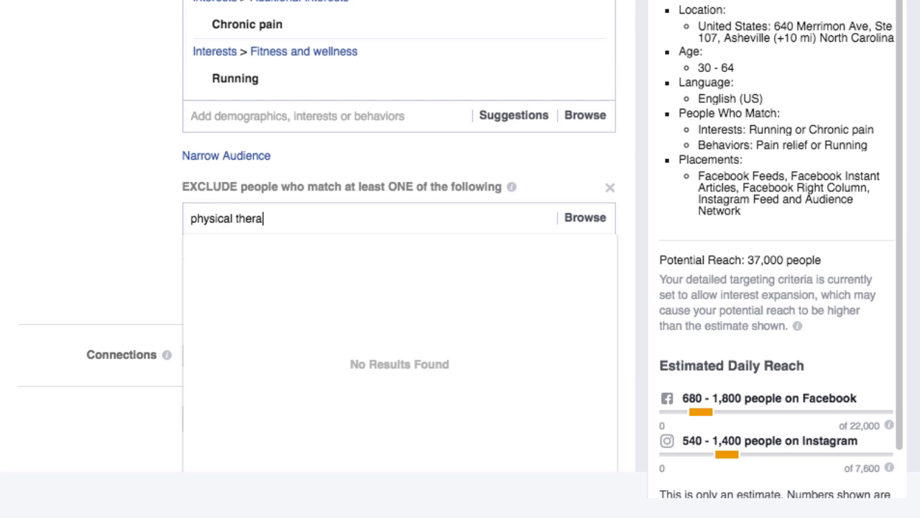
pyautogui.write('pists')
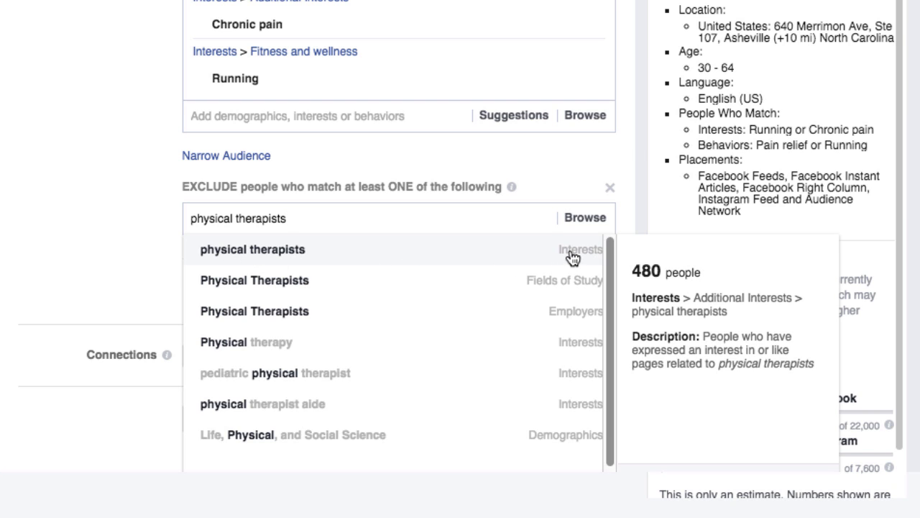
pyautogui.click(293, 256)
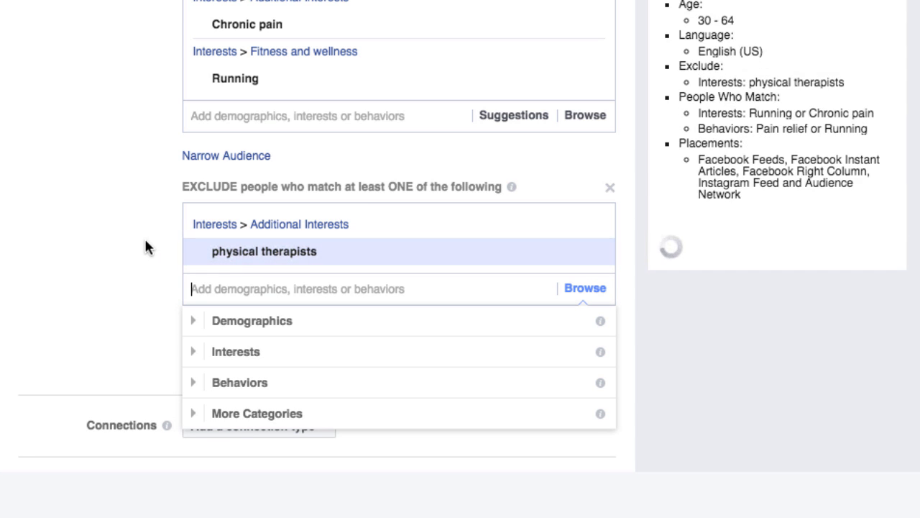
# Step: Search the exclusions for "physical therapists", exclude the Physical Therapists employer, and close the suggestions
pyautogui.write('physical there')
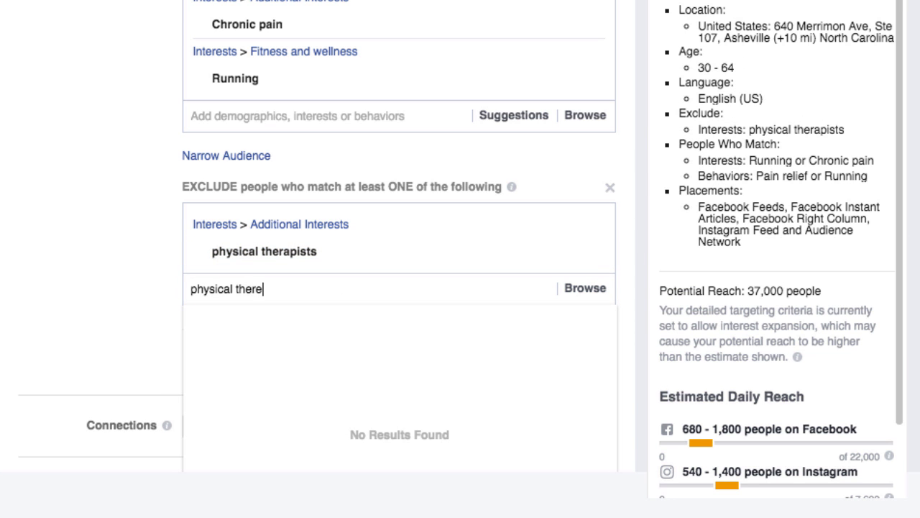
pyautogui.press('BackSpace')
pyautogui.write('ap')
pyautogui.press('BackSpace')
pyautogui.press('BackSpace')
pyautogui.write('apists')
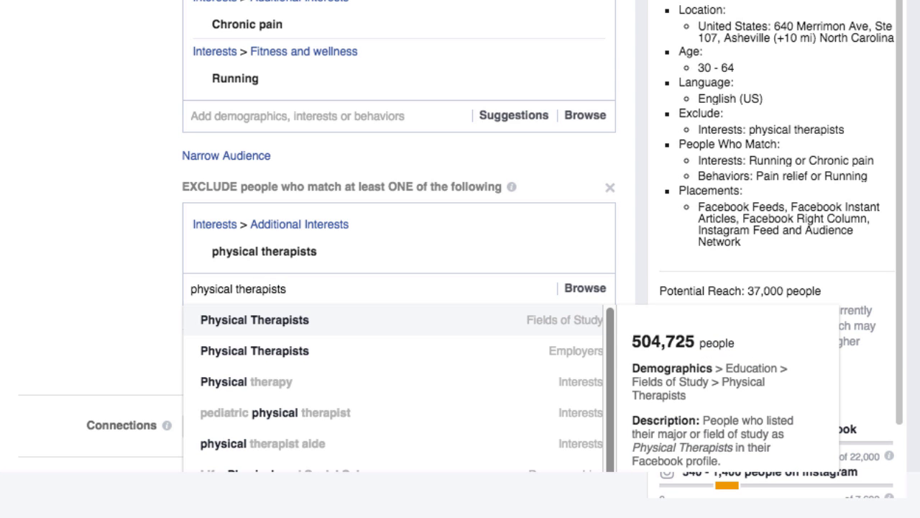
pyautogui.click(267, 357)
pyautogui.scroll(-1, 105, 291)
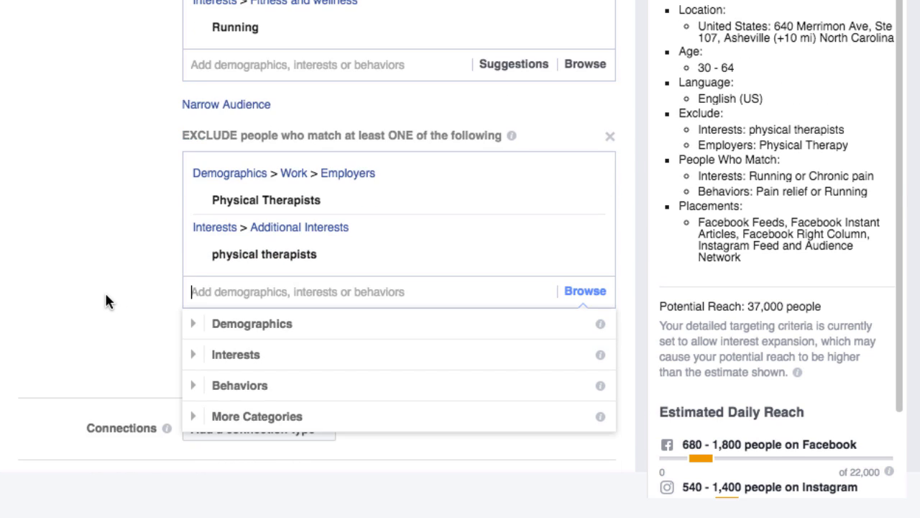
pyautogui.click(105, 295)
# Step: Save the audience under the name "plantar focused wo PTs"
pyautogui.scroll(-3, 107, 297)
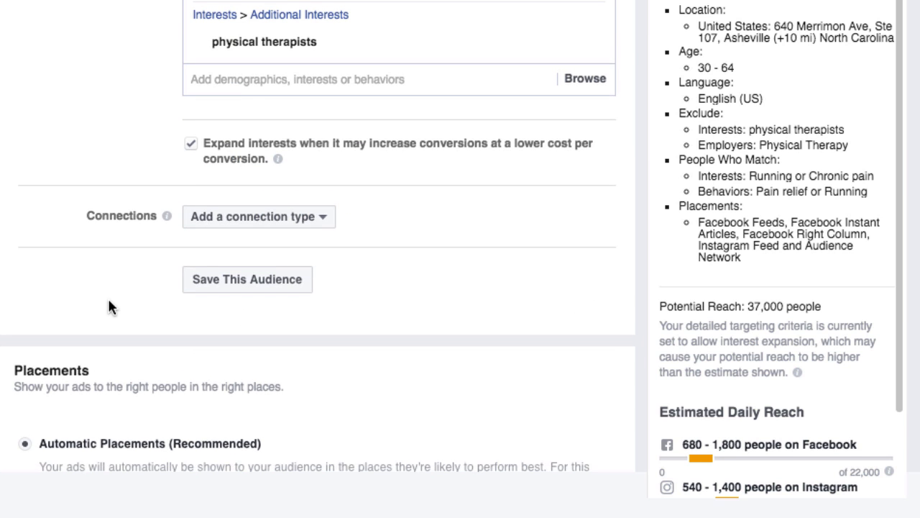
pyautogui.click(245, 284)
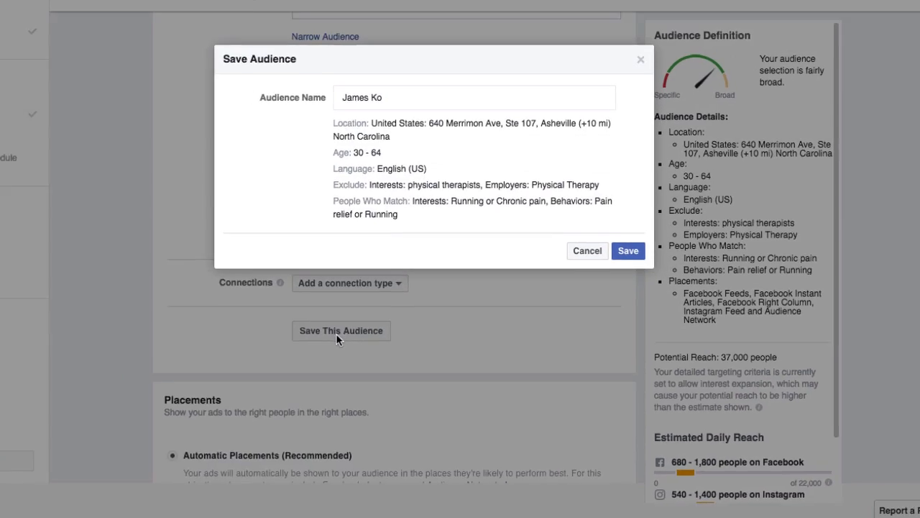
pyautogui.tripleClick(397, 99)
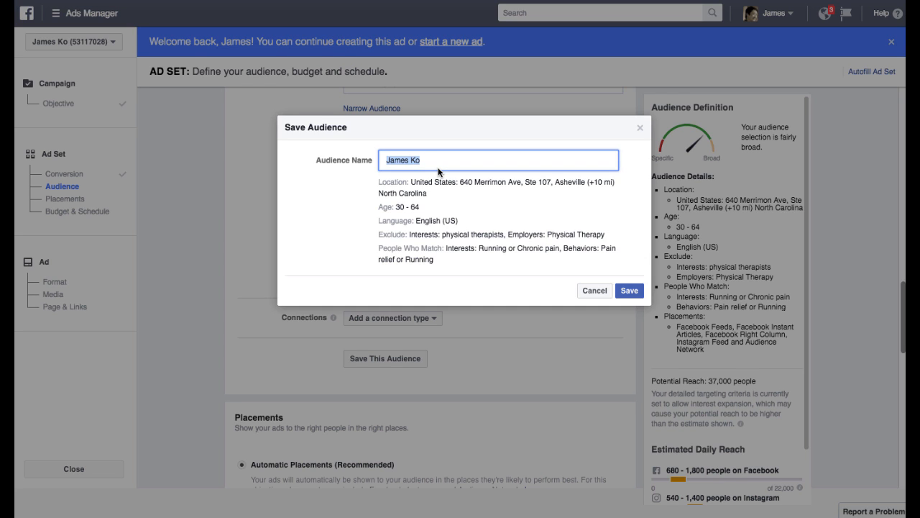
pyautogui.write('plantar focused wo PTs')
pyautogui.press('Tab')
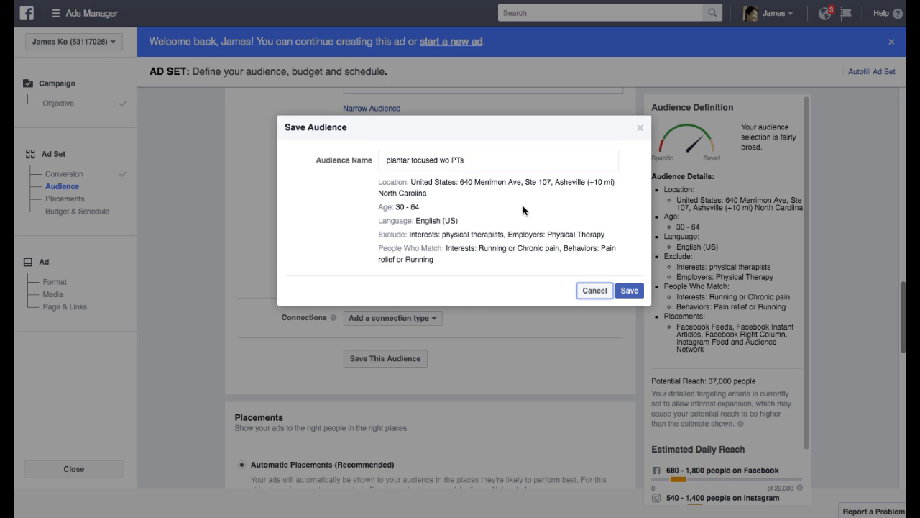
pyautogui.click(629, 296)
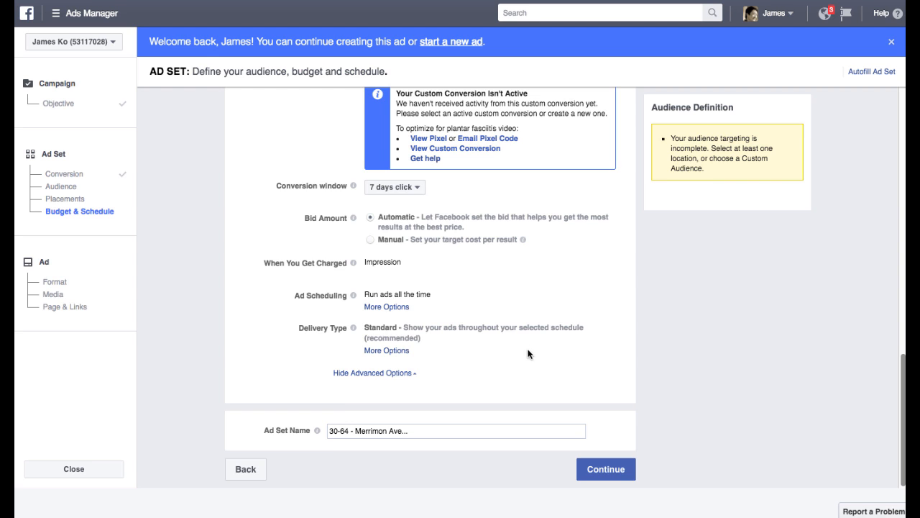
# Step: Review the ad set's budget and delivery settings, the saved audience summary, and the placement options
pyautogui.scroll(3, 549, 372)
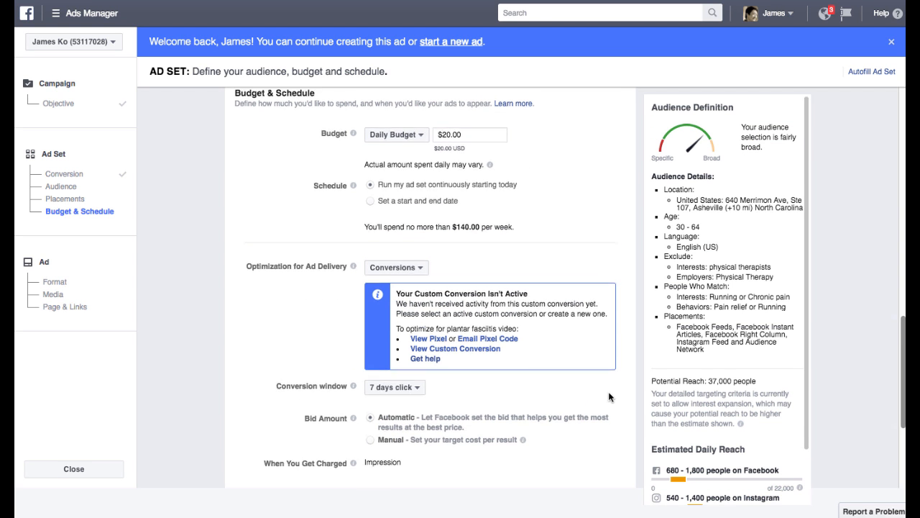
pyautogui.scroll(-3, 608, 391)
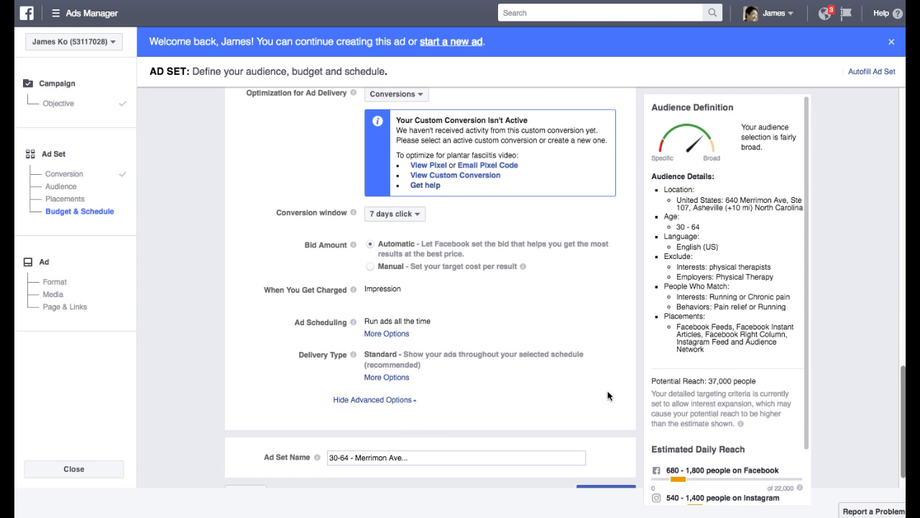
pyautogui.scroll(-1, 608, 396)
pyautogui.scroll(4, 469, 402)
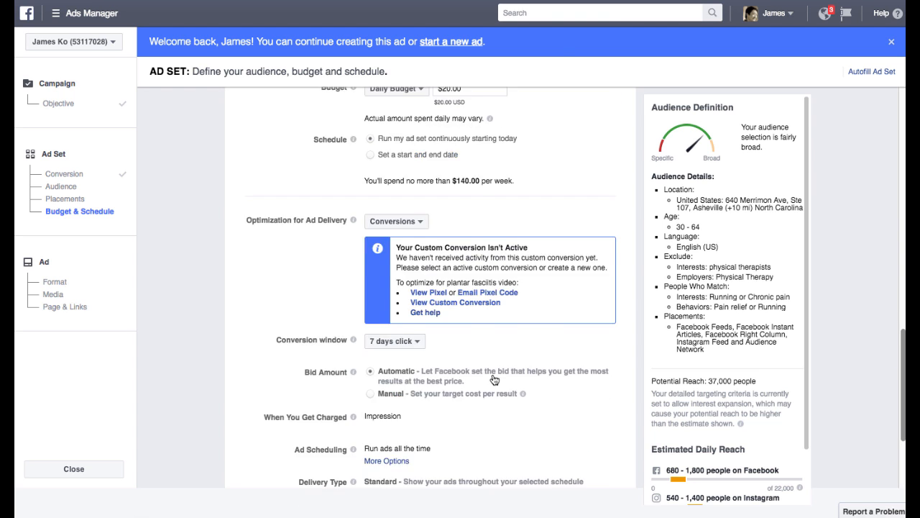
pyautogui.scroll(6, 547, 295)
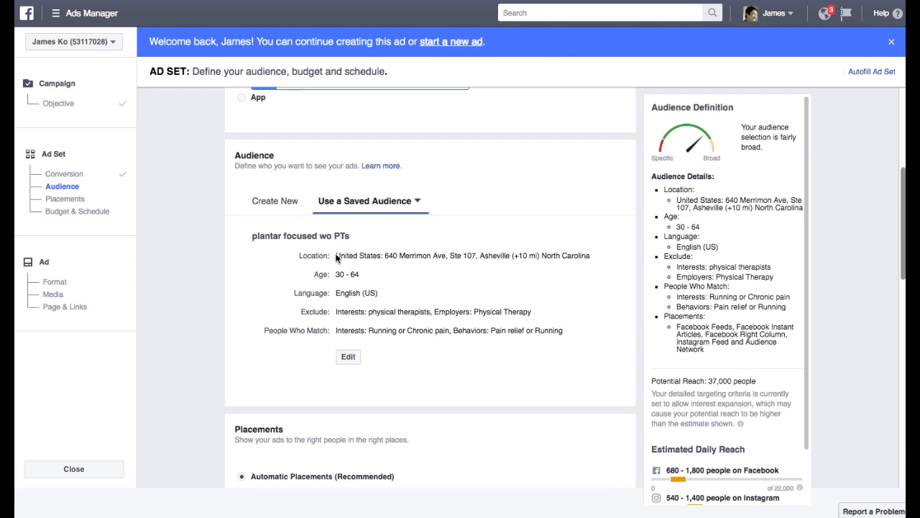
pyautogui.scroll(-1, 470, 365)
pyautogui.scroll(-2, 471, 365)
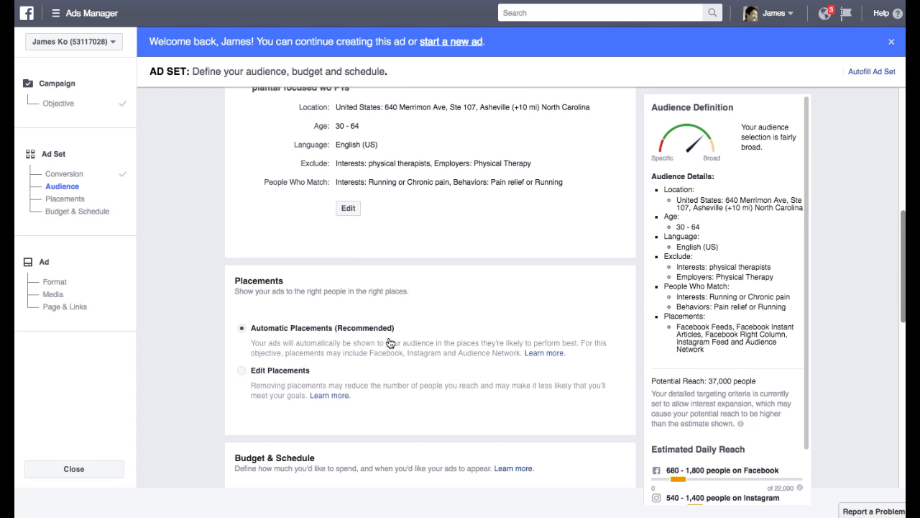
# Step: Set the ad set's daily budget to $10.00
pyautogui.scroll(-1, 424, 356)
pyautogui.scroll(-2, 437, 360)
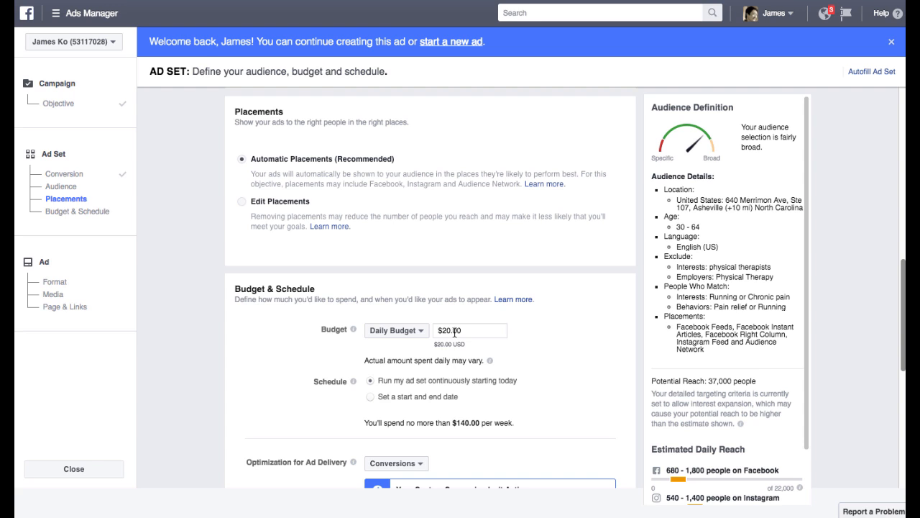
pyautogui.click(447, 331)
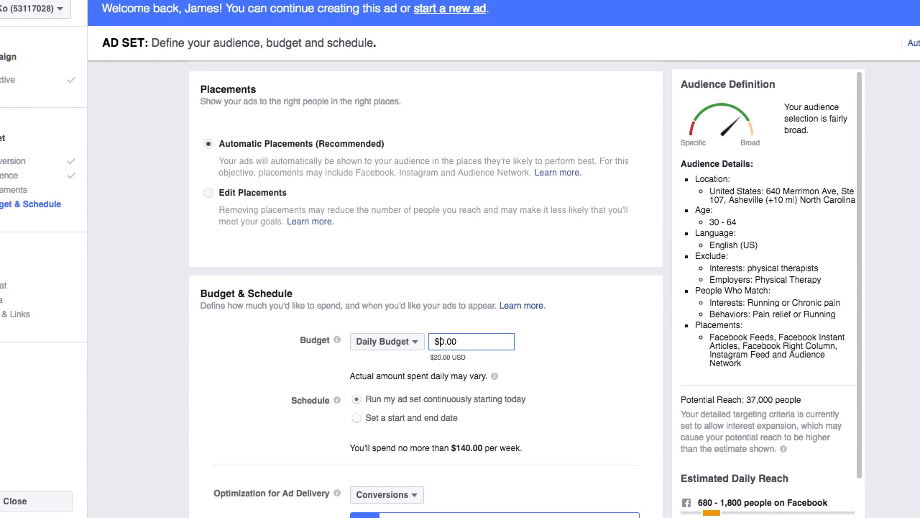
pyautogui.press('BackSpace')
pyautogui.write('1')
pyautogui.press('Tab')
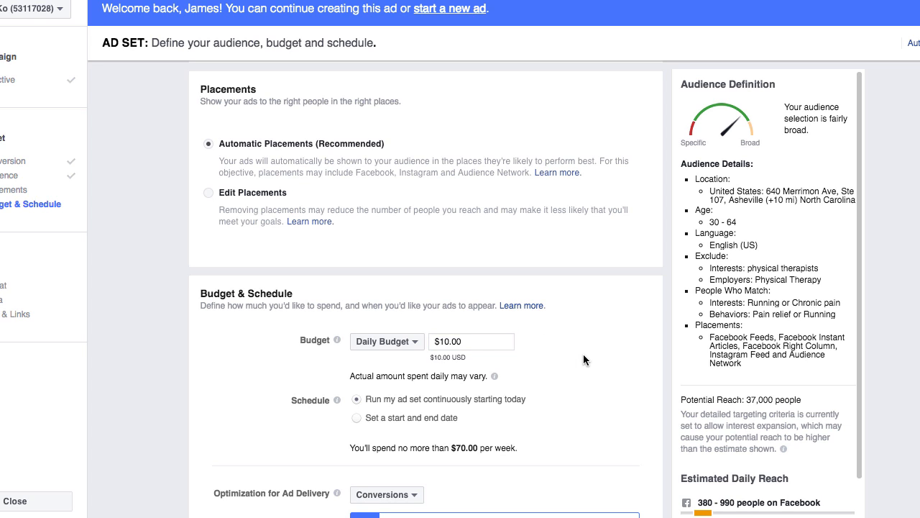
# Step: Review the schedule, optimization and delivery settings, keep the existing ad set name, and continue to the ad setup
pyautogui.scroll(-1, 586, 353)
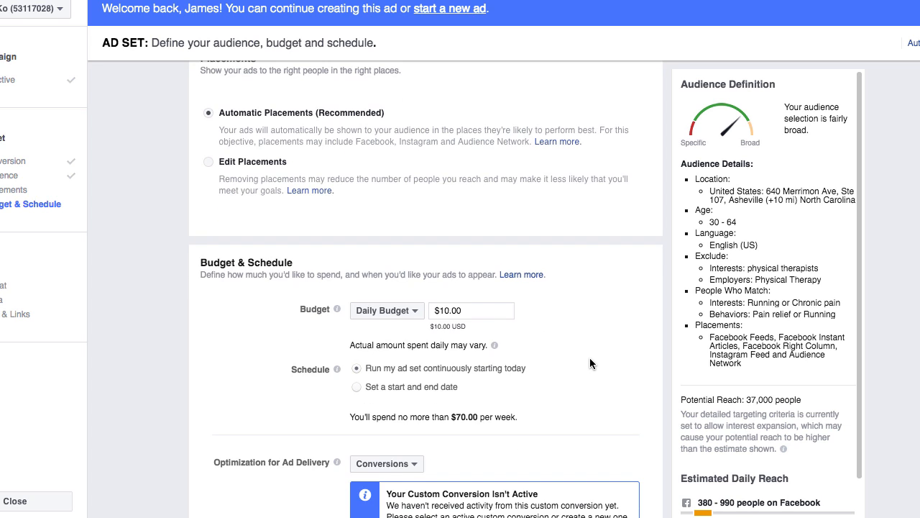
pyautogui.scroll(-5, 590, 357)
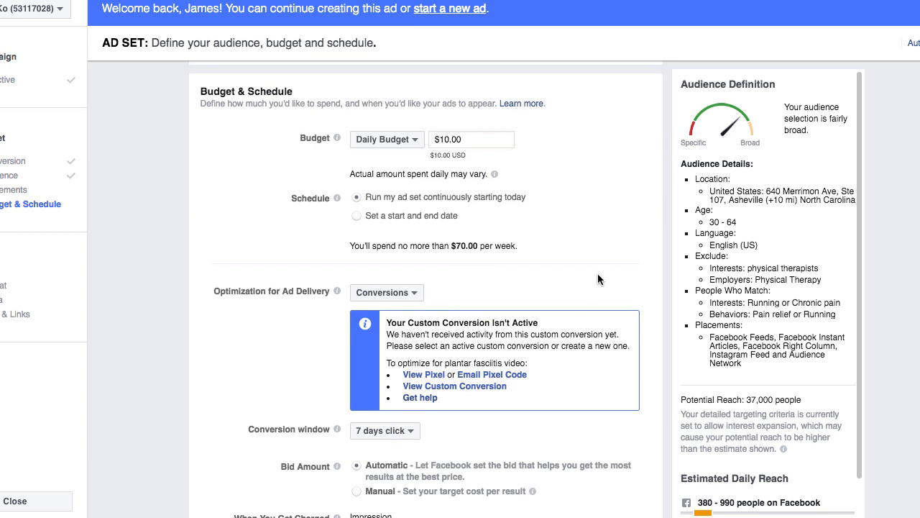
pyautogui.scroll(-2, 596, 273)
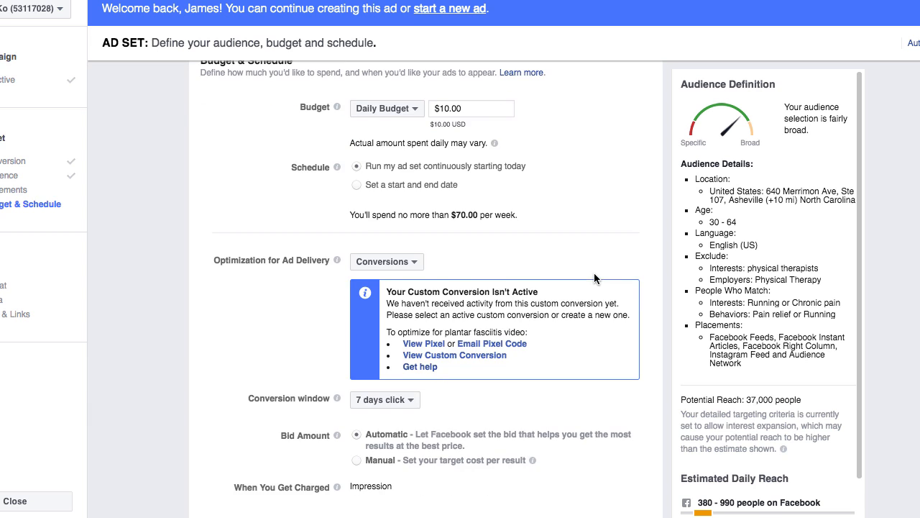
pyautogui.scroll(-6, 592, 284)
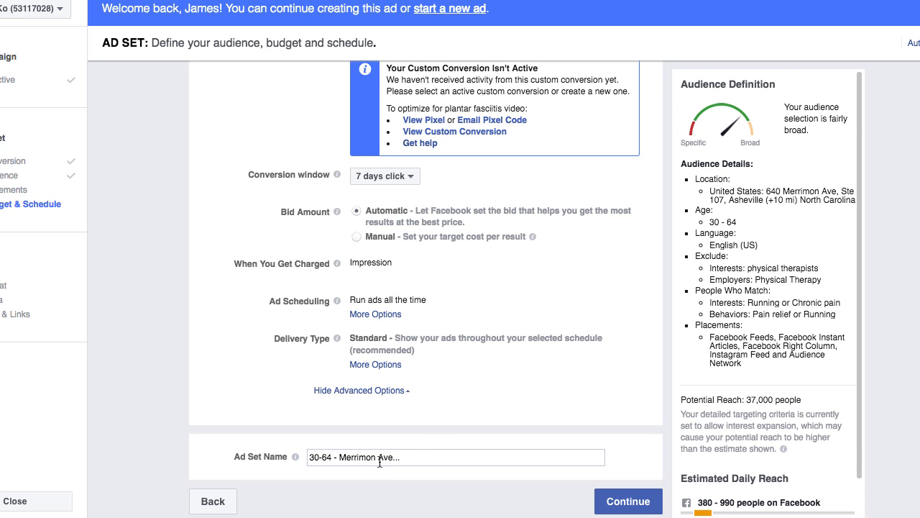
pyautogui.moveTo(406, 457); pyautogui.dragTo(307, 457)
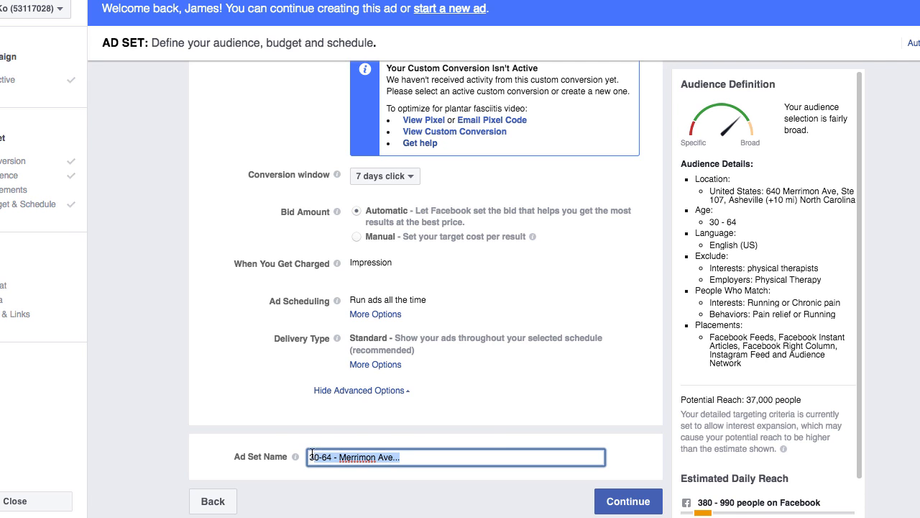
pyautogui.click(217, 383)
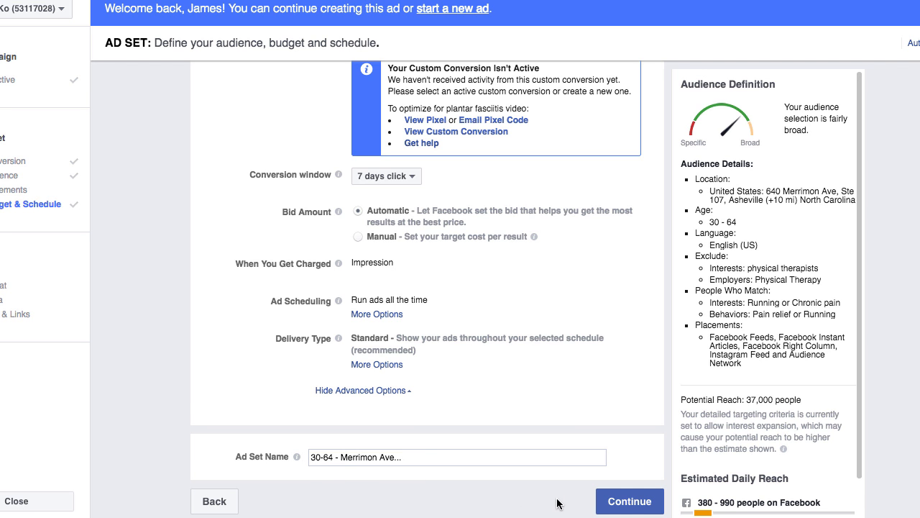
pyautogui.click(626, 507)
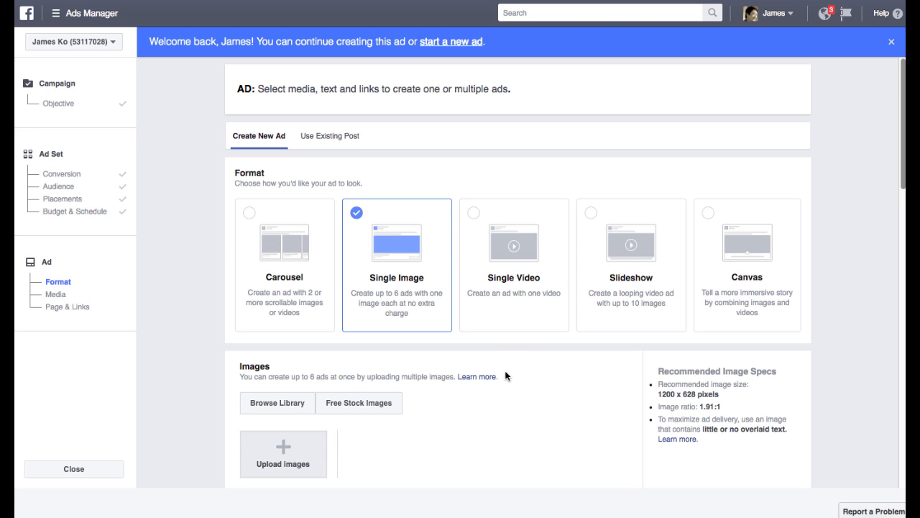
# Step: Use Single Image as the ad format
pyautogui.scroll(-1, 506, 374)
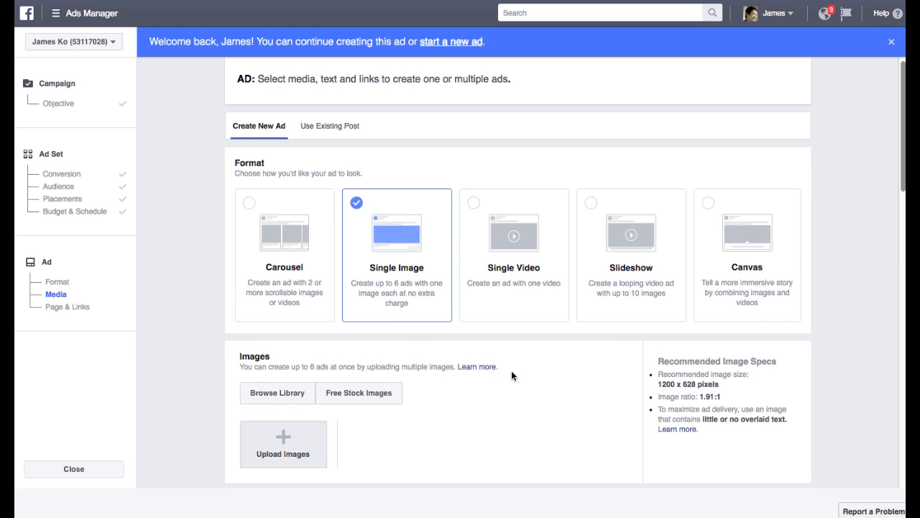
pyautogui.scroll(-1, 511, 371)
pyautogui.click(395, 231)
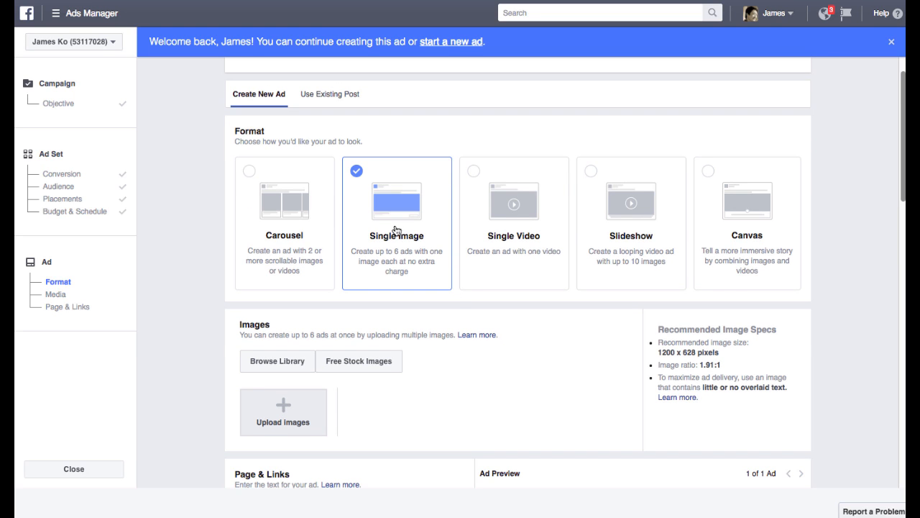
pyautogui.scroll(-1, 462, 362)
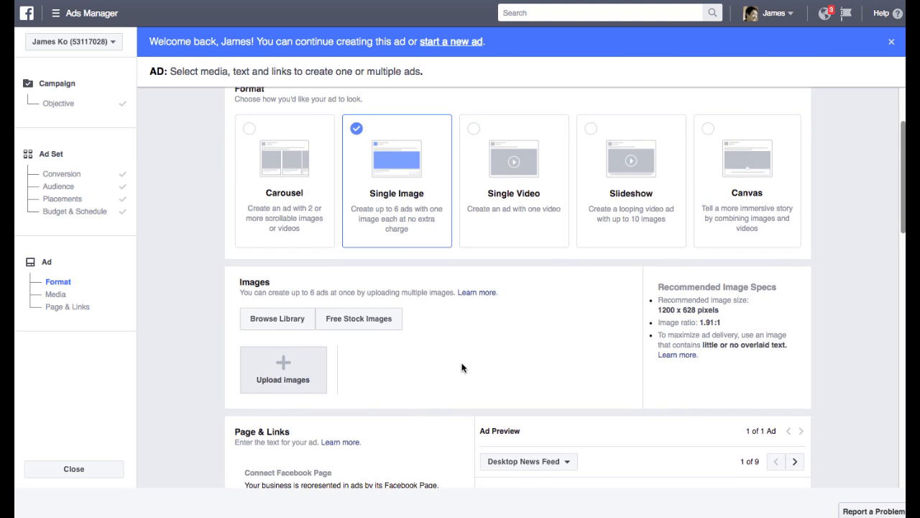
pyautogui.scroll(-2, 459, 362)
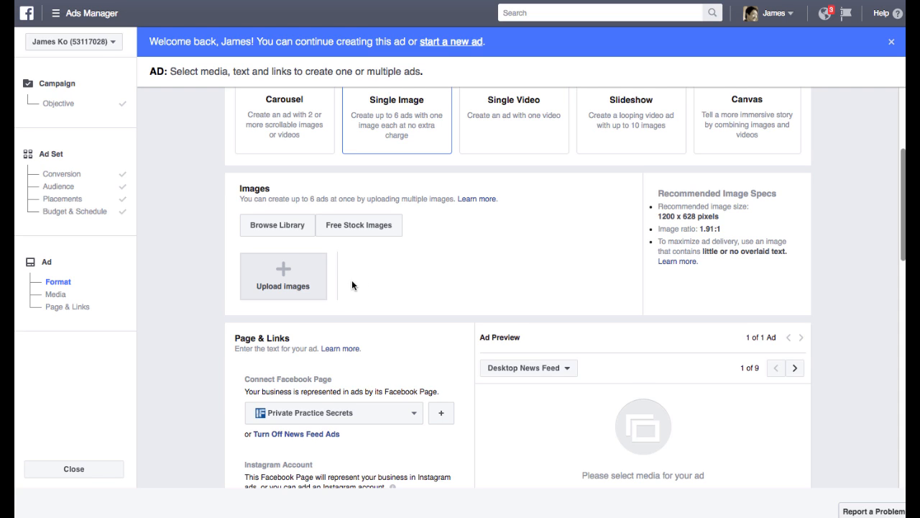
# Step: Upload the "Stretch for Shoulder Relief" image from within the 0. TherapyFunnels folder as the ad image
pyautogui.click(390, 282)
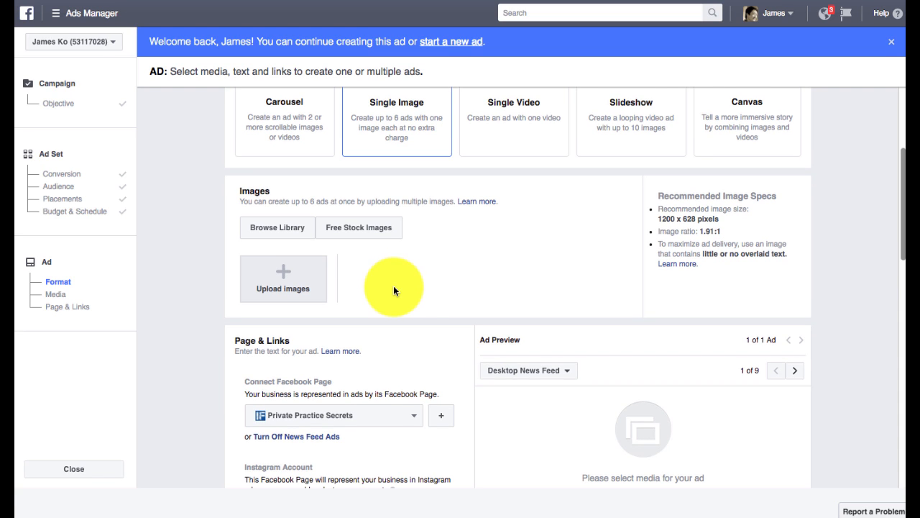
pyautogui.scroll(1, 397, 295)
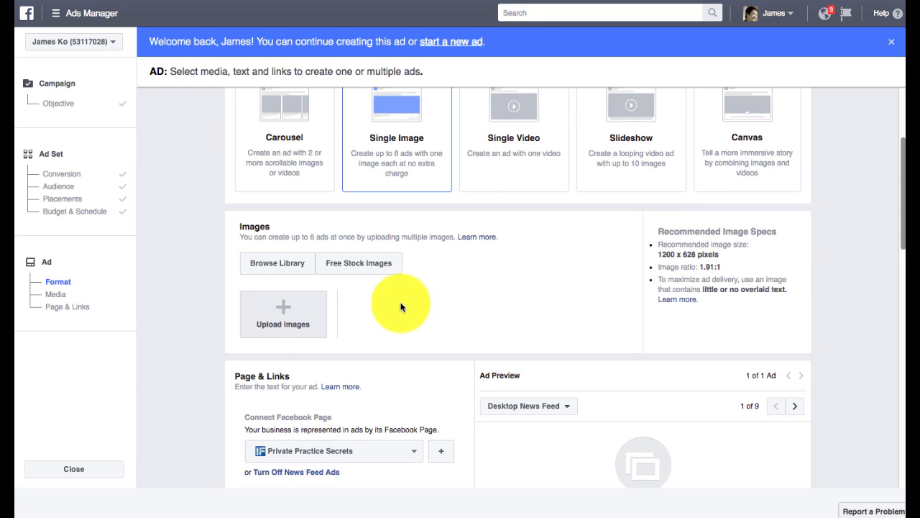
pyautogui.click(290, 321)
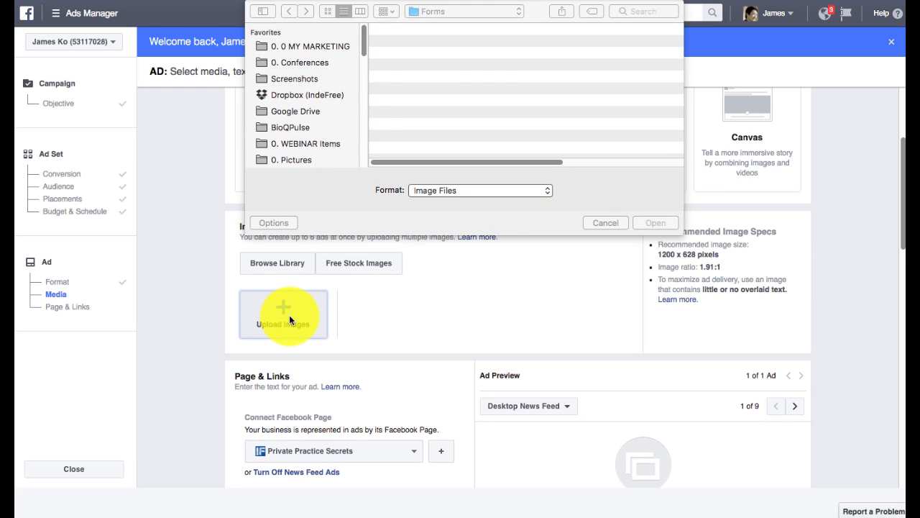
pyautogui.scroll(-5, 343, 113)
pyautogui.click(299, 148)
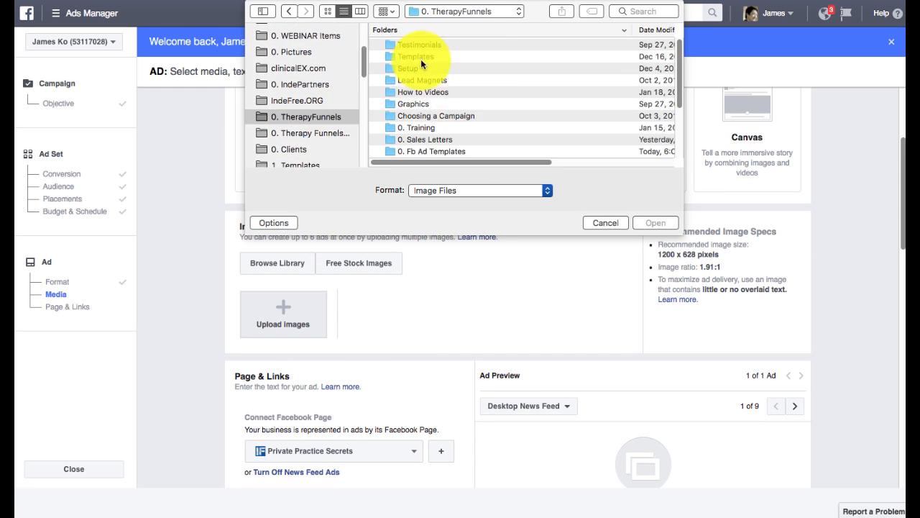
pyautogui.doubleClick(420, 57)
pyautogui.doubleClick(424, 108)
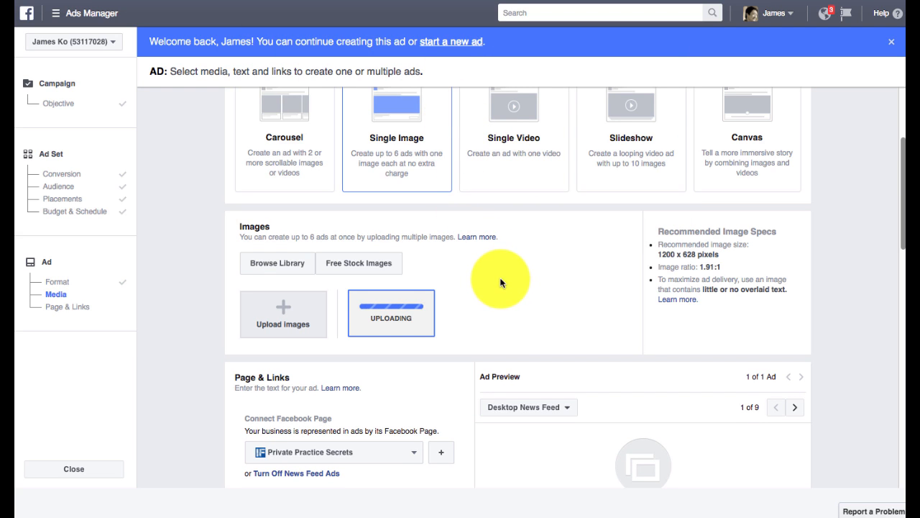
# Step: Check the recommended image size and examine the page settings and ad preview
pyautogui.moveTo(658, 254); pyautogui.dragTo(696, 255)
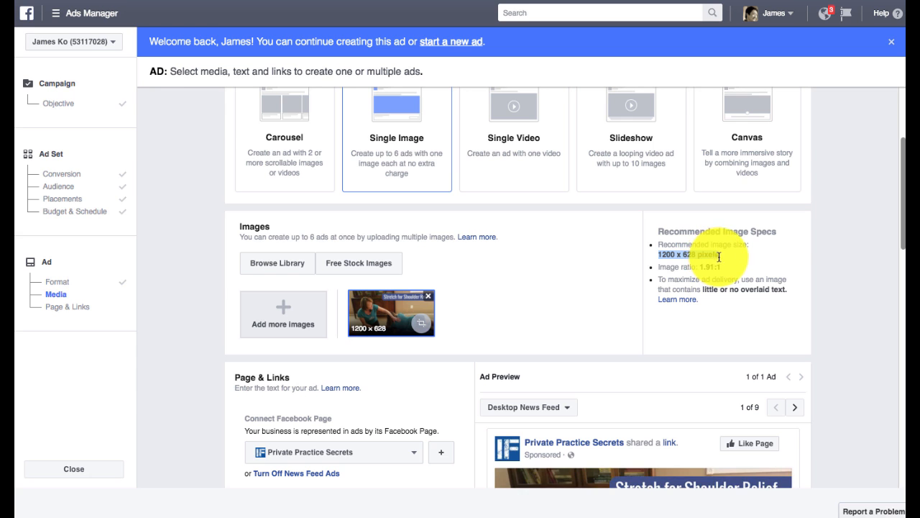
pyautogui.click(642, 273)
pyautogui.scroll(-3, 553, 296)
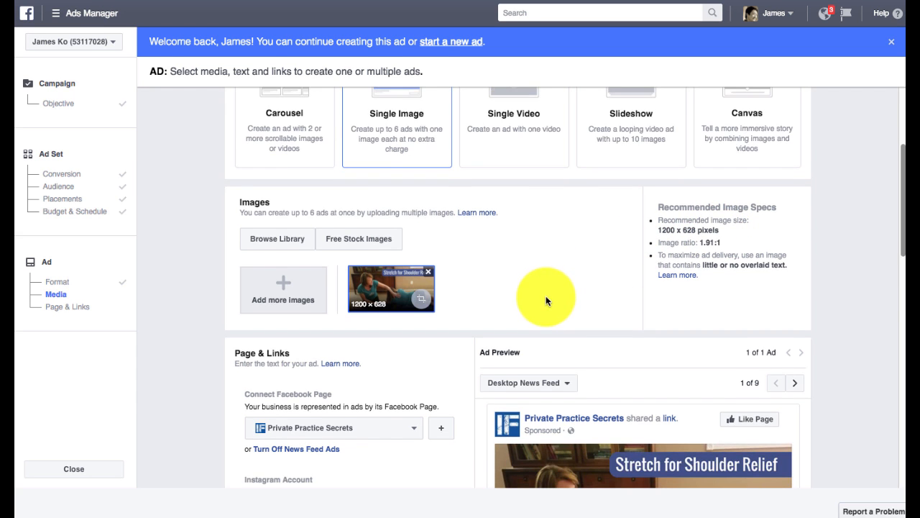
pyautogui.scroll(-4, 465, 285)
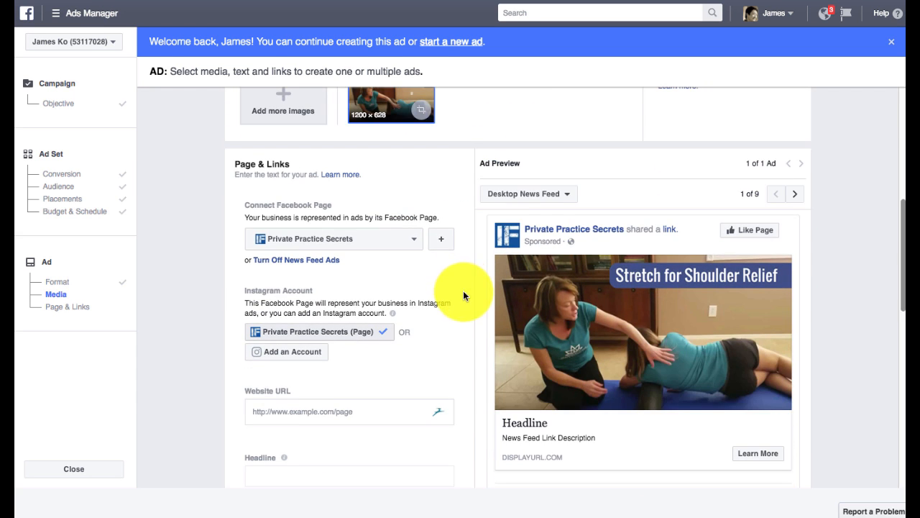
# Step: Connect the Indefree Facebook Page to the ad
pyautogui.moveTo(522, 318)
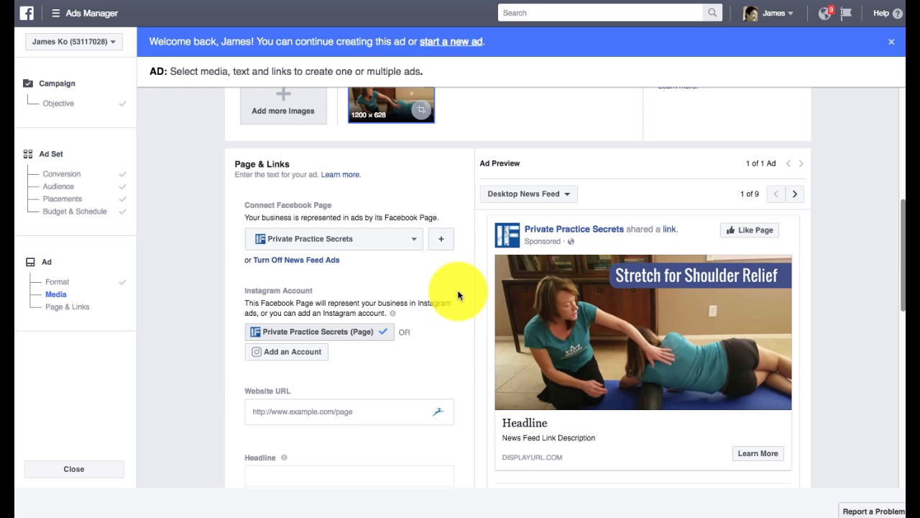
pyautogui.click(411, 239)
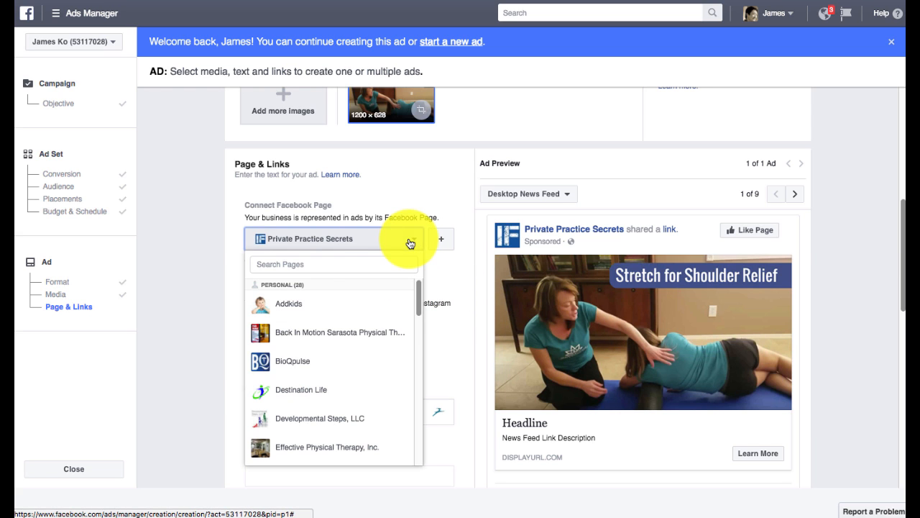
pyautogui.scroll(-2, 369, 354)
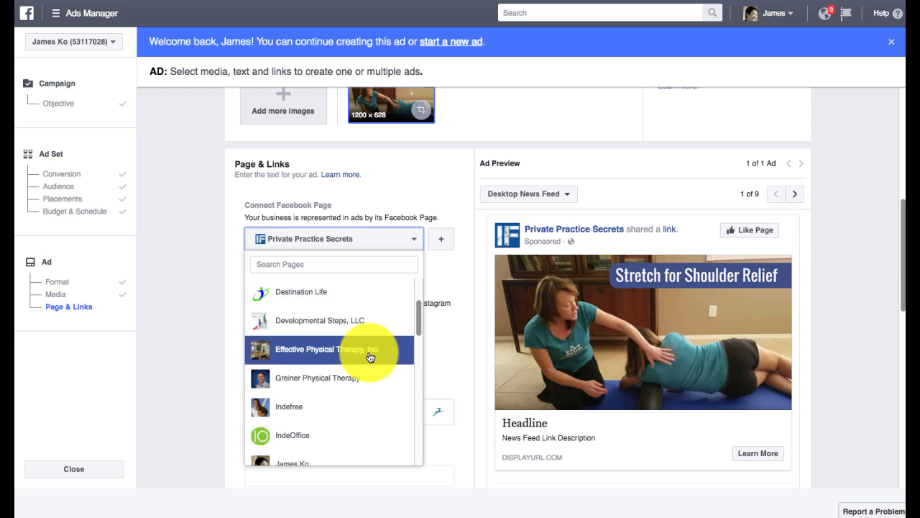
pyautogui.click(352, 405)
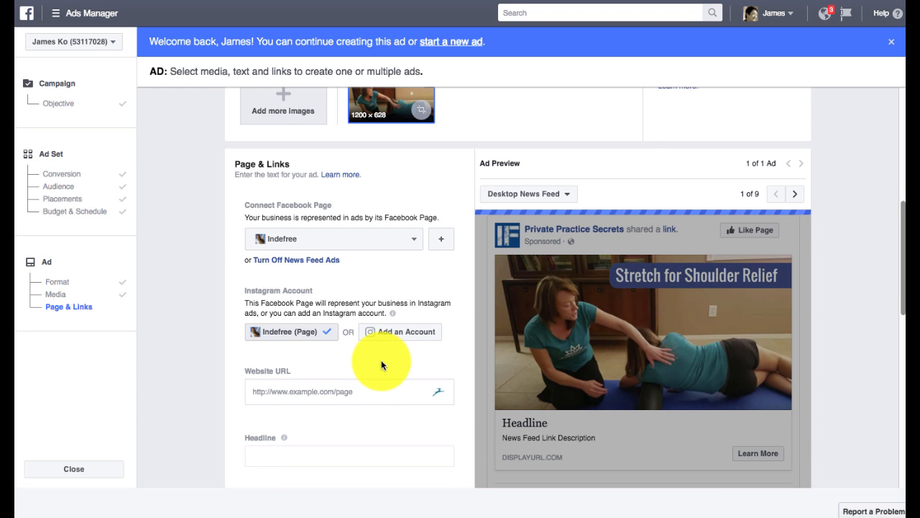
pyautogui.scroll(-1, 381, 365)
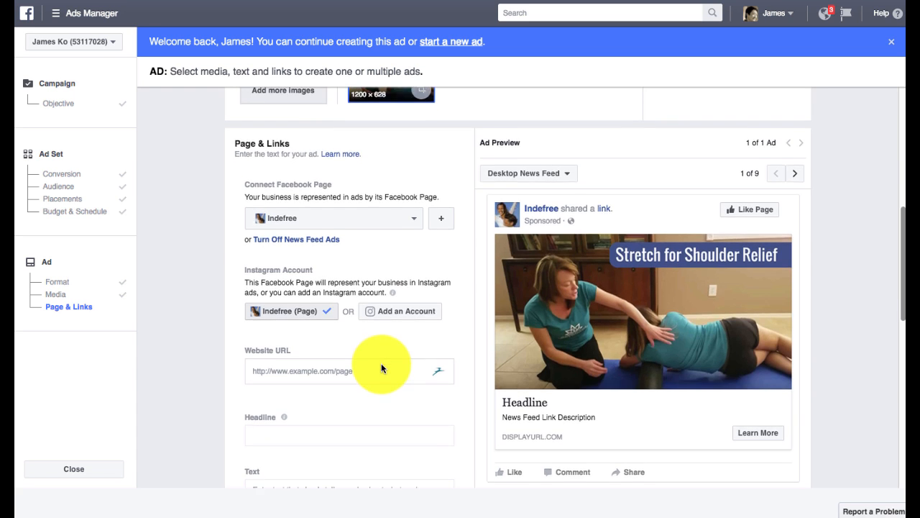
pyautogui.scroll(-2, 381, 364)
pyautogui.click(371, 346)
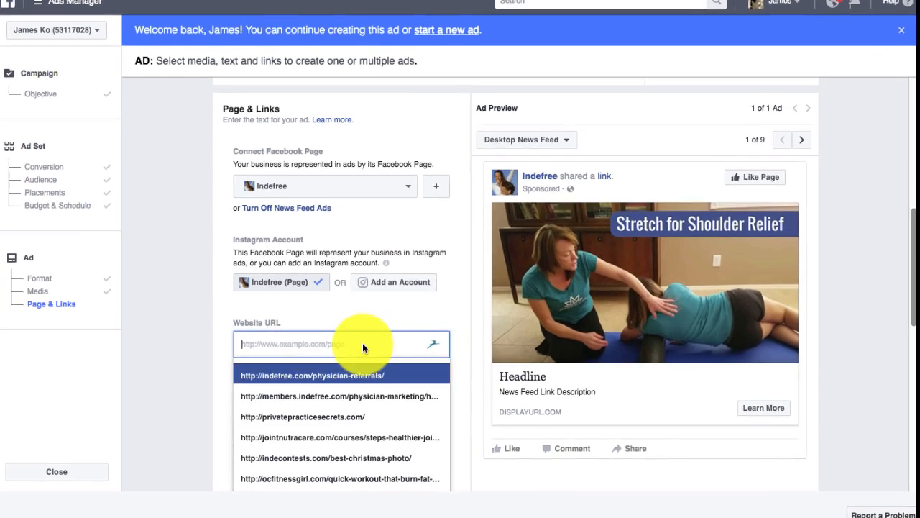
pyautogui.click(356, 320)
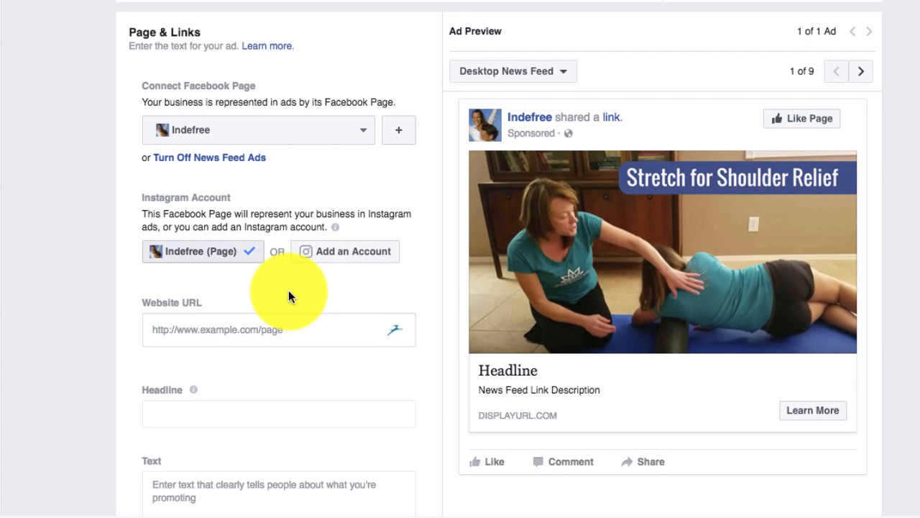
# Step: Switch to the plantar fasciitis landing page, review its content and opt-in form, and copy its web address
pyautogui.scroll(-2, 289, 291)
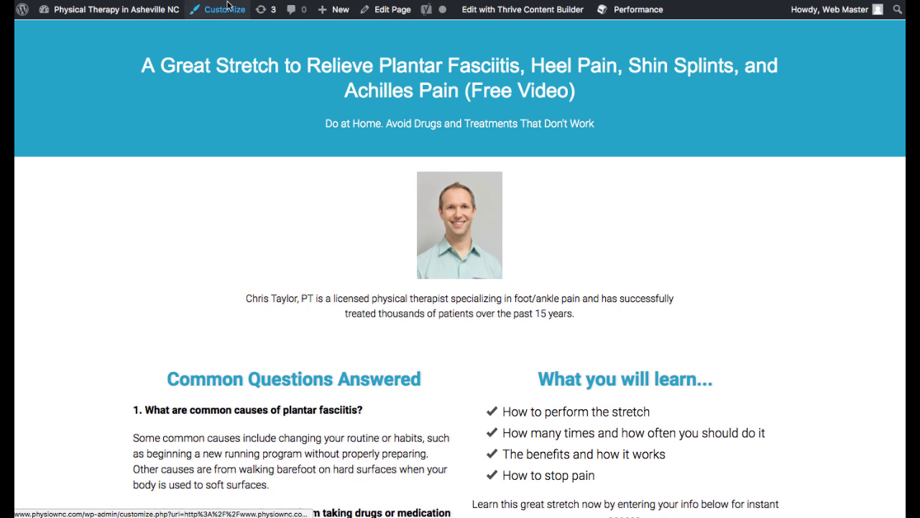
pyautogui.scroll(-5, 289, 189)
pyautogui.scroll(-4, 286, 192)
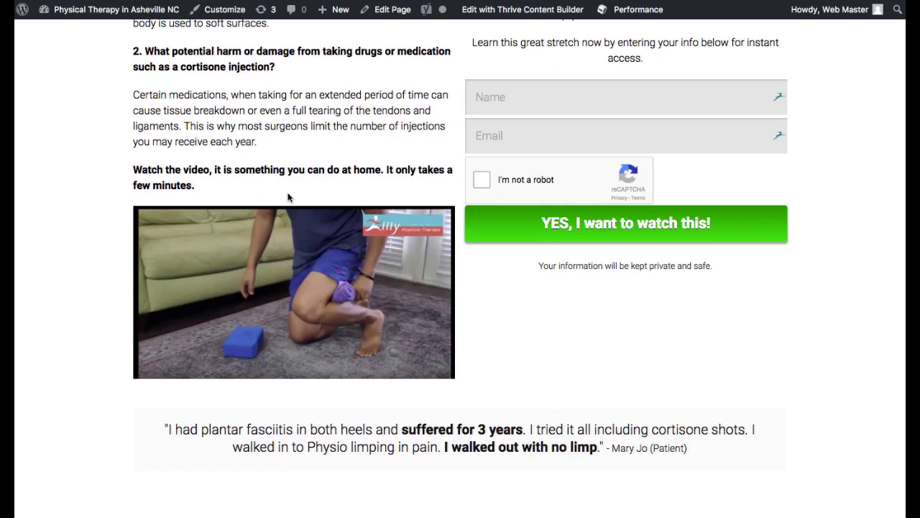
pyautogui.scroll(10, 287, 193)
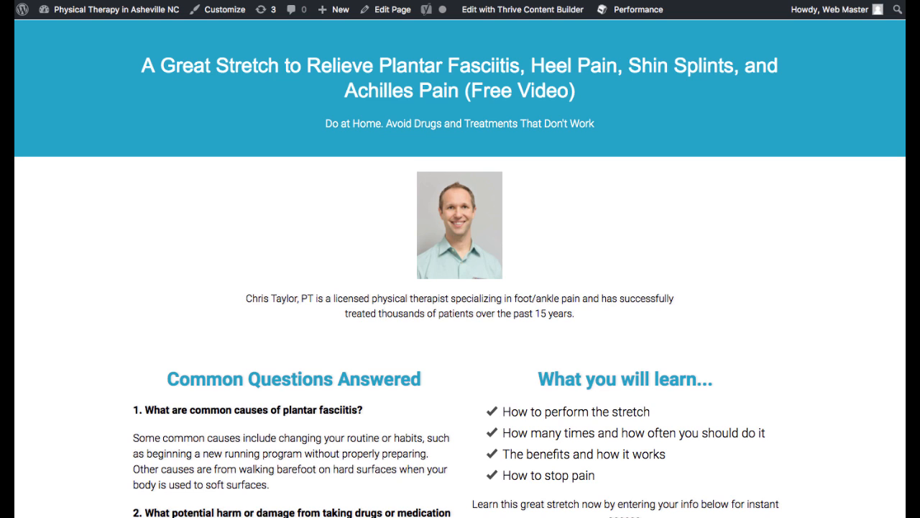
pyautogui.rightClick(273, 0)
pyautogui.click(615, 29)
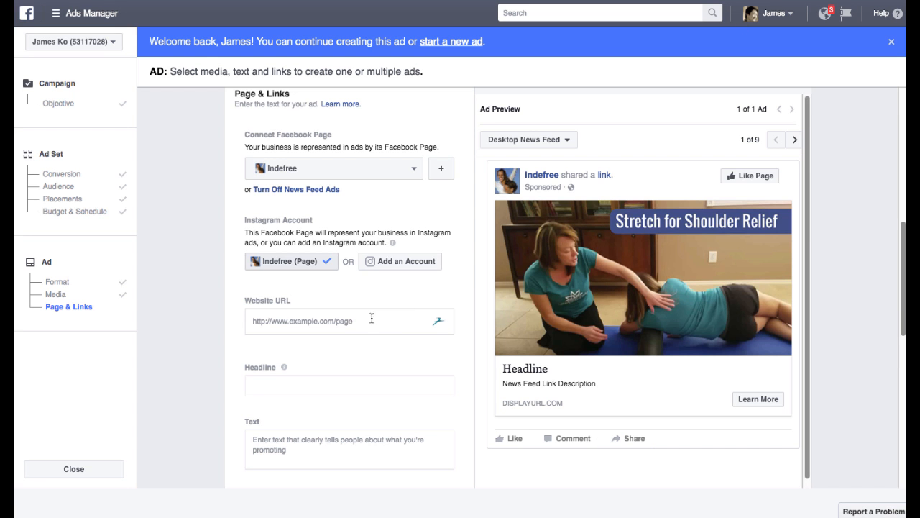
pyautogui.click(371, 318)
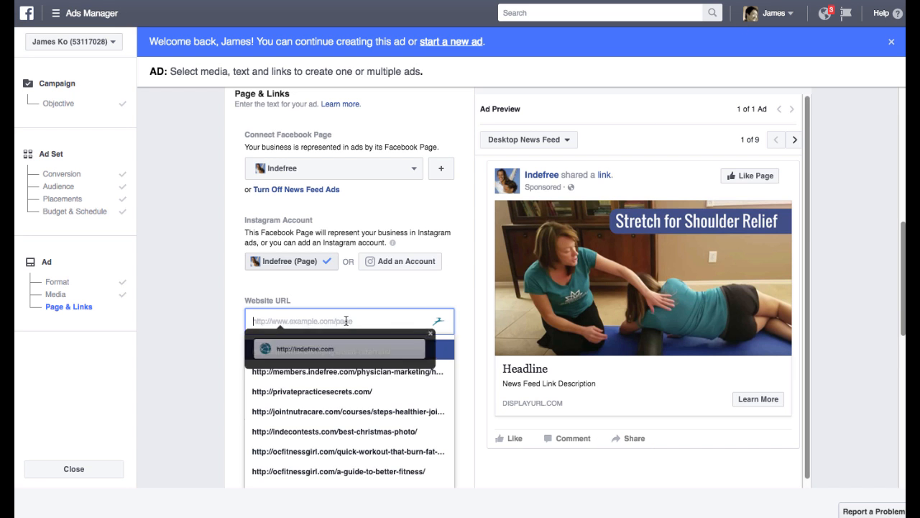
pyautogui.write('http://www.physiownc.com/plantar-fasciitis-landing/')
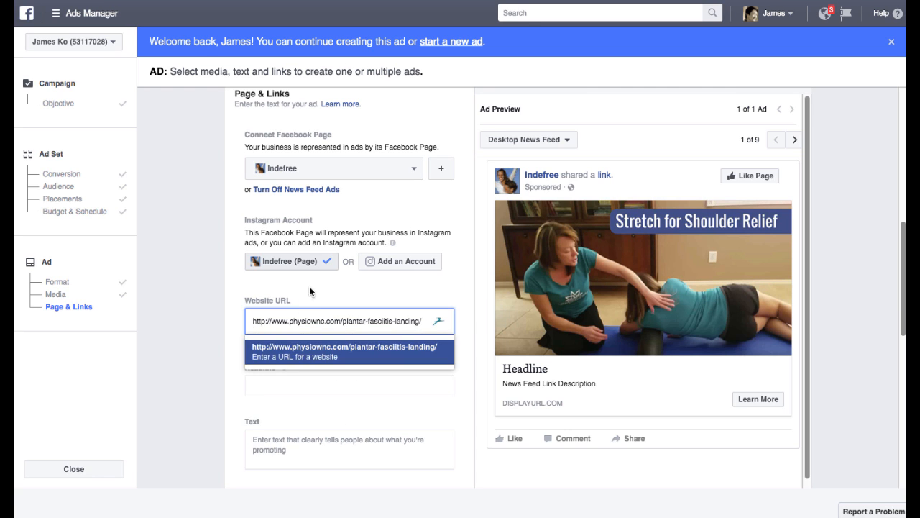
pyautogui.click(330, 353)
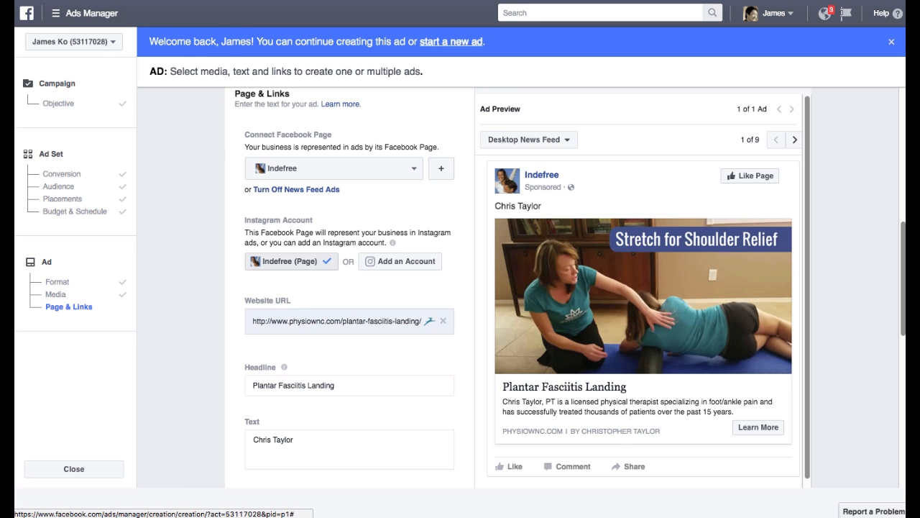
# Step: Switch to the Shoulder Campaign document in Word and copy the "[Free Video] ____ Stretch" headline template below the picture
pyautogui.press('super+Tab')
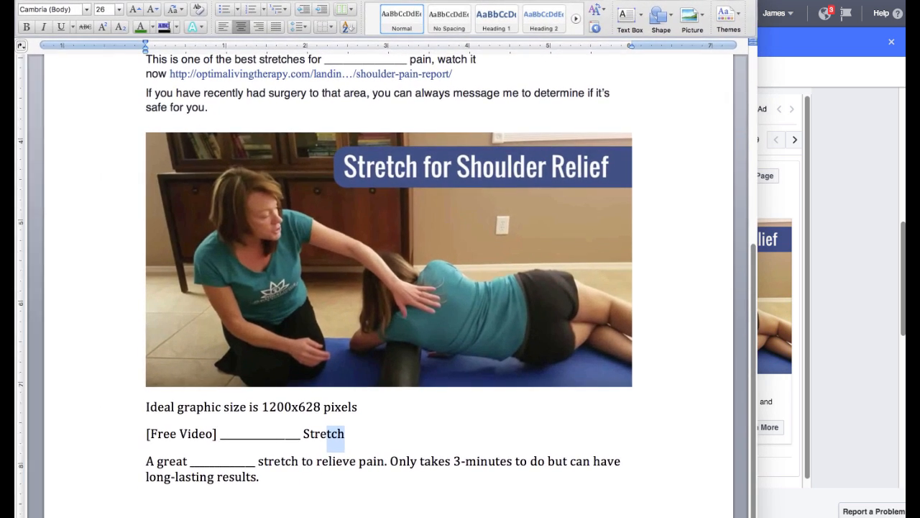
pyautogui.moveTo(348, 433); pyautogui.dragTo(147, 433)
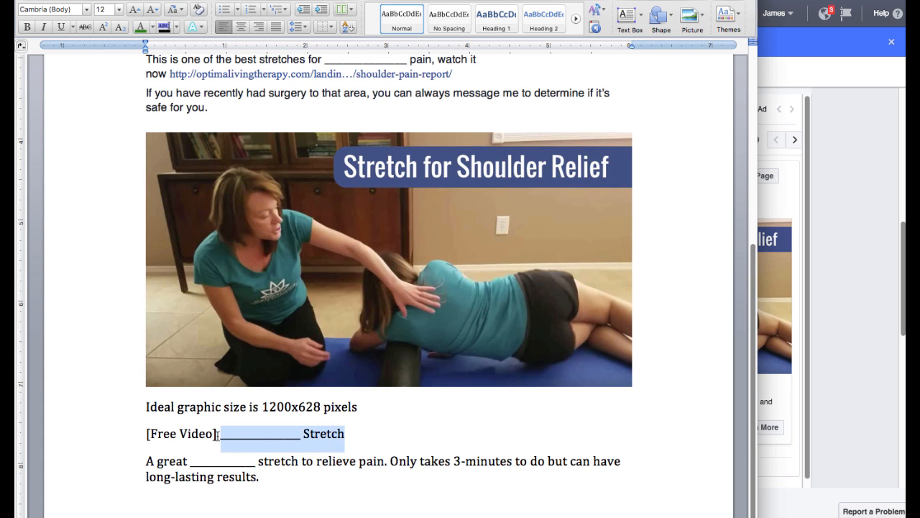
pyautogui.rightClick(154, 434)
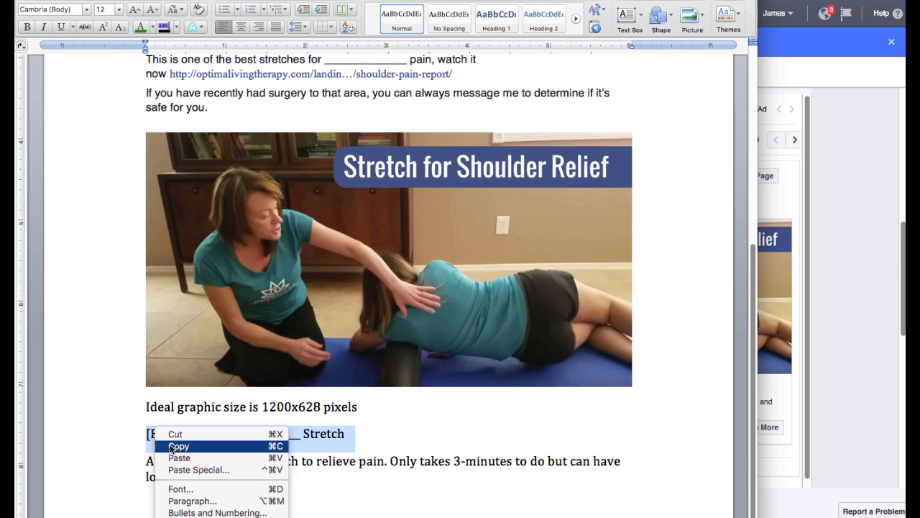
pyautogui.click(176, 446)
pyautogui.moveTo(302, 39); pyautogui.dragTo(77, 72)
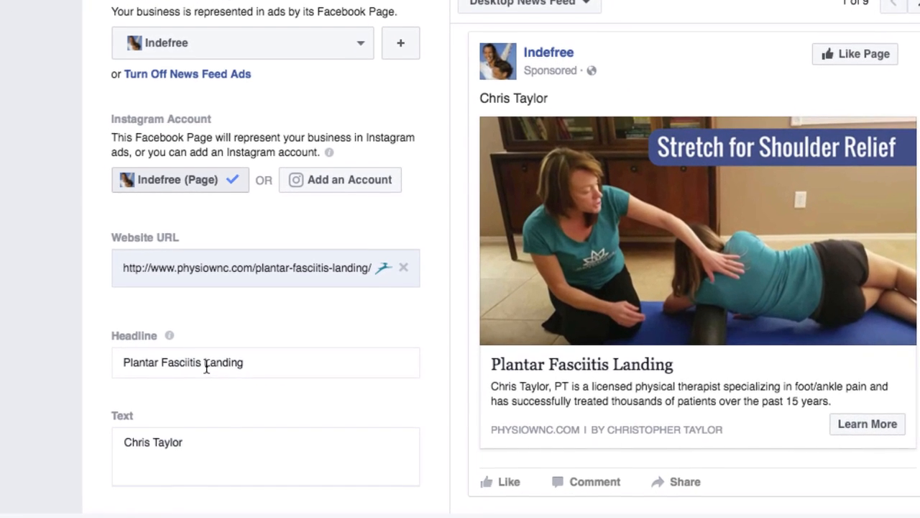
# Step: Replace the ad headline with the copied template, filling its blank so it reads "[Free Video] Plantar Fasciitis Stretch"
pyautogui.doubleClick(309, 388)
pyautogui.tripleClick(205, 363)
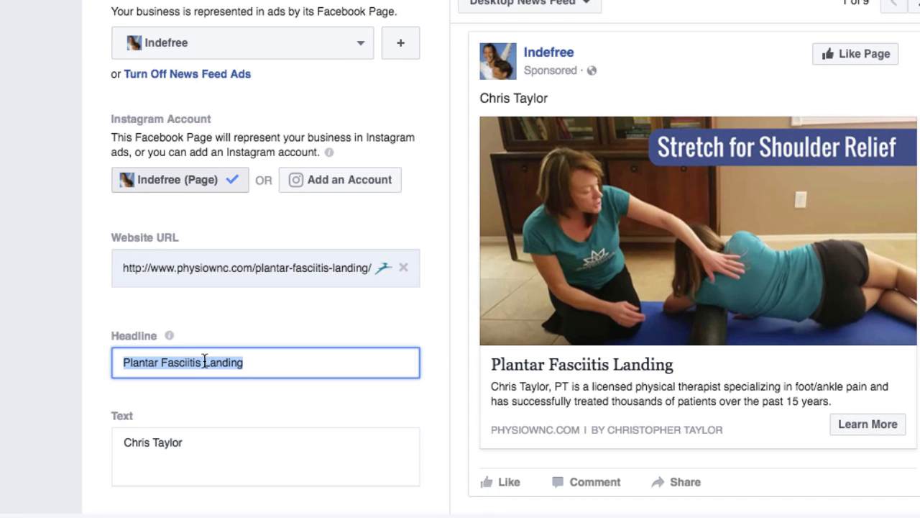
pyautogui.press('super+v')
pyautogui.doubleClick(203, 363)
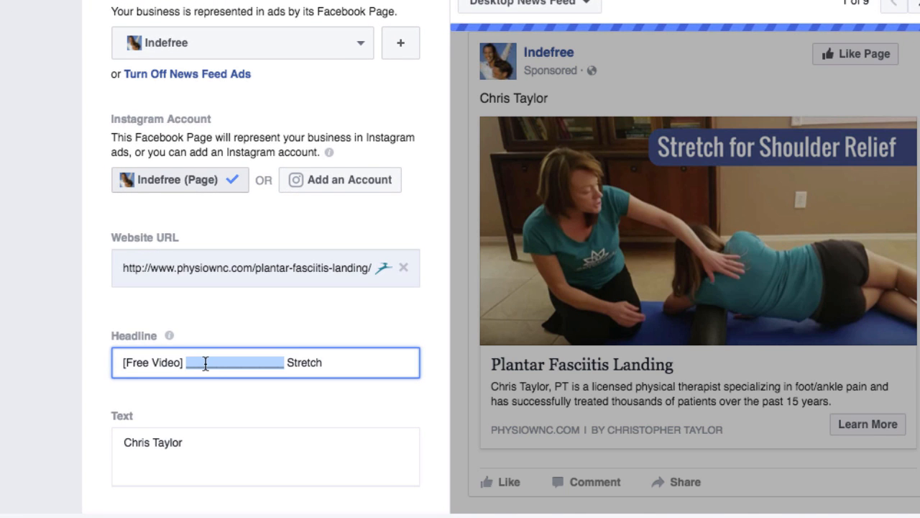
pyautogui.write('Plantar Fa')
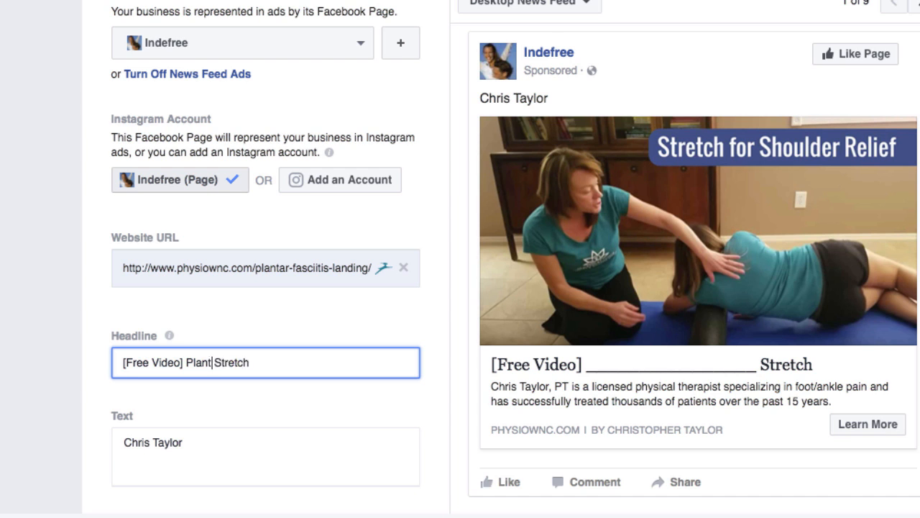
pyautogui.write('sciits')
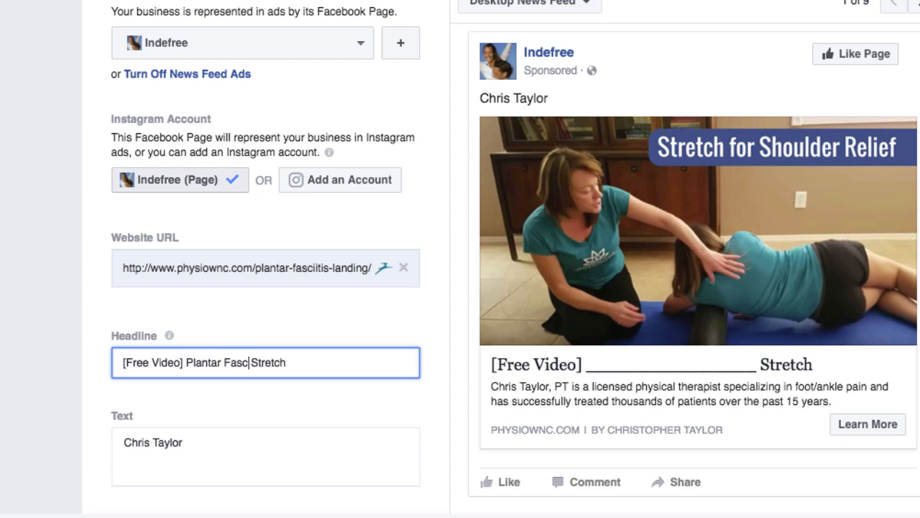
pyautogui.press('BackSpace')
pyautogui.write('is')
pyautogui.press('Tab')
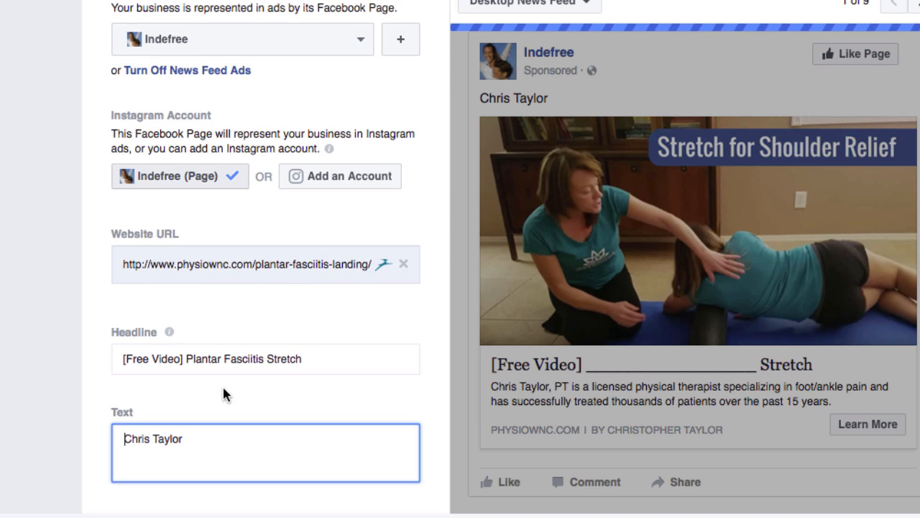
# Step: Return to the Shoulder Campaign document and copy all the ad body paragraphs between the title and the picture
pyautogui.scroll(-4, 222, 386)
pyautogui.press('super+Tab')
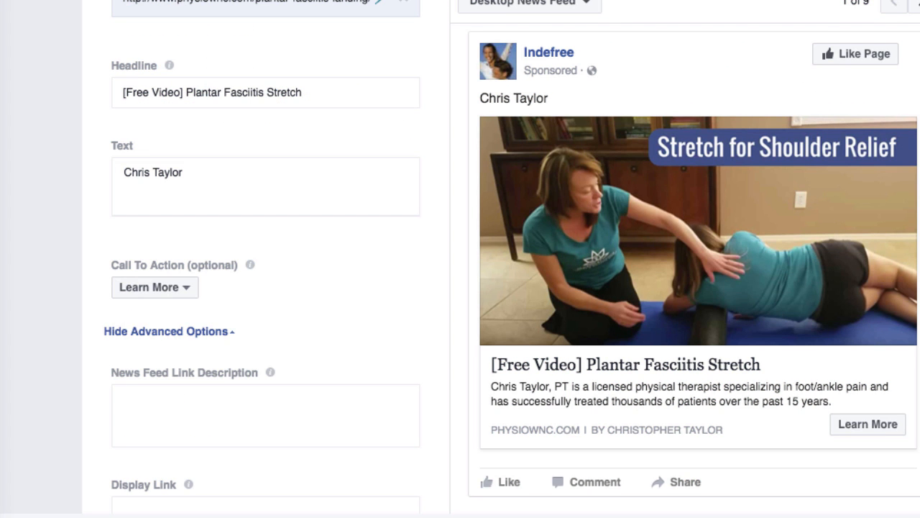
pyautogui.scroll(10, 450, 40)
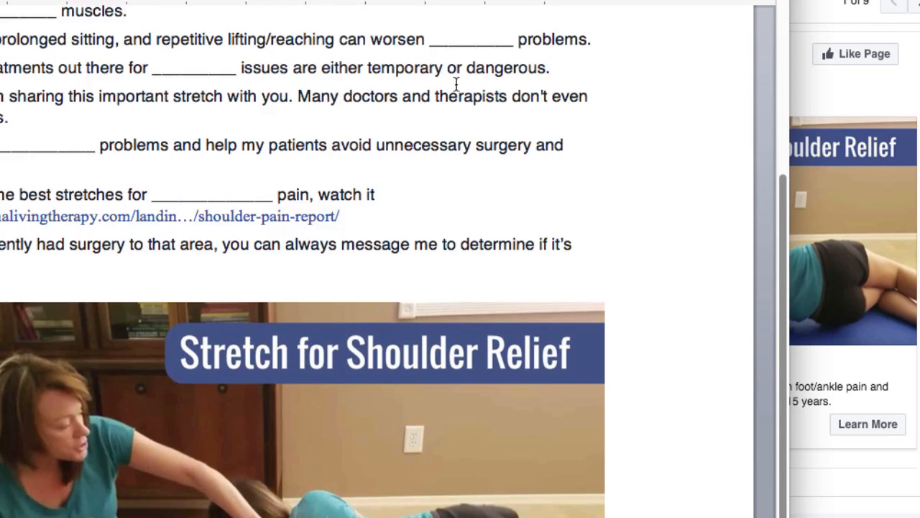
pyautogui.scroll(-1, 207, 129)
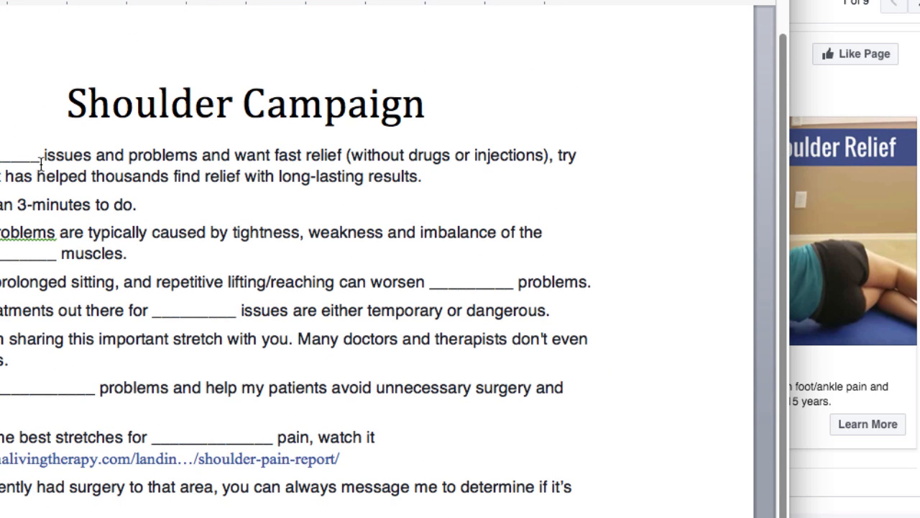
pyautogui.moveTo(1, 154); pyautogui.dragTo(156, 499)
pyautogui.rightClick(60, 248)
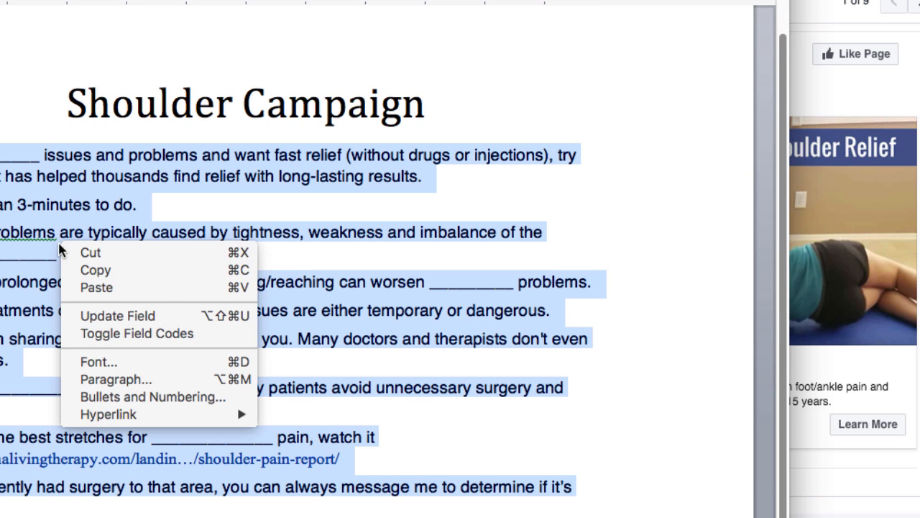
pyautogui.click(95, 269)
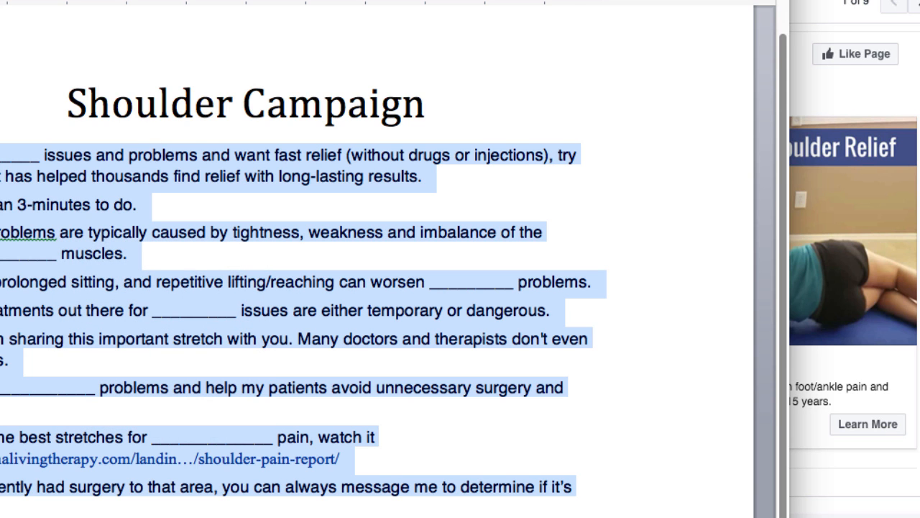
# Step: Switch back to Ads Manager, replace the ad's Text content with the copied body paragraphs, and check the preview
pyautogui.press('super+Tab')
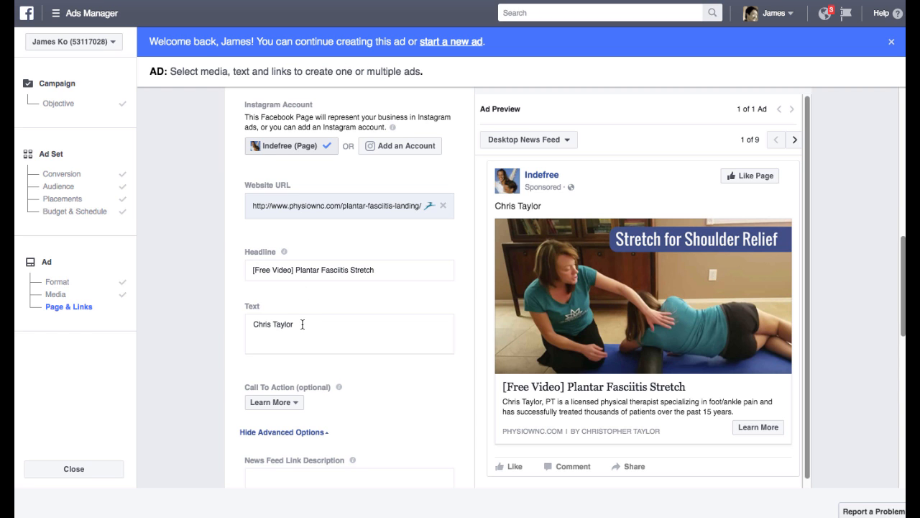
pyautogui.tripleClick(302, 324)
pyautogui.press('super+v')
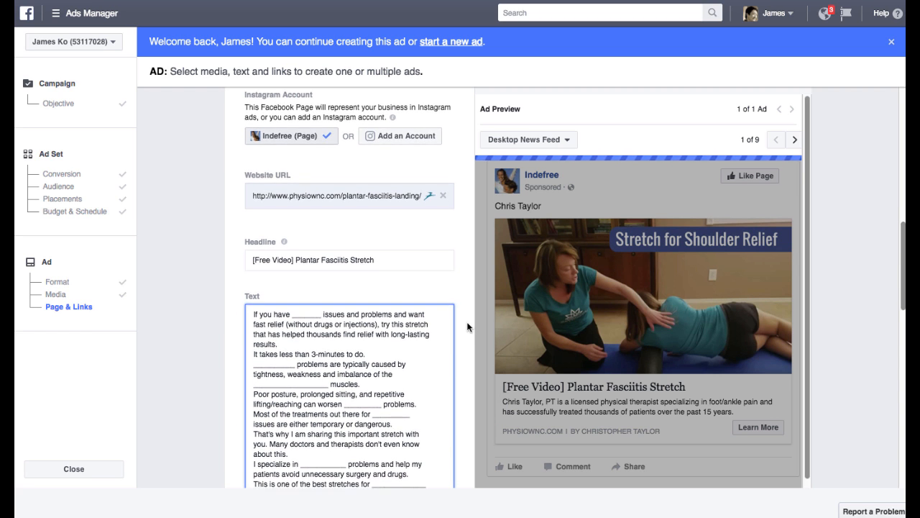
pyautogui.scroll(-5, 467, 326)
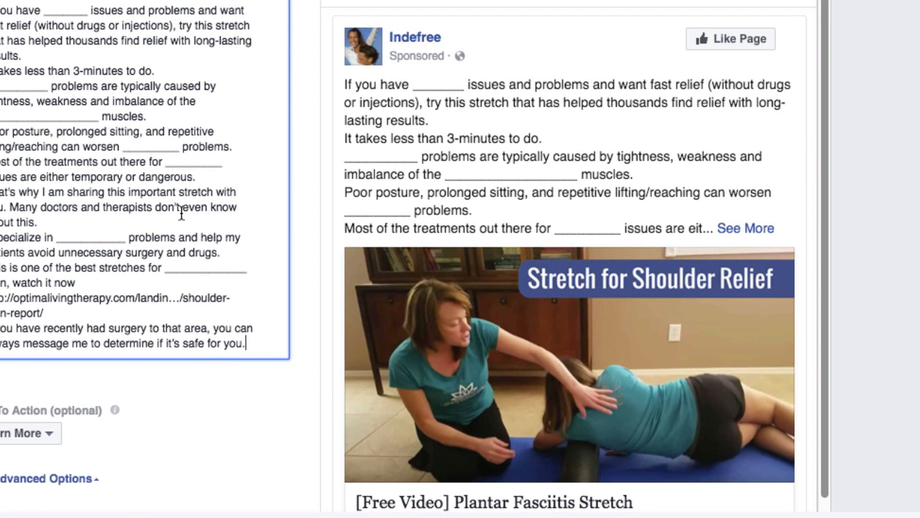
# Step: Fill the blank in the ad text's first sentence with "plantar or foot"
pyautogui.scroll(1, 251, 288)
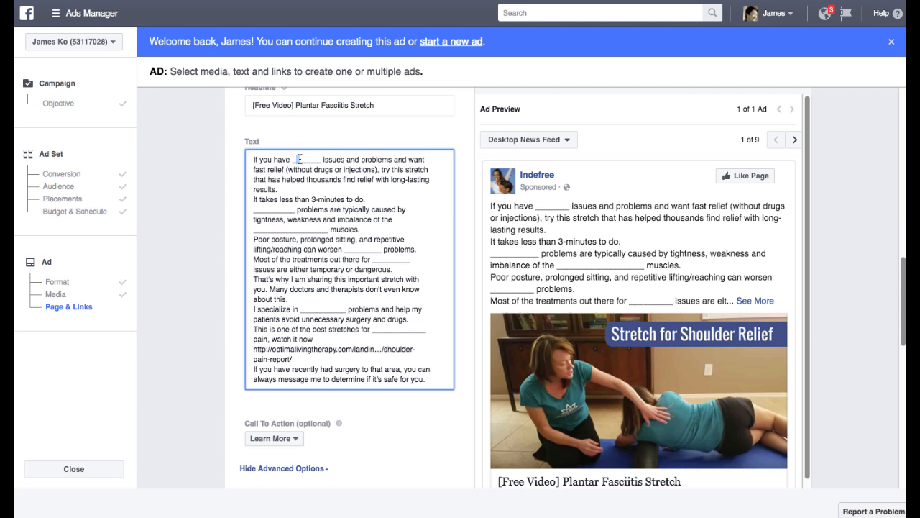
pyautogui.doubleClick(102, 40)
pyautogui.write('plan')
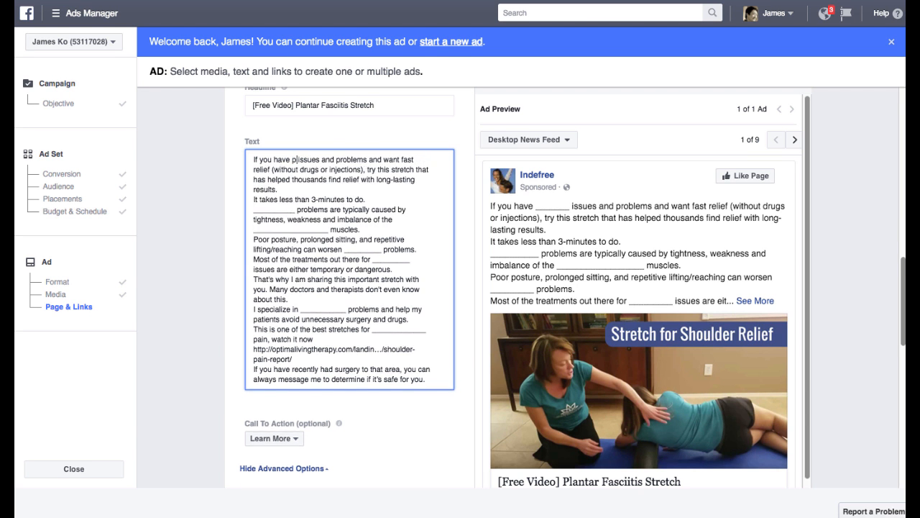
pyautogui.write('tar or foot')
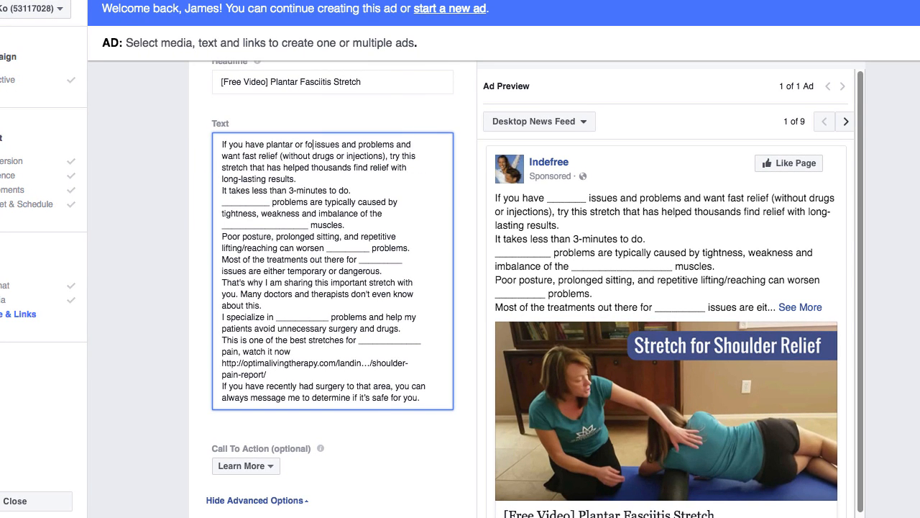
pyautogui.press('BackSpace')
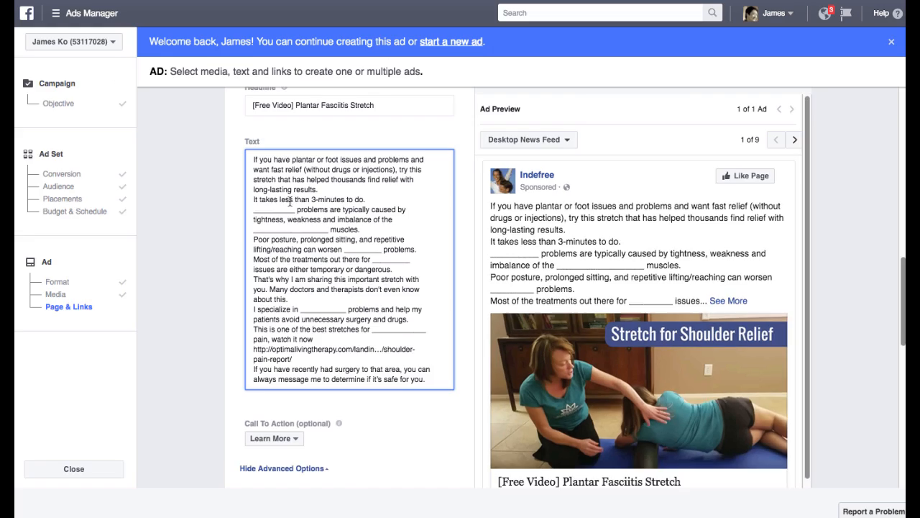
# Step: Fill the blanks in the ad text's causes sentence with "Foot and plantar" and "the calf, plantar, and lower leg"
pyautogui.doubleClick(245, 202)
pyautogui.write('Foot and plantar')
pyautogui.doubleClick(264, 225)
pyautogui.write('the calf, plantar, and lower leg')
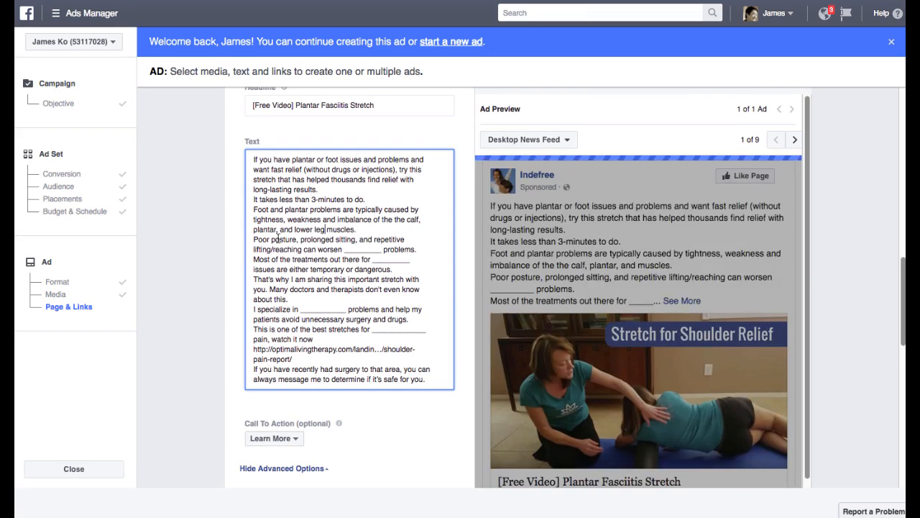
# Step: Rewrite the posture sentence as "Prolonged sitting, and repetitive standing and/or running can worsen foot and plantar problems."
pyautogui.write('Prolonged ')
pyautogui.moveTo(253, 238); pyautogui.dragTo(340, 249)
pyautogui.write('sitting, and repetitive standing and/or running can worsen foot and plantar')
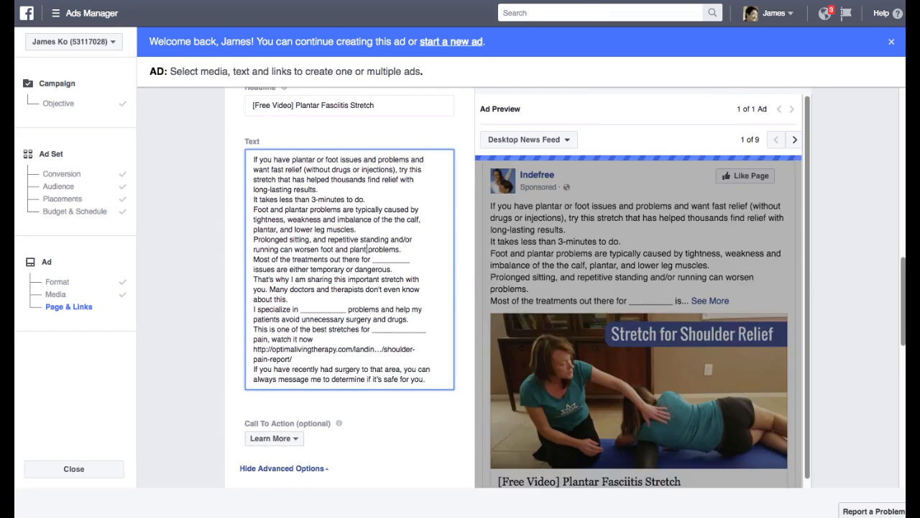
# Step: Fill the treatments and specialty blanks with "foot and plantar" and separate the ad text's paragraphs with blank lines
pyautogui.doubleClick(391, 259)
pyautogui.write('foot and plantar')
pyautogui.click(253, 199)
pyautogui.press('Return')
pyautogui.doubleClick(323, 306)
pyautogui.write('foot and plantar')
pyautogui.click(253, 326)
pyautogui.press('Return')
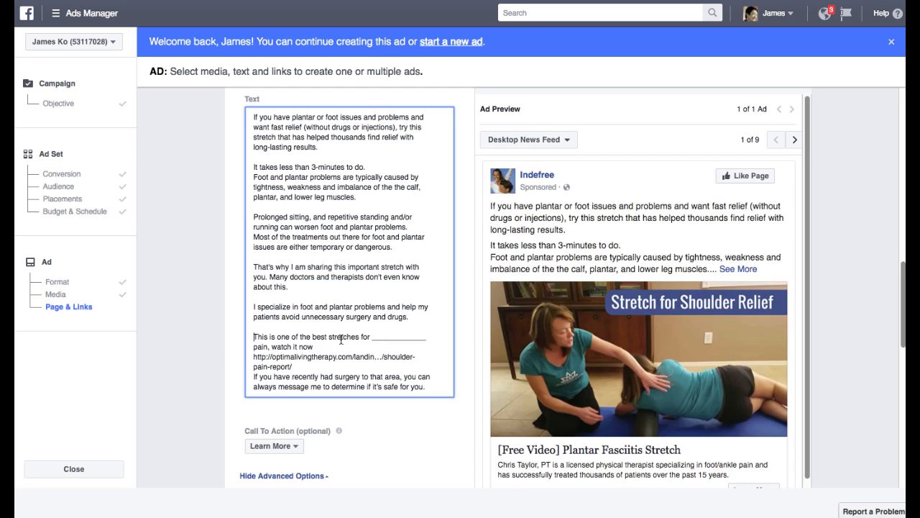
# Step: Fill the best-stretches blank with "the foot or plantar fasciitis" and delete the old shoulder report link, leaving an empty line for a link
pyautogui.doubleClick(399, 337)
pyautogui.write('the foot or plantar fasciitis')
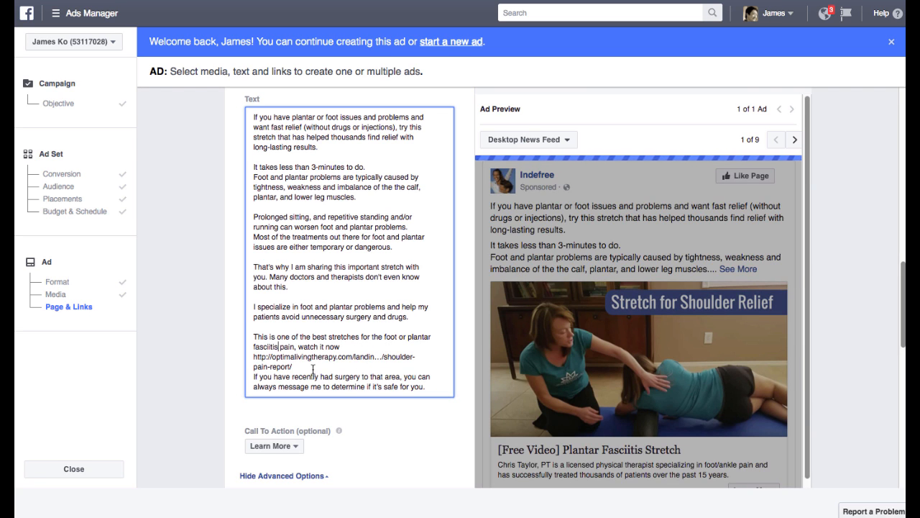
pyautogui.moveTo(292, 367); pyautogui.dragTo(255, 358)
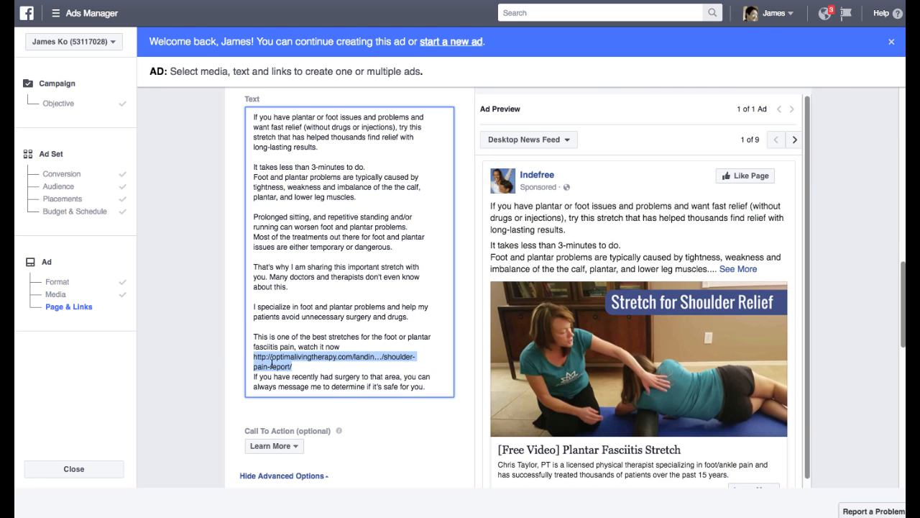
pyautogui.press('BackSpace')
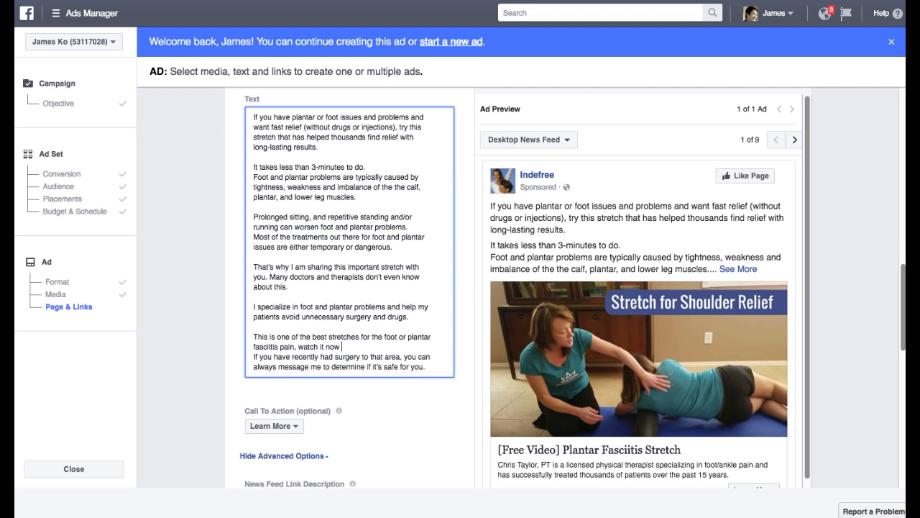
pyautogui.press('Return')
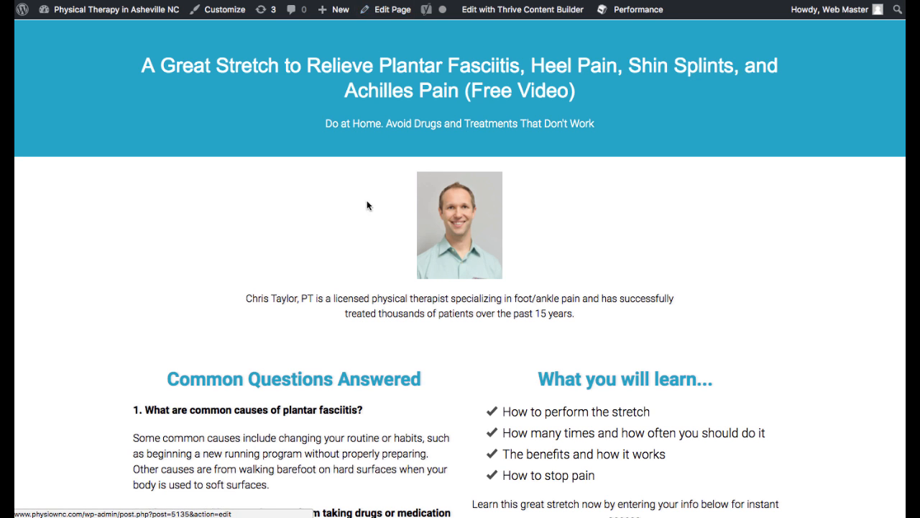
pyautogui.scroll(-10, 369, 204)
pyautogui.scroll(3, 561, 143)
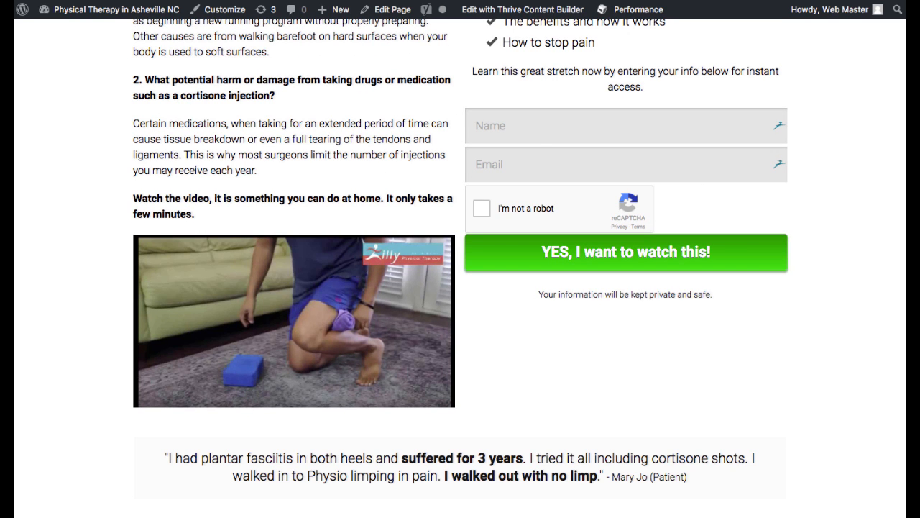
pyautogui.rightClick(281, 1)
pyautogui.press('Escape')
pyautogui.scroll(3, 749, 222)
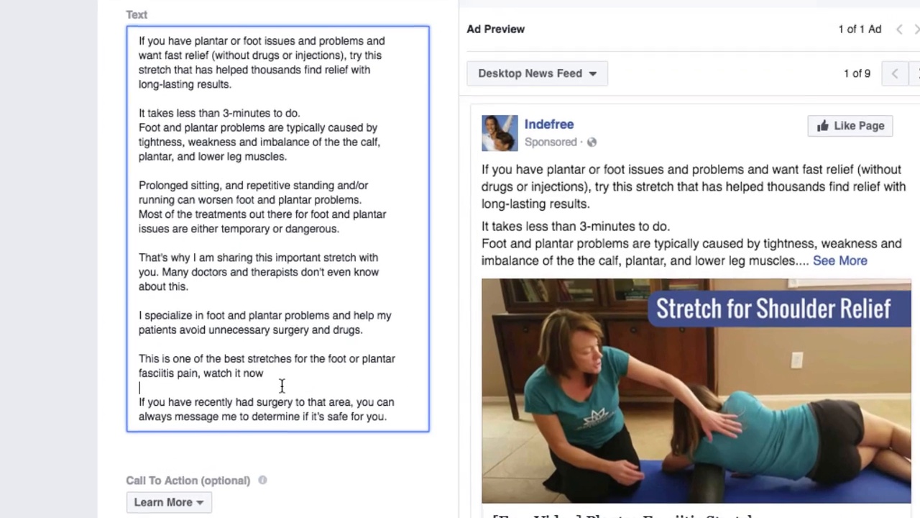
pyautogui.write('http://www.physiownc.com/plantar-fasciitis-landing/')
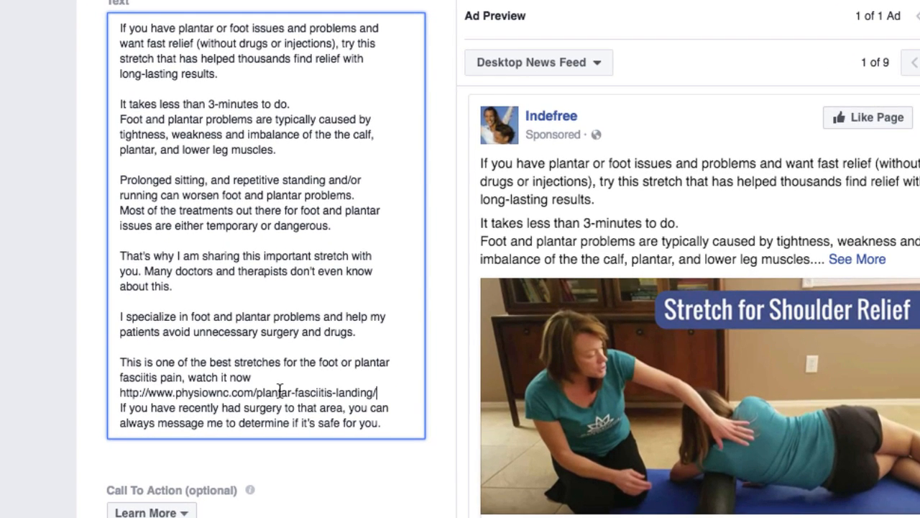
pyautogui.press('Return')
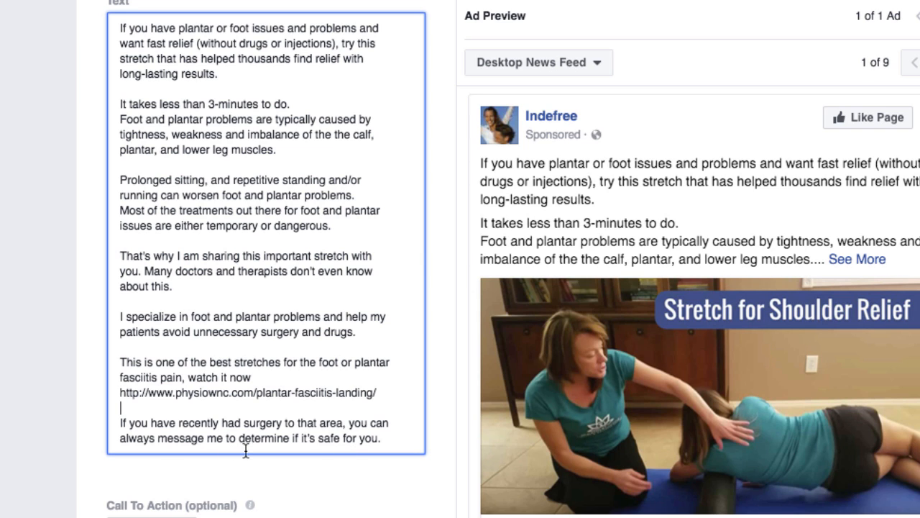
pyautogui.scroll(-1, 339, 449)
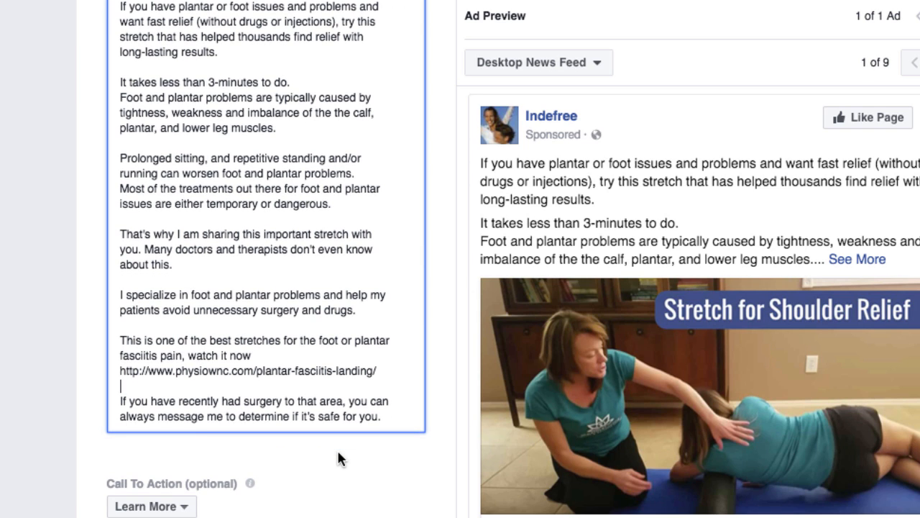
pyautogui.click(386, 415)
pyautogui.click(381, 487)
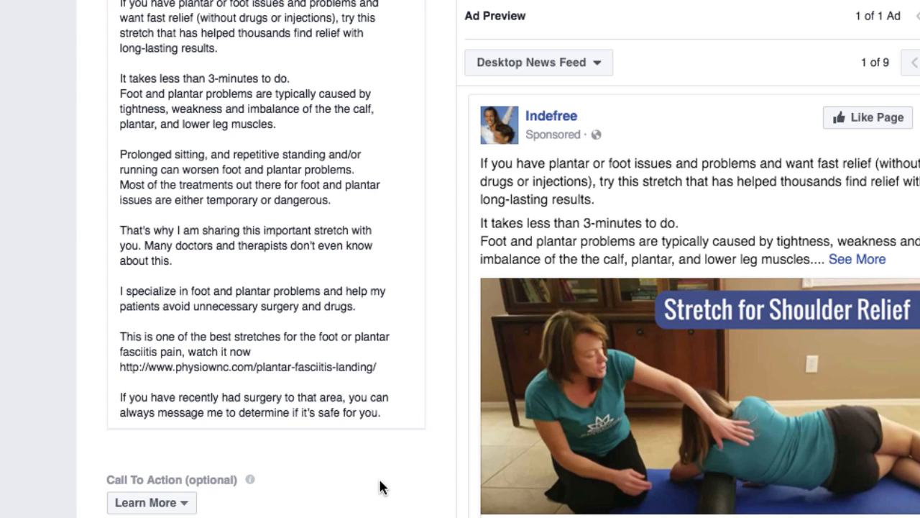
# Step: Switch to the Shoulder Campaign document and copy the link description about the stretch to relieve pain
pyautogui.scroll(-5, 369, 474)
pyautogui.scroll(-2, 370, 457)
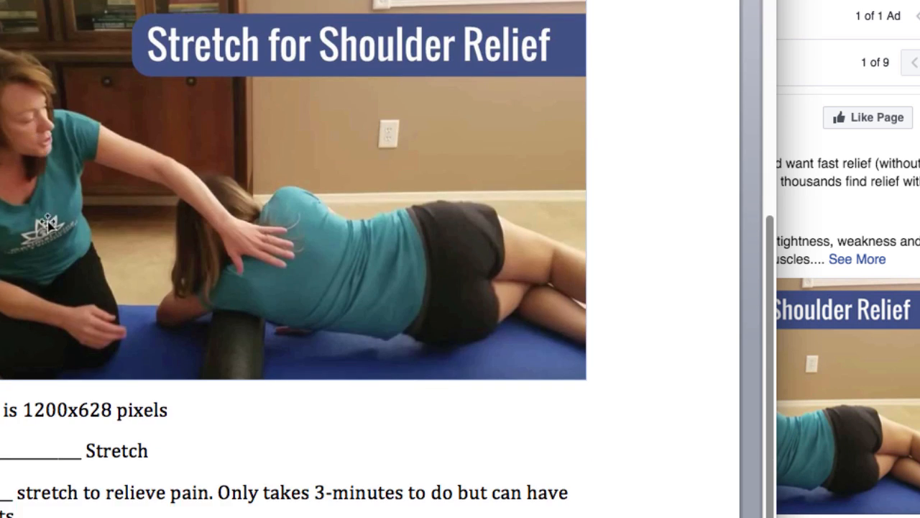
pyautogui.tripleClick(36, 511)
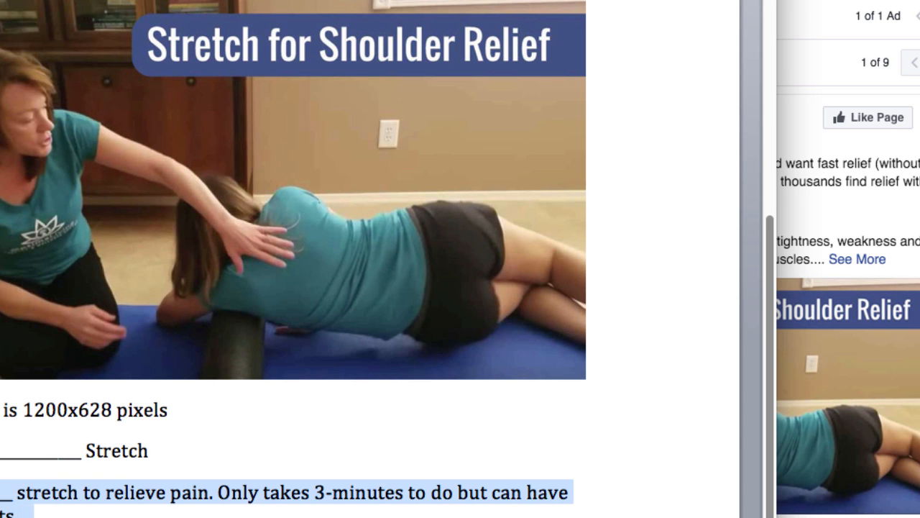
pyautogui.rightClick(7, 492)
pyautogui.click(40, 515)
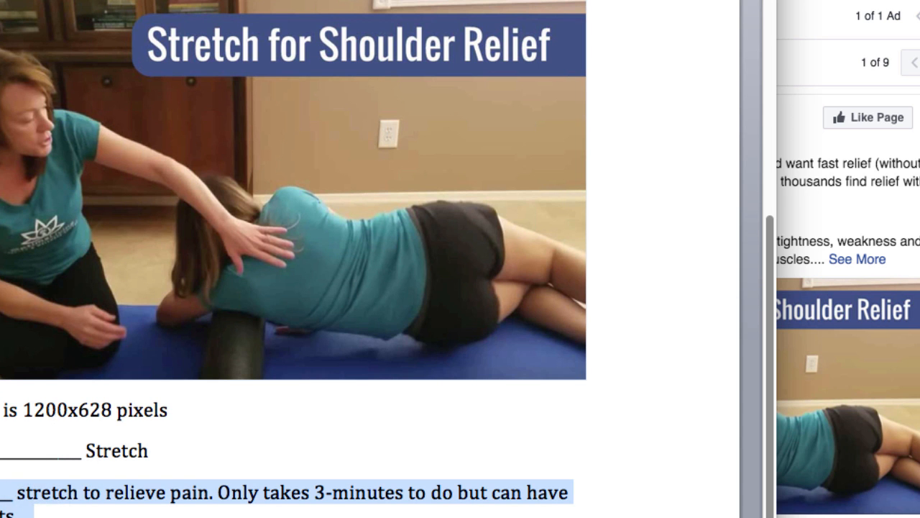
# Step: Return to Ads Manager, paste the copied sentences as the News Feed Link Description, and fill their blank with "foot and plantar"
pyautogui.press('super+Tab')
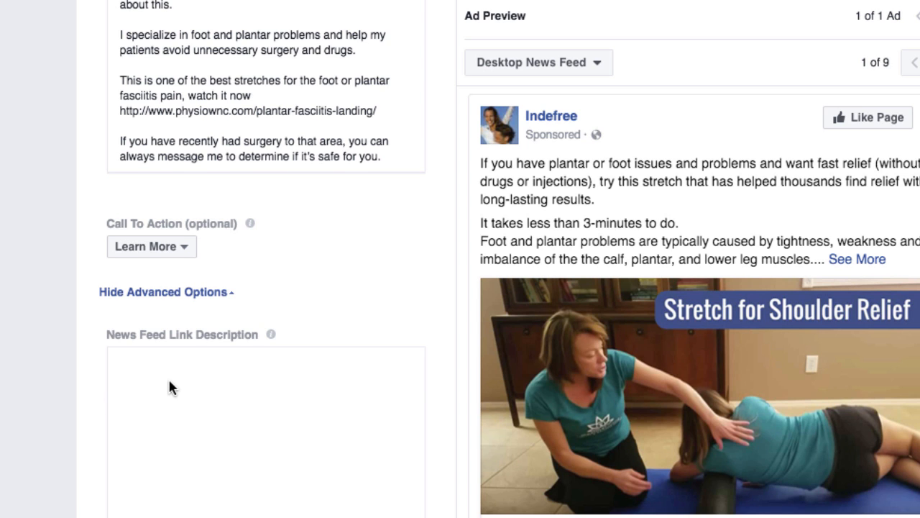
pyautogui.scroll(-2, 165, 367)
pyautogui.click(159, 345)
pyautogui.write('A great _____________ stretch to relieve pain. Only takes 3-minutes to do but can have long-lasting results.')
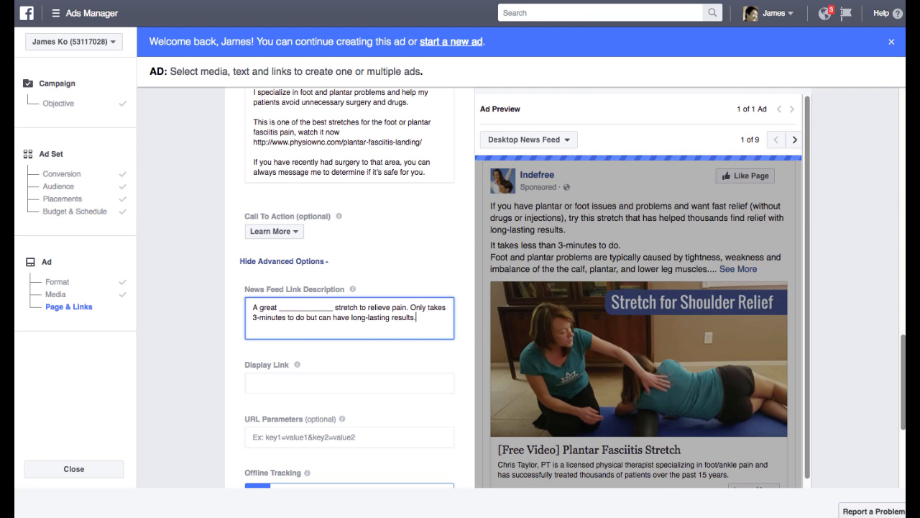
pyautogui.doubleClick(305, 306)
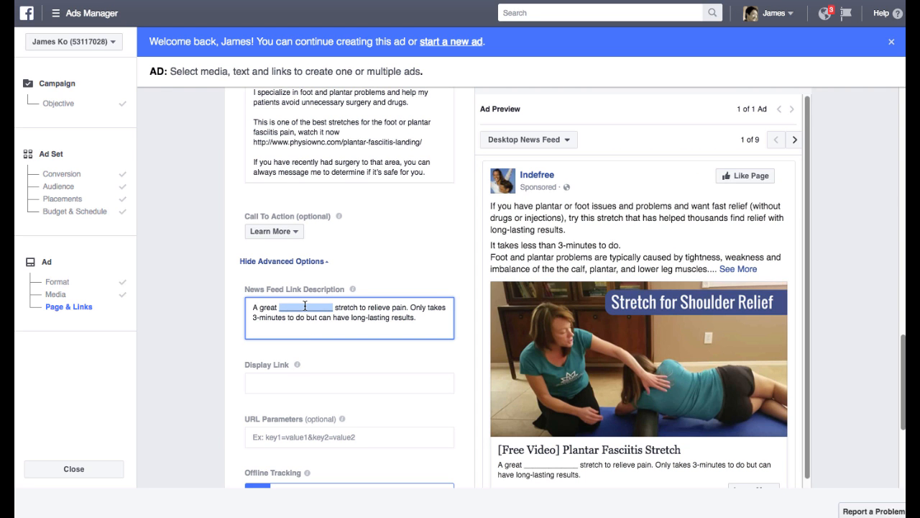
pyautogui.write('foot')
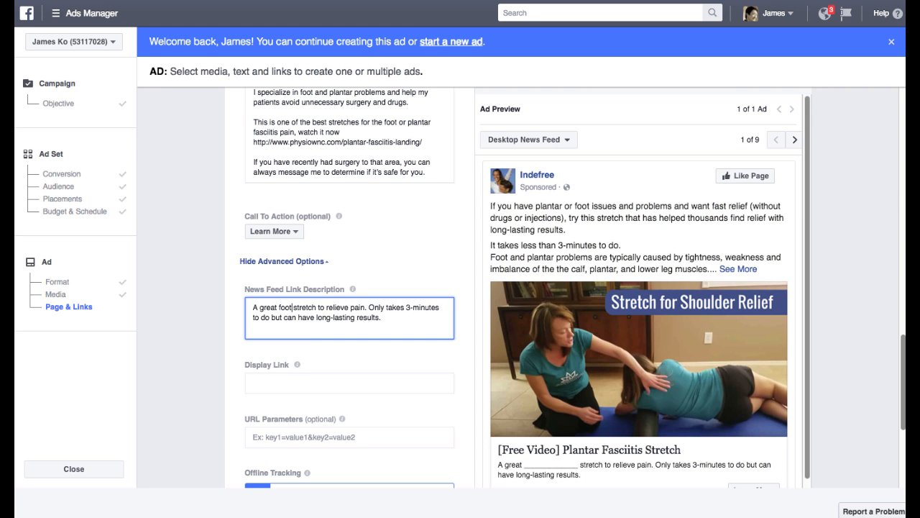
pyautogui.write(' and plantar')
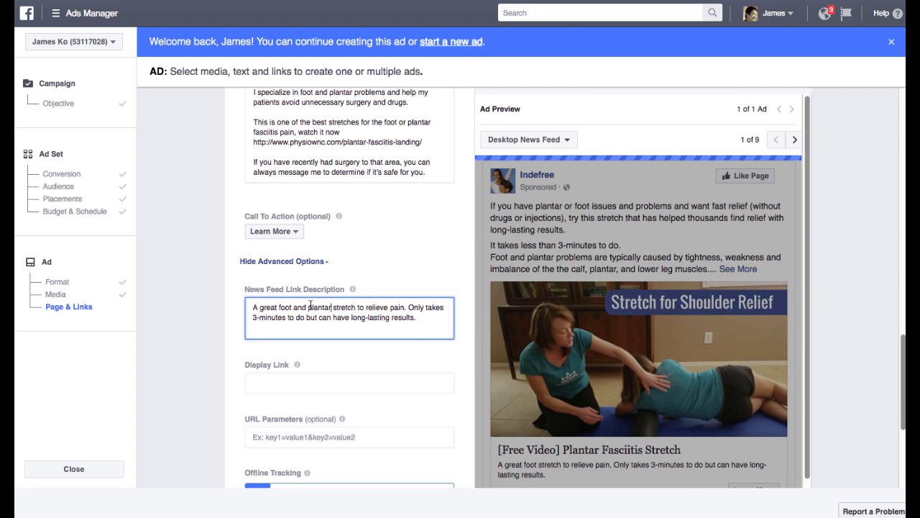
pyautogui.click(360, 326)
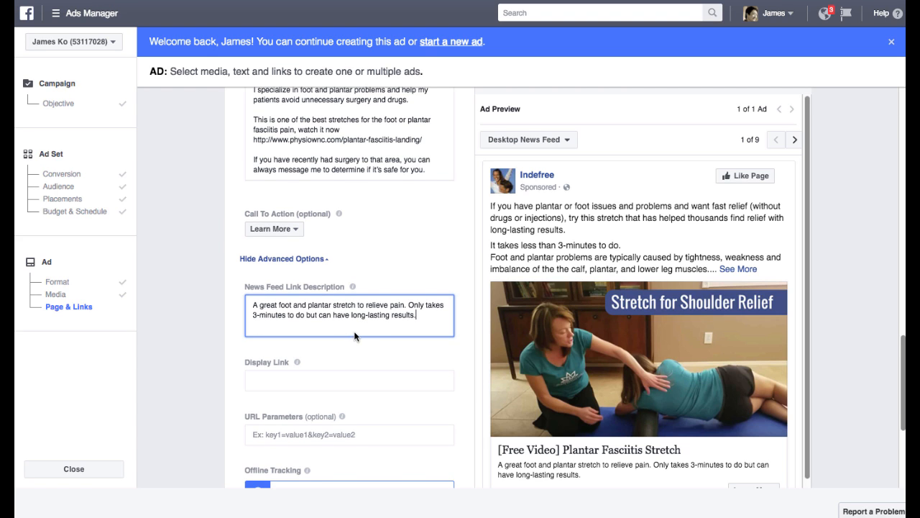
# Step: Set the ad's display link to physiownc.com
pyautogui.scroll(-1, 352, 334)
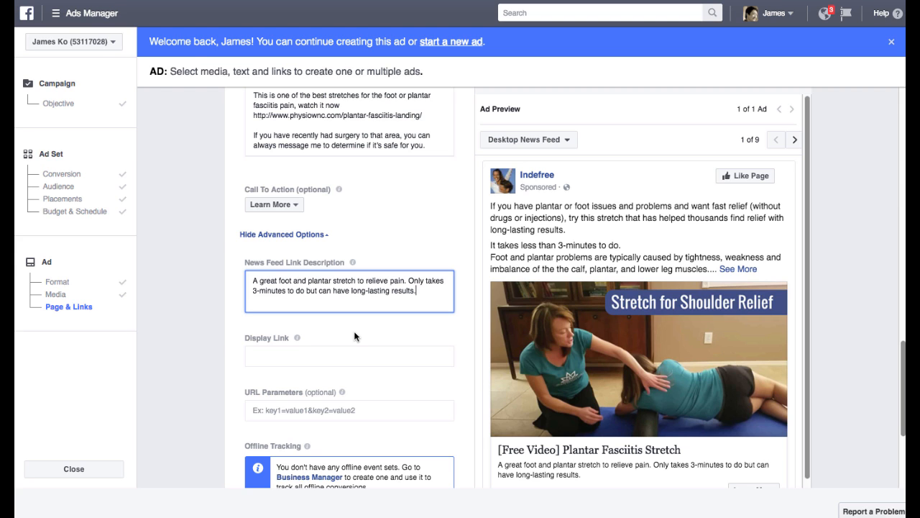
pyautogui.scroll(-3, 352, 332)
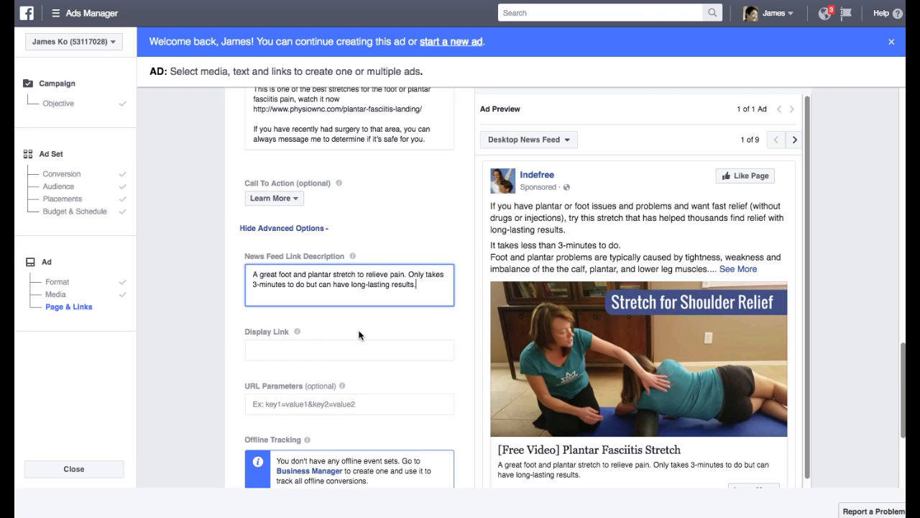
pyautogui.click(344, 293)
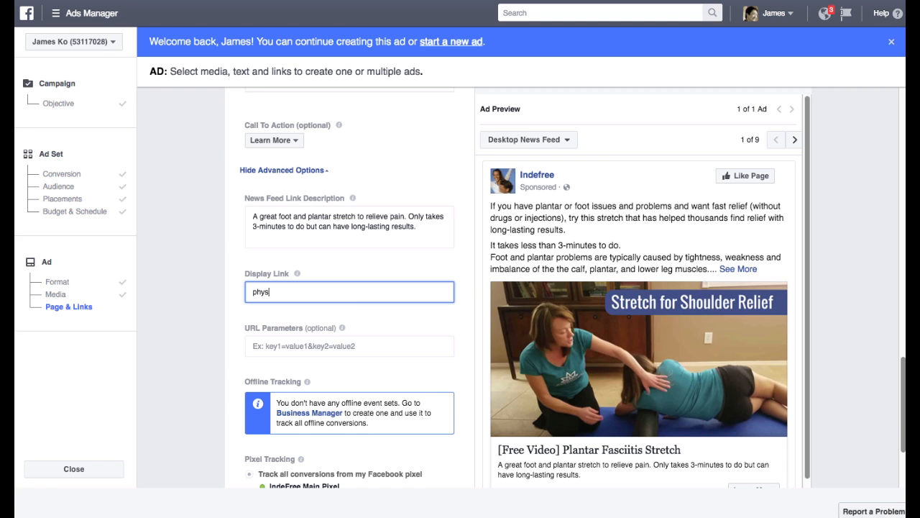
pyautogui.write('physiownc.com')
pyautogui.press('Tab')
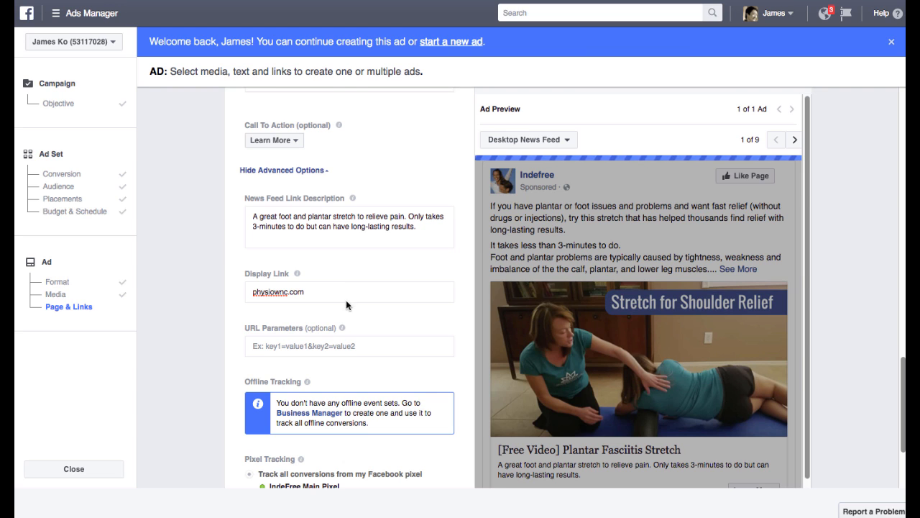
# Step: Check the rest of the ad preview, place the ad order, and continue from the confirmation to the ad tips
pyautogui.scroll(-1, 378, 320)
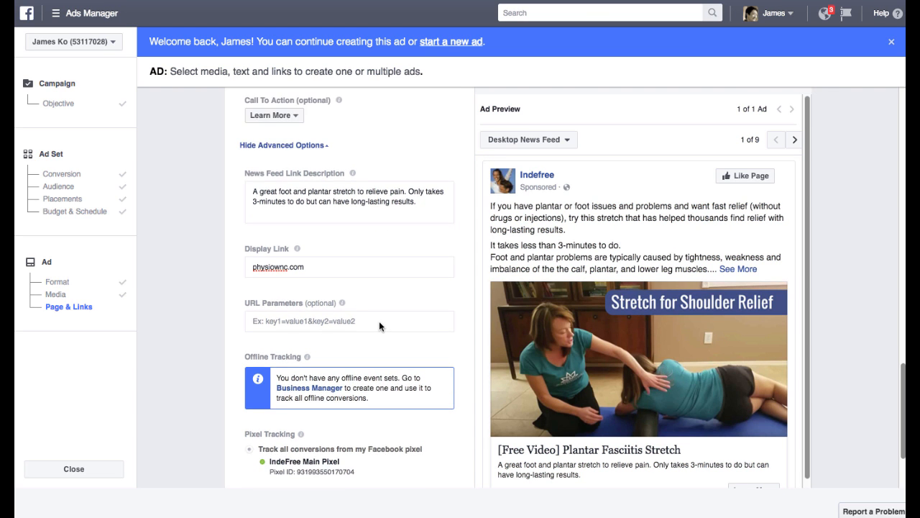
pyautogui.scroll(-4, 379, 320)
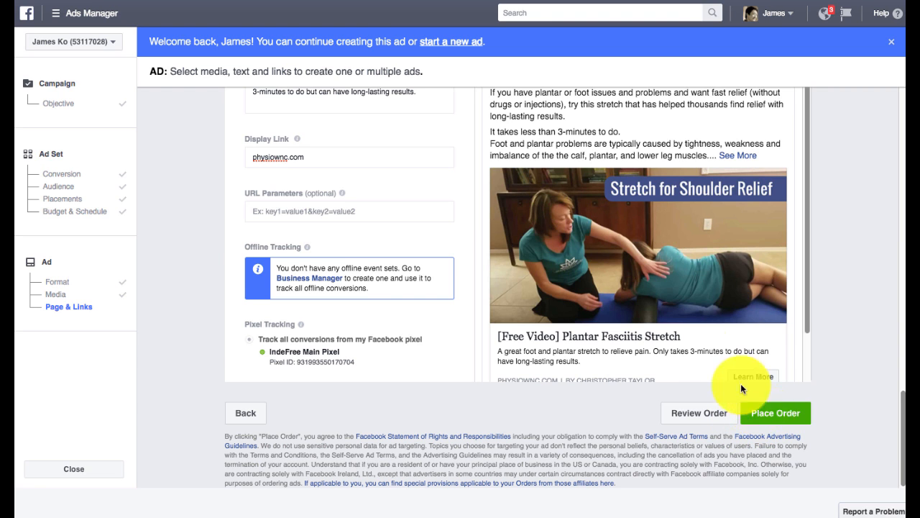
pyautogui.scroll(-2, 686, 333)
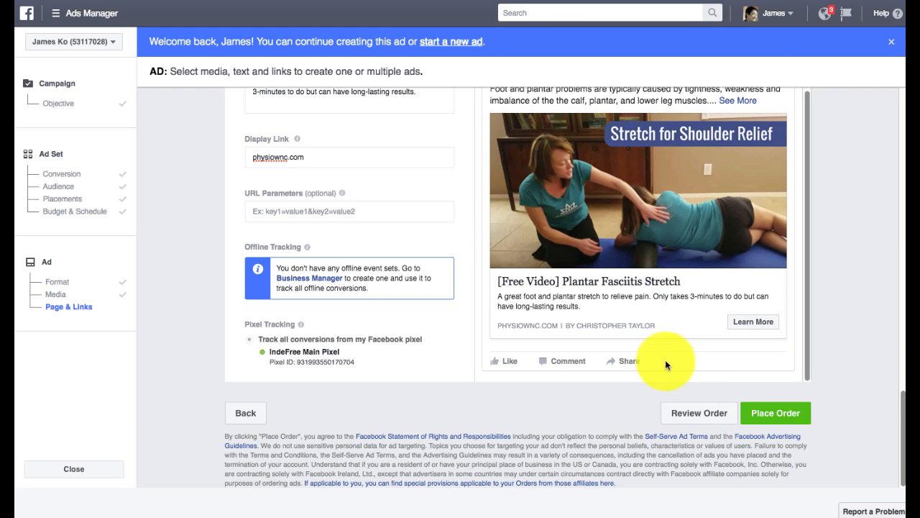
pyautogui.click(769, 411)
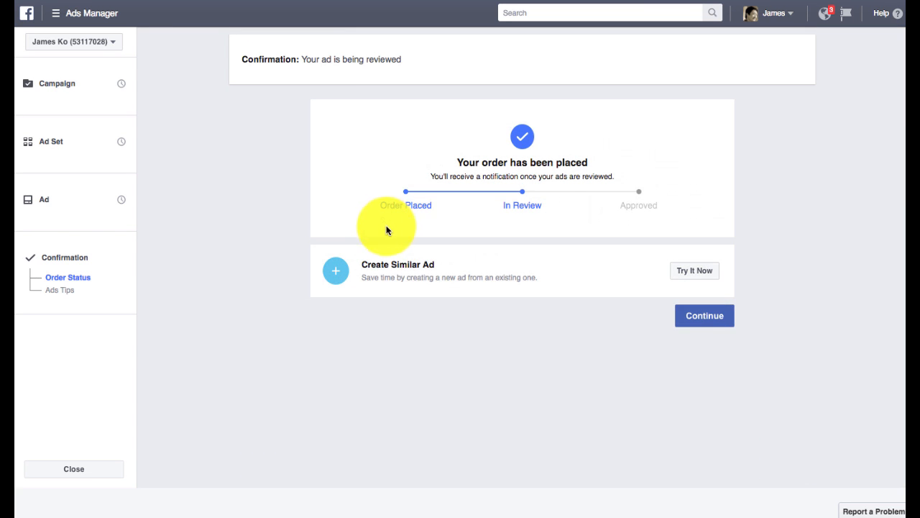
pyautogui.click(679, 312)
pyautogui.scroll(-1, 747, 325)
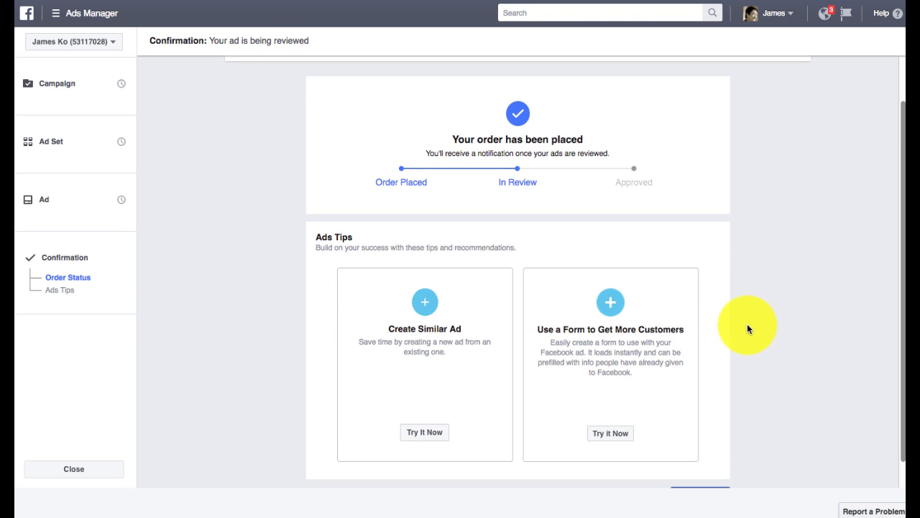